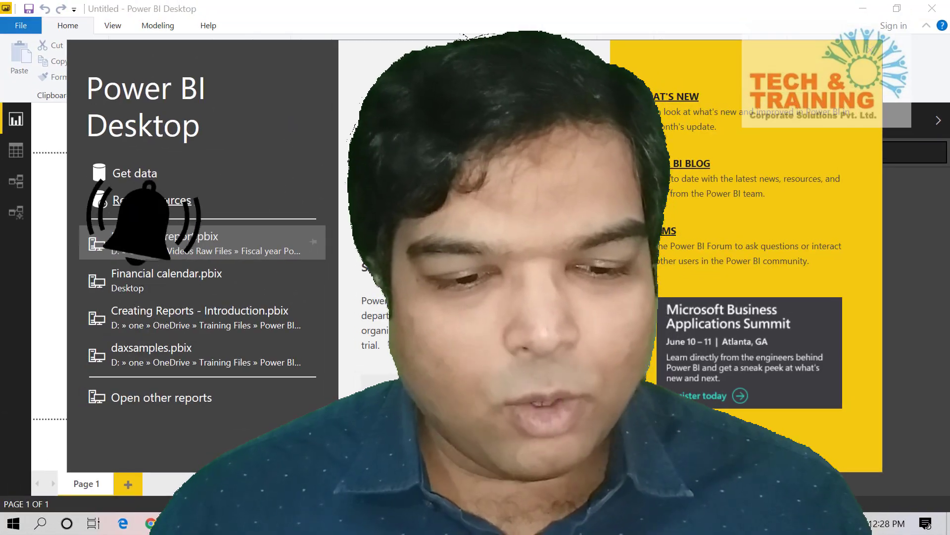
Step: Connect to the recent source PowerBI.accdb and open its bi_salesFact table for editing in Power Query
{"action": "left_click", "coordinate": [161, 200]}
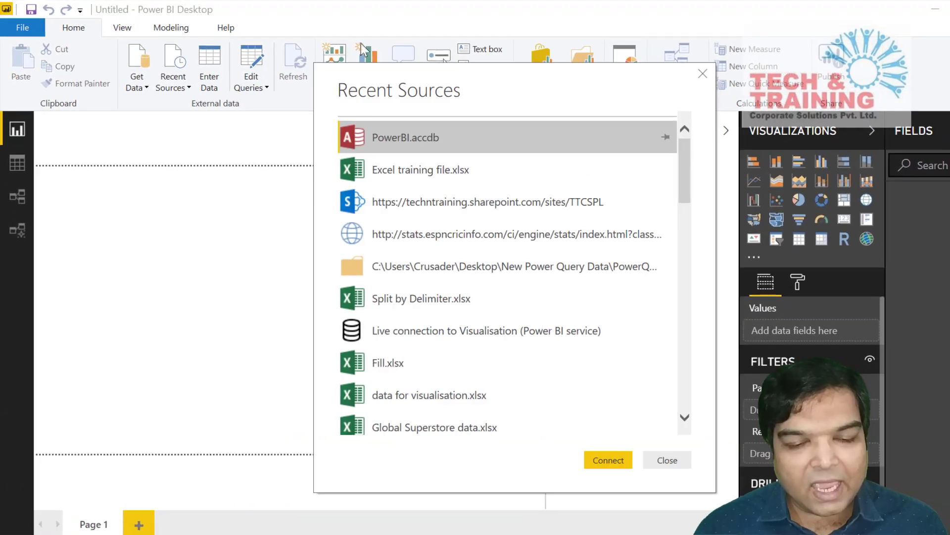
{"action": "left_click", "coordinate": [426, 137]}
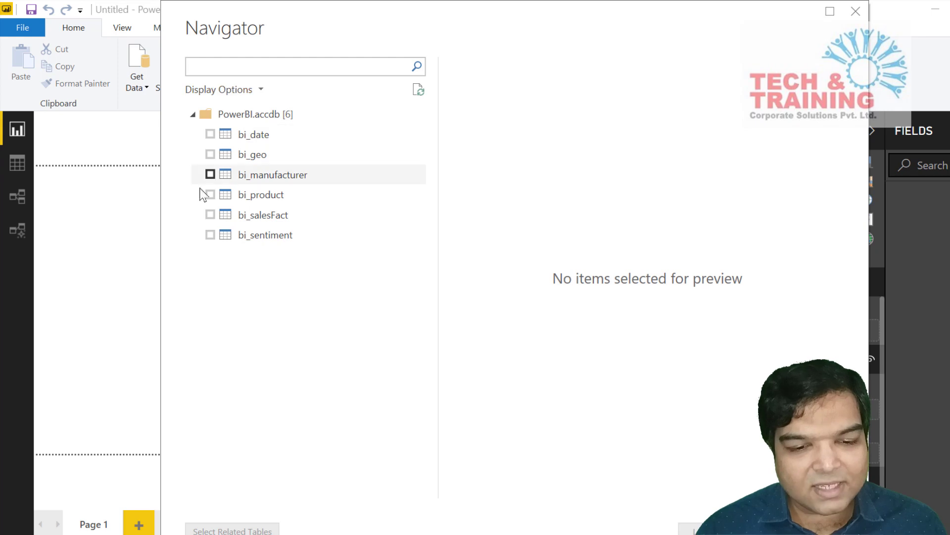
{"action": "left_click", "coordinate": [211, 216]}
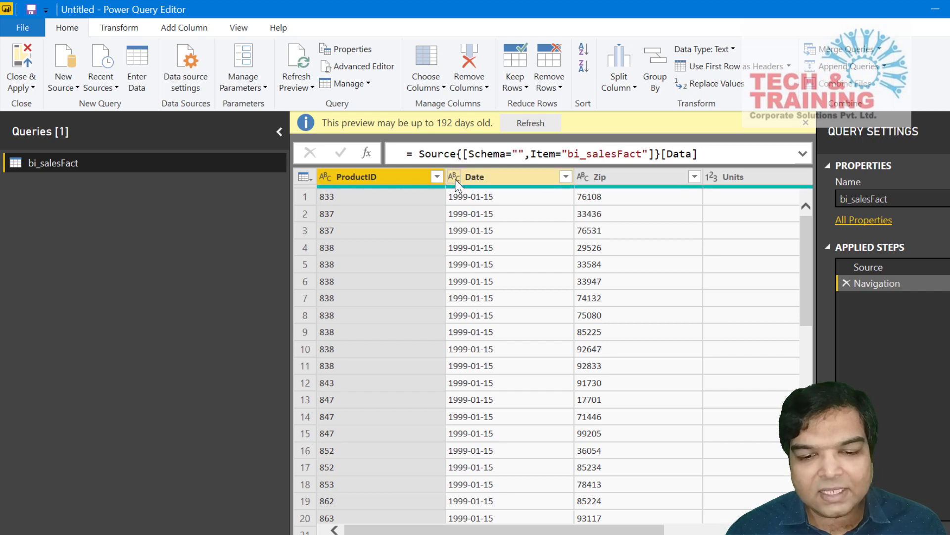
Step: Change the Date column of bi_salesFact to the Date data type and load the query into the report
{"action": "left_click", "coordinate": [454, 178]}
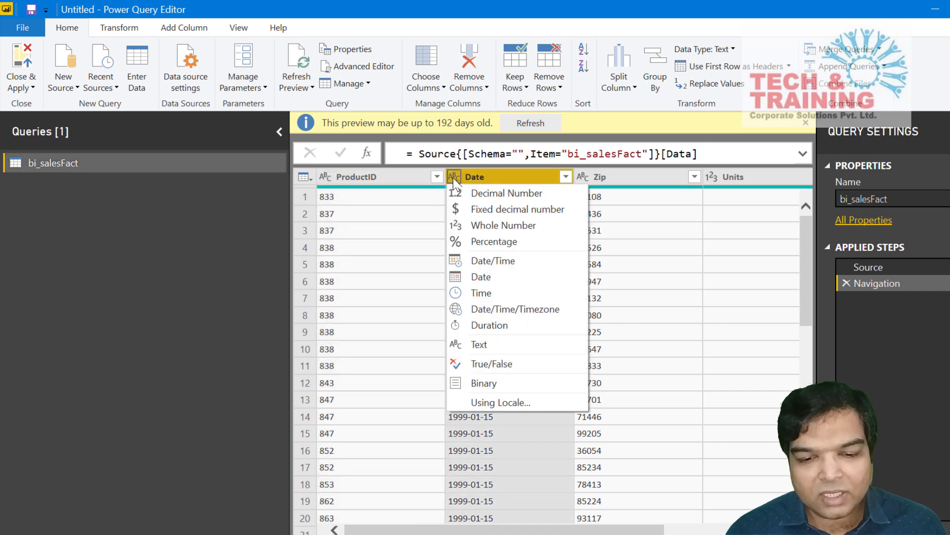
{"action": "left_click", "coordinate": [510, 282]}
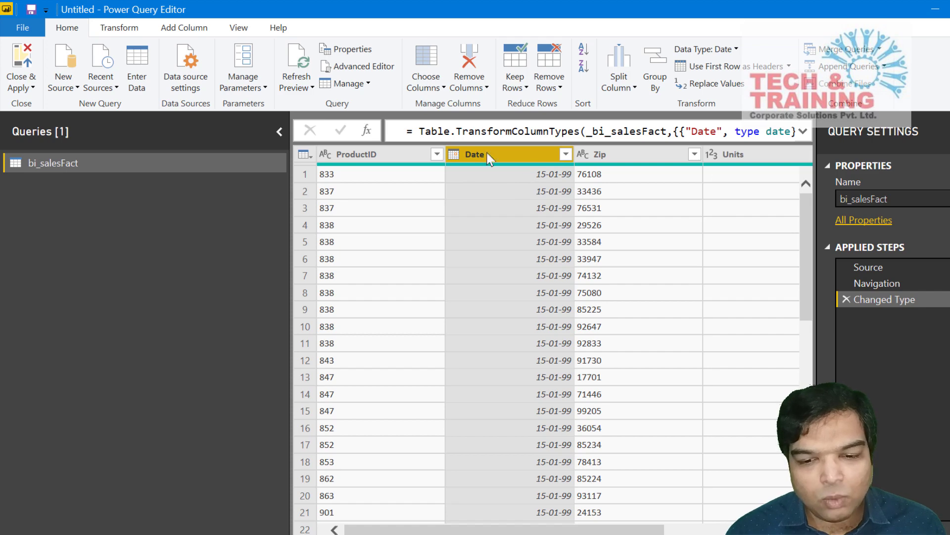
{"action": "left_click", "coordinate": [22, 58]}
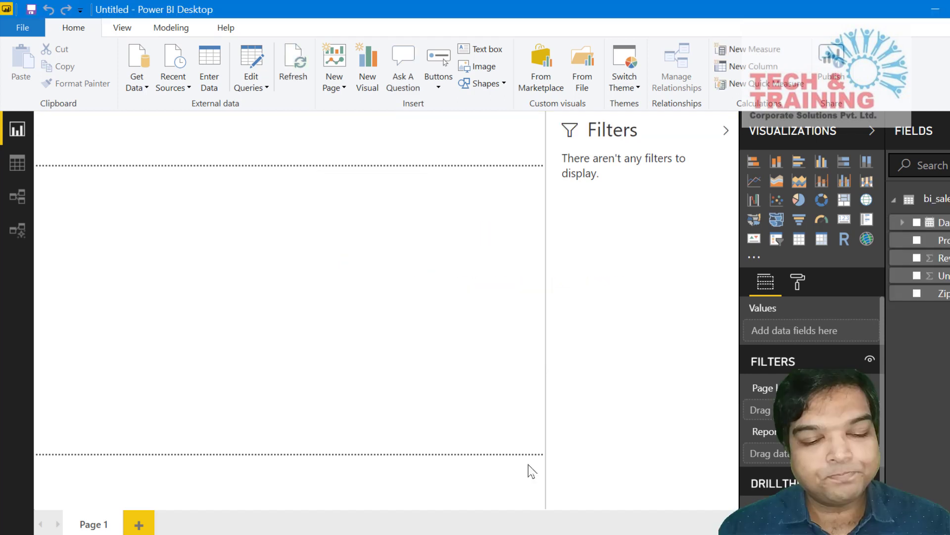
Step: Create a calculated table named Date Table with the formula CALENDARAUTO(03), making March the fiscal year-end month
{"action": "left_click", "coordinate": [17, 167]}
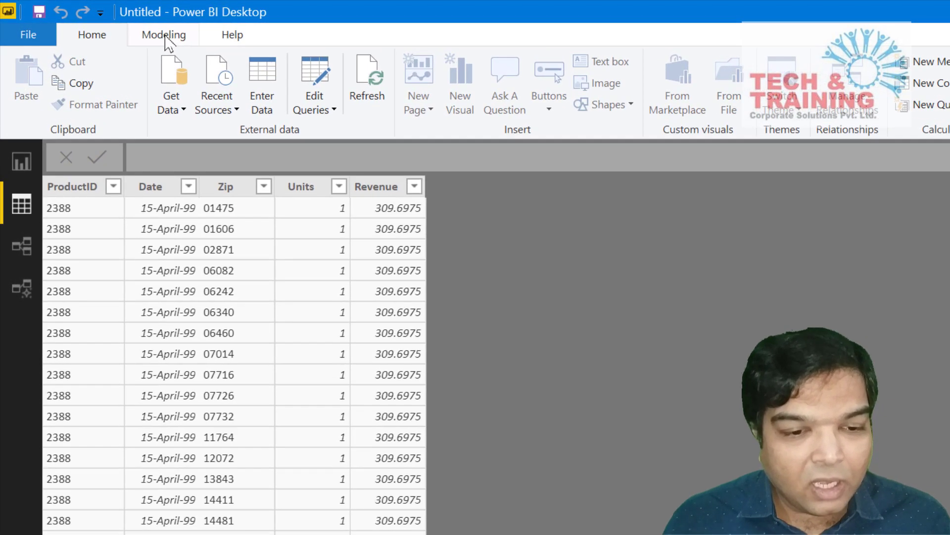
{"action": "left_click", "coordinate": [135, 29]}
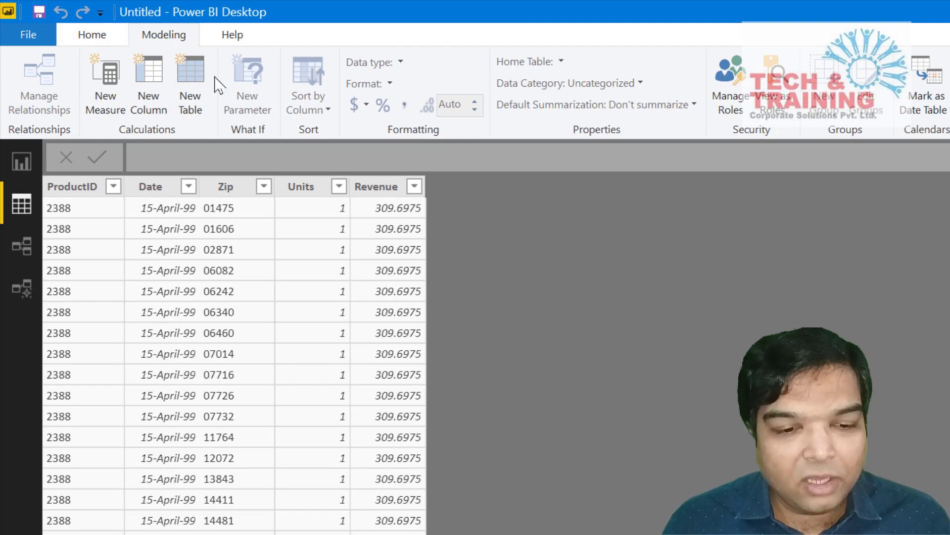
{"action": "left_click", "coordinate": [190, 92]}
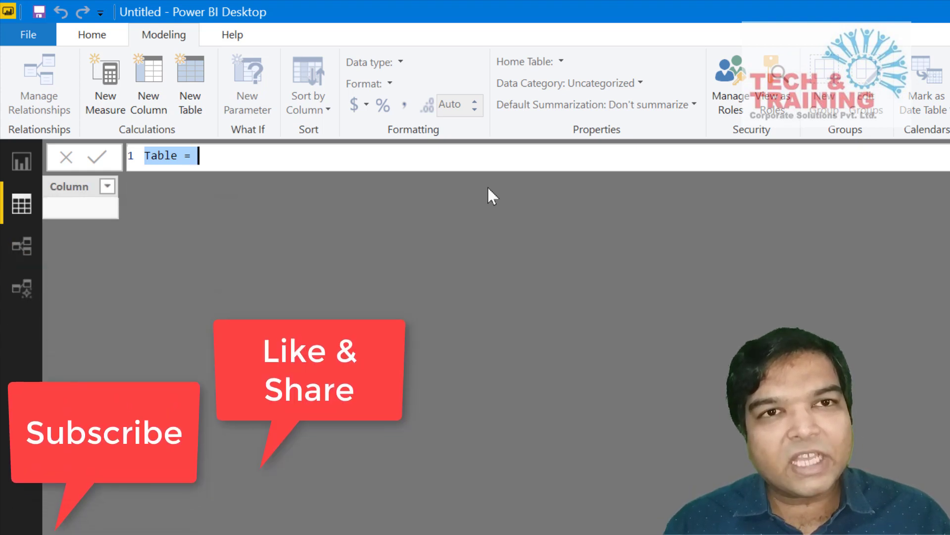
{"action": "type", "text": "Date"}
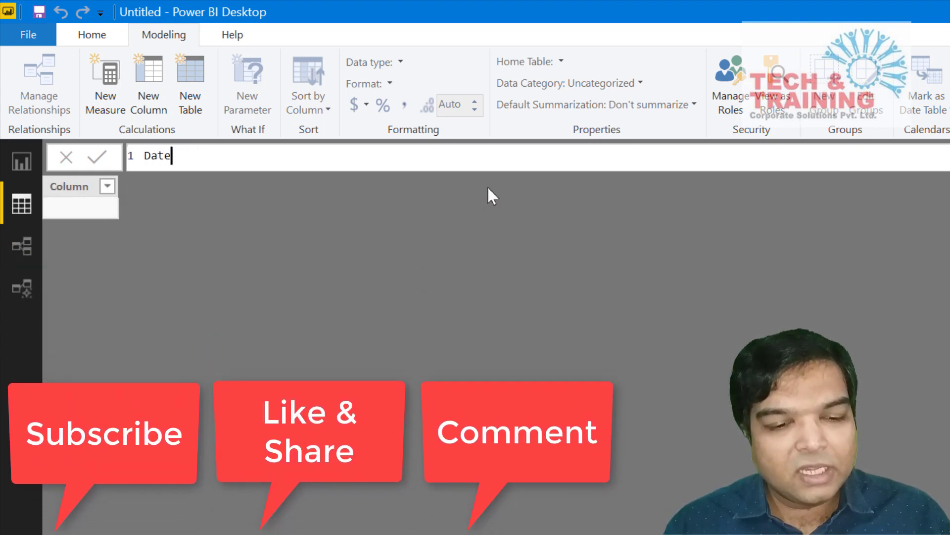
{"action": "type", "text": " Table = "}
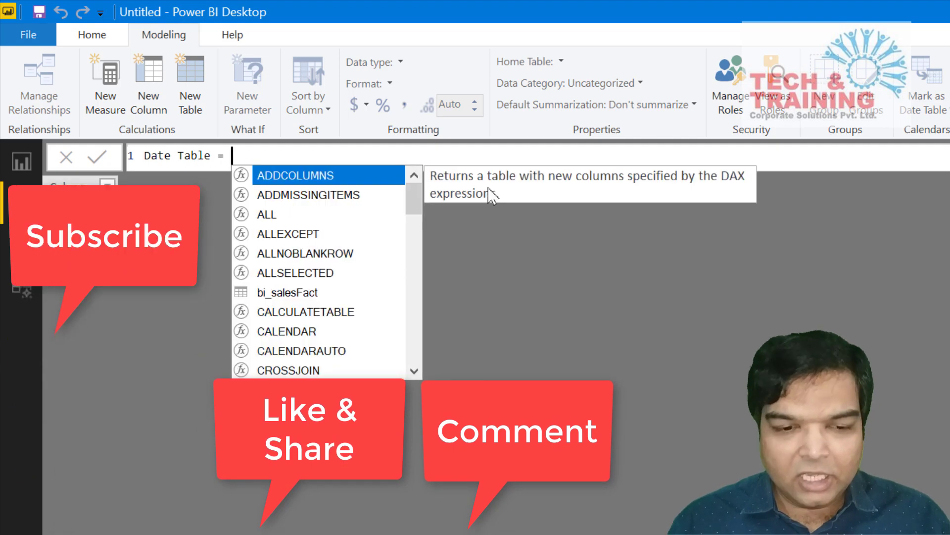
{"action": "type", "text": "cal"}
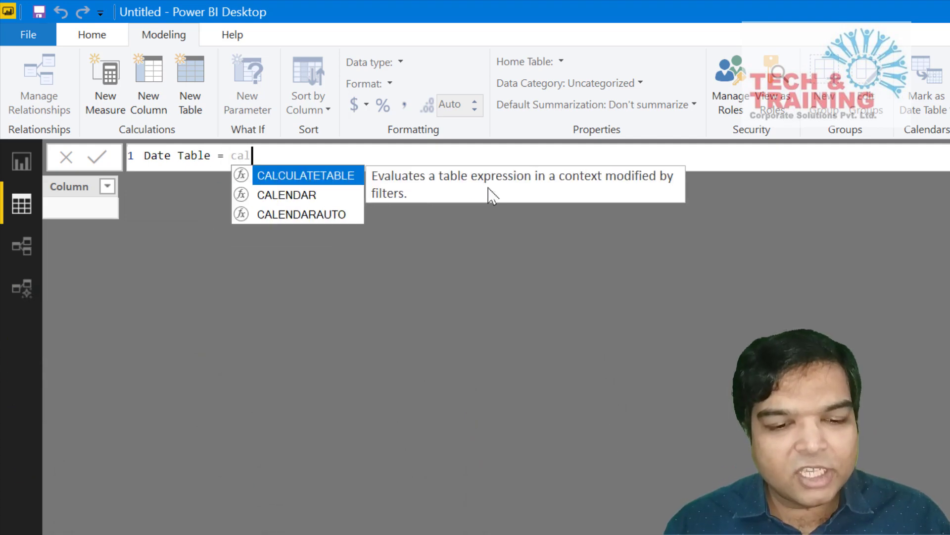
{"action": "key", "text": "Down"}
{"action": "key", "text": "Down"}
{"action": "key", "text": "Tab"}
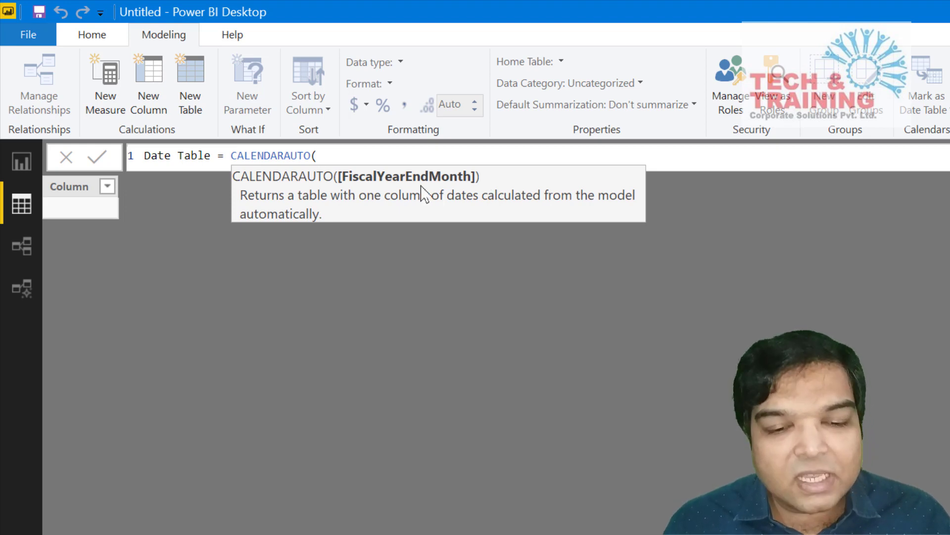
{"action": "type", "text": "03)"}
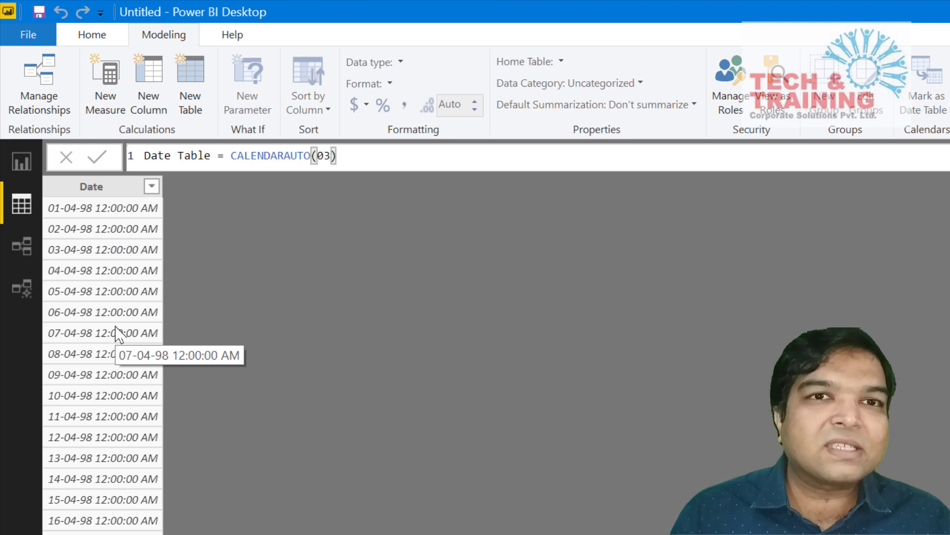
Step: Set the data type of the Date Table's Date column to Date
{"action": "left_click", "coordinate": [111, 191]}
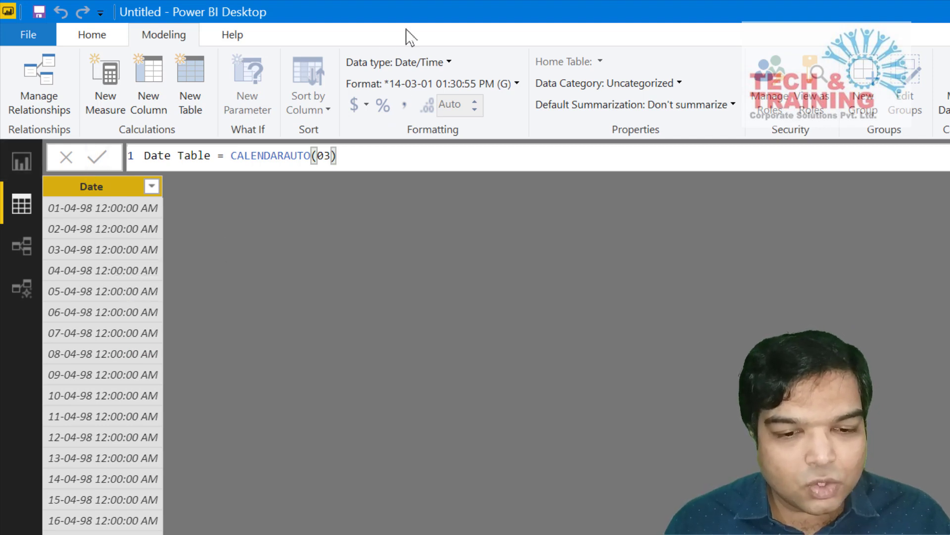
{"action": "left_click", "coordinate": [419, 64]}
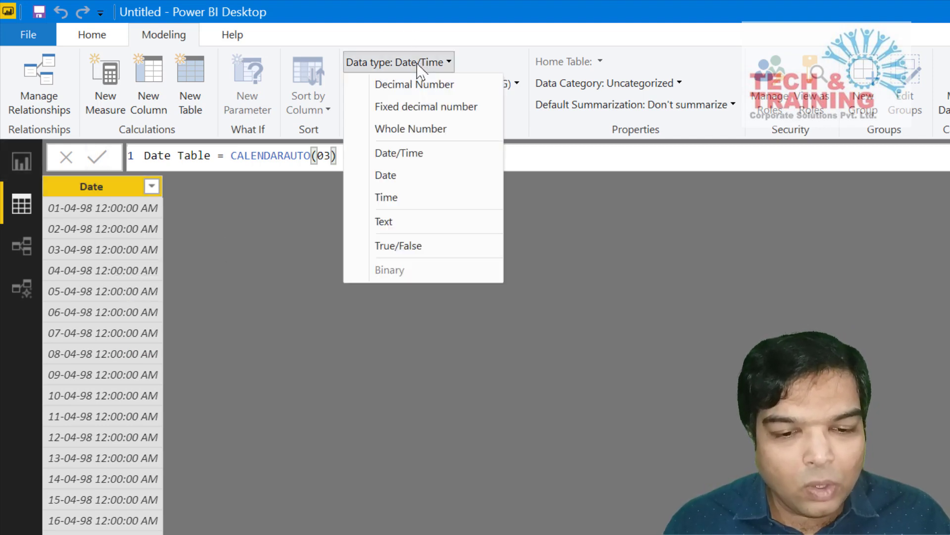
{"action": "left_click", "coordinate": [402, 178]}
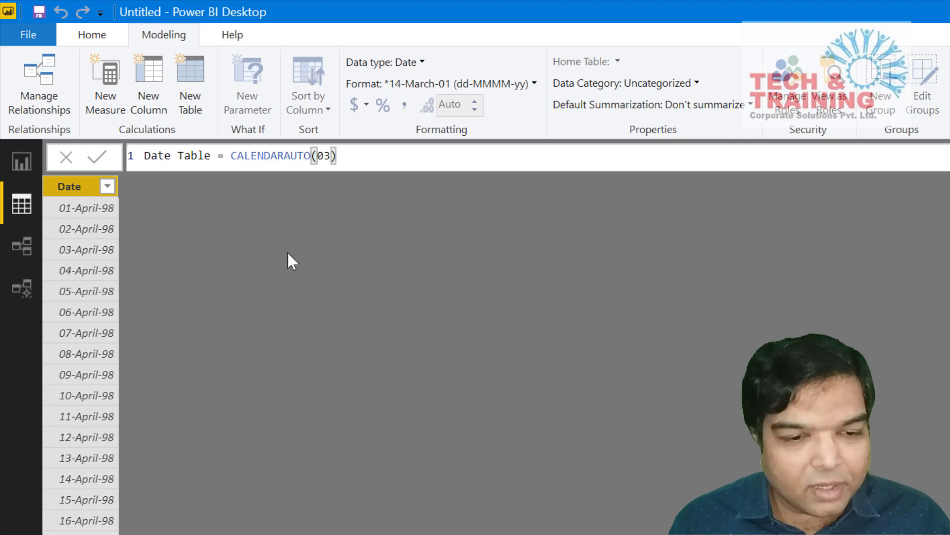
Step: Add a calculated column named Day to the Date Table using the DAY function
{"action": "left_click", "coordinate": [149, 70]}
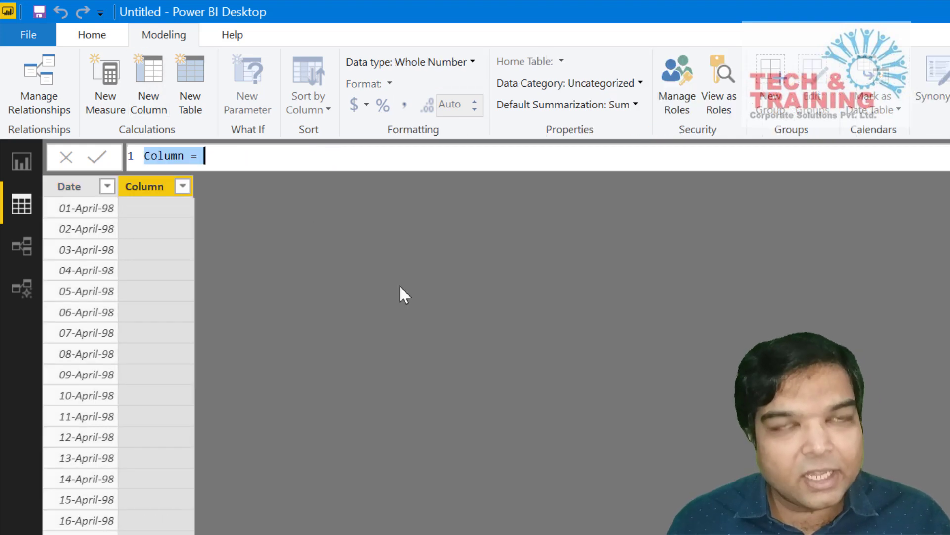
{"action": "type", "text": "Day = "}
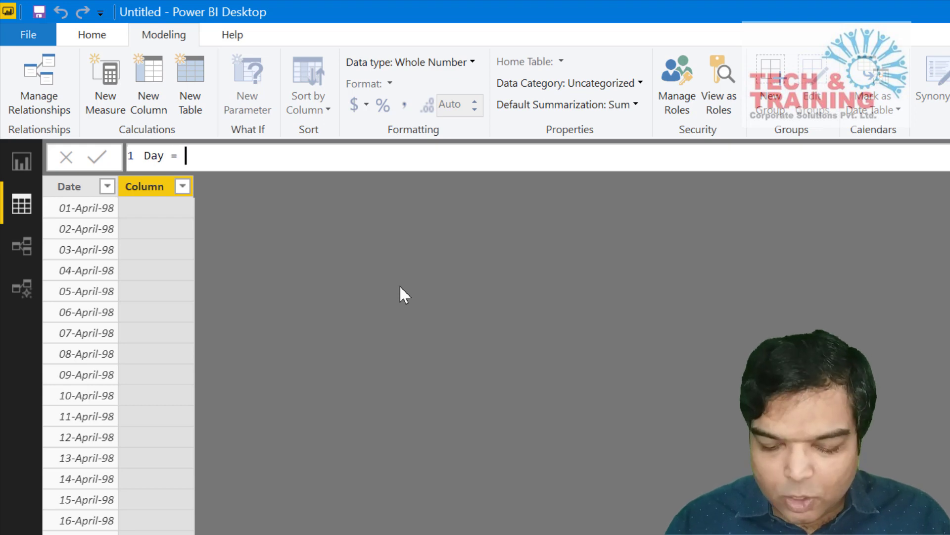
{"action": "type", "text": "day"}
{"action": "key", "text": "Tab"}
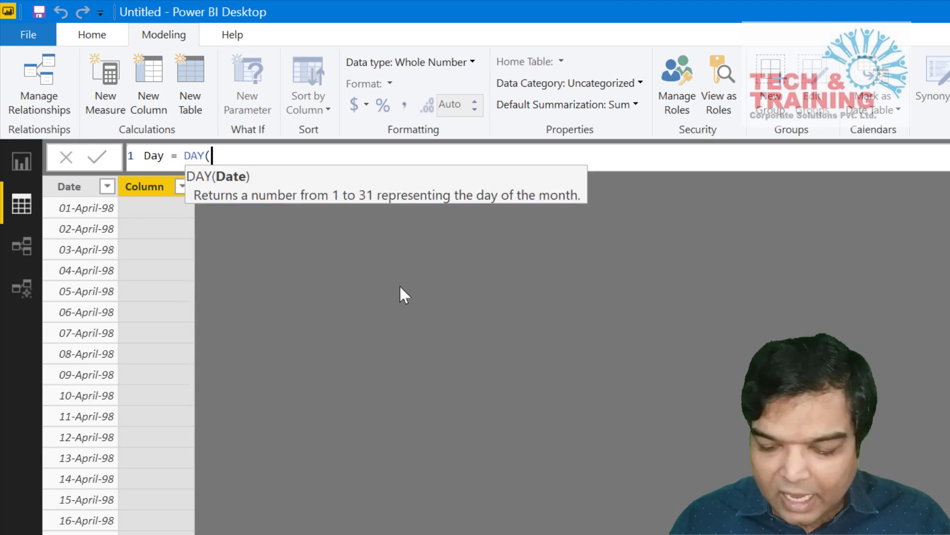
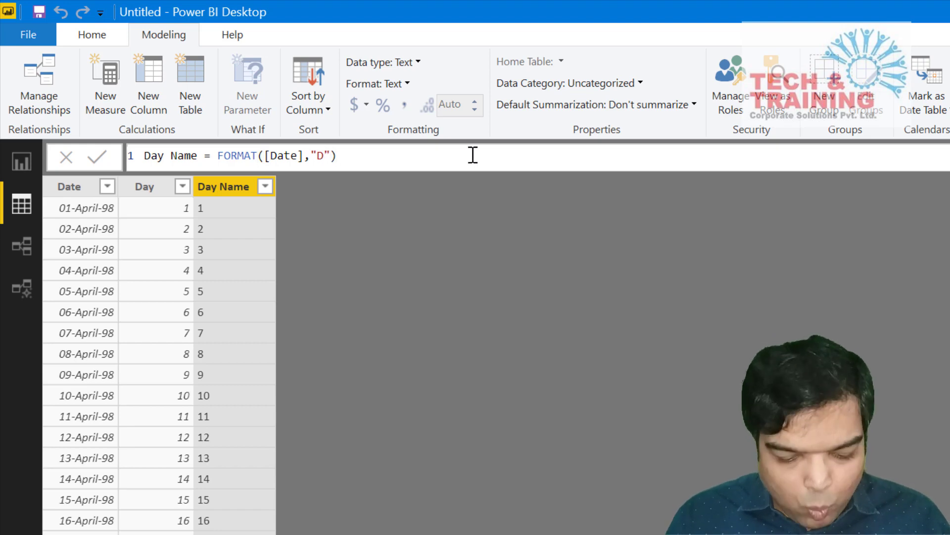
Step: Extend the format code in the Day Name column's FORMAT formula, applying "DD" first and "DDD" second
{"action": "type", "text": "D"}
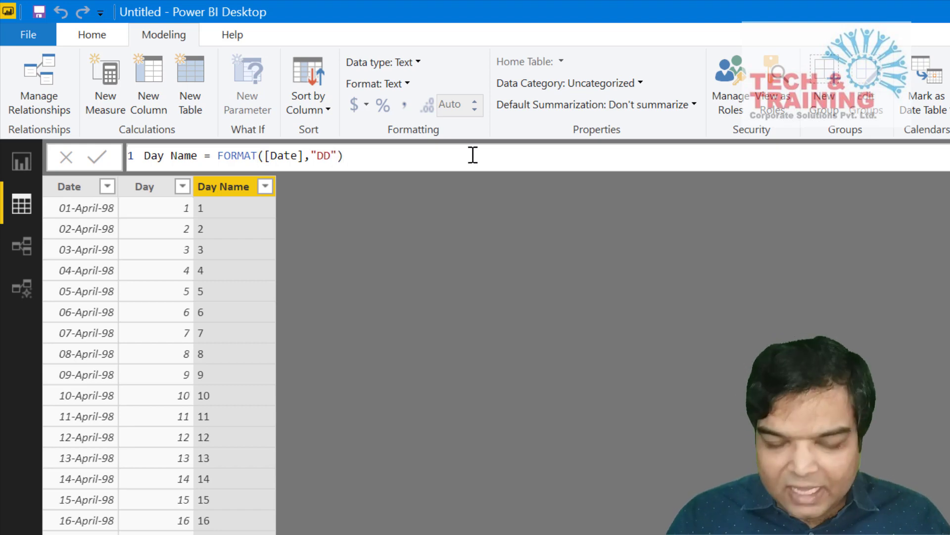
{"action": "key", "text": "Return"}
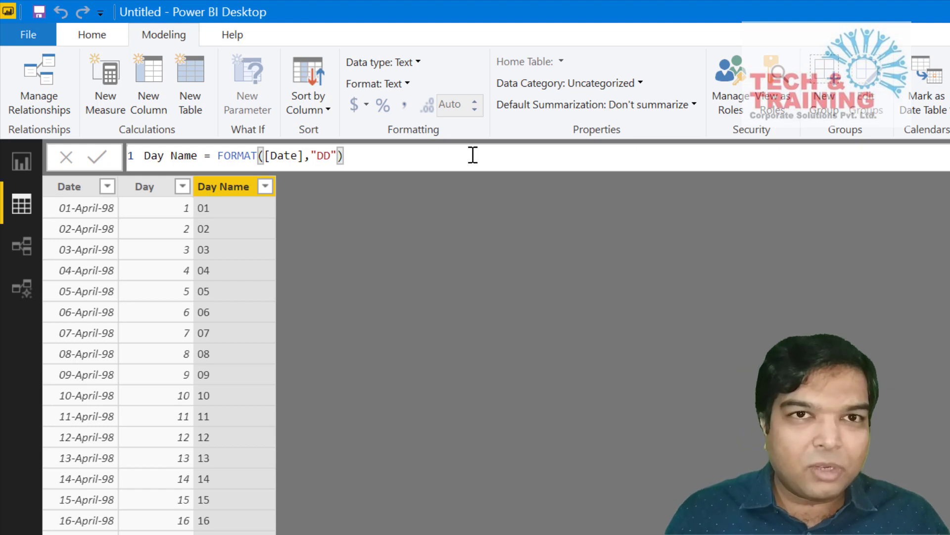
{"action": "left_click", "coordinate": [473, 155]}
{"action": "key", "text": "Left"}
{"action": "key", "text": "Left"}
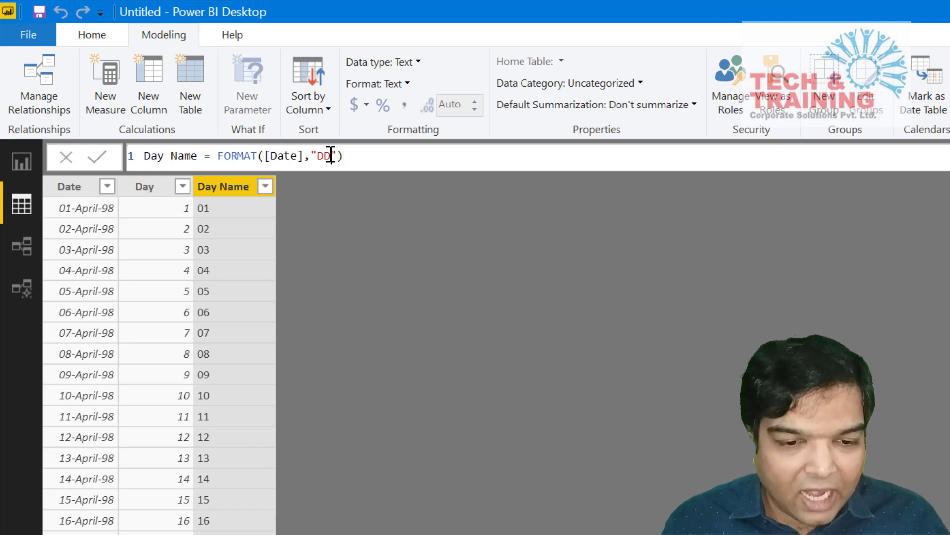
{"action": "type", "text": "D"}
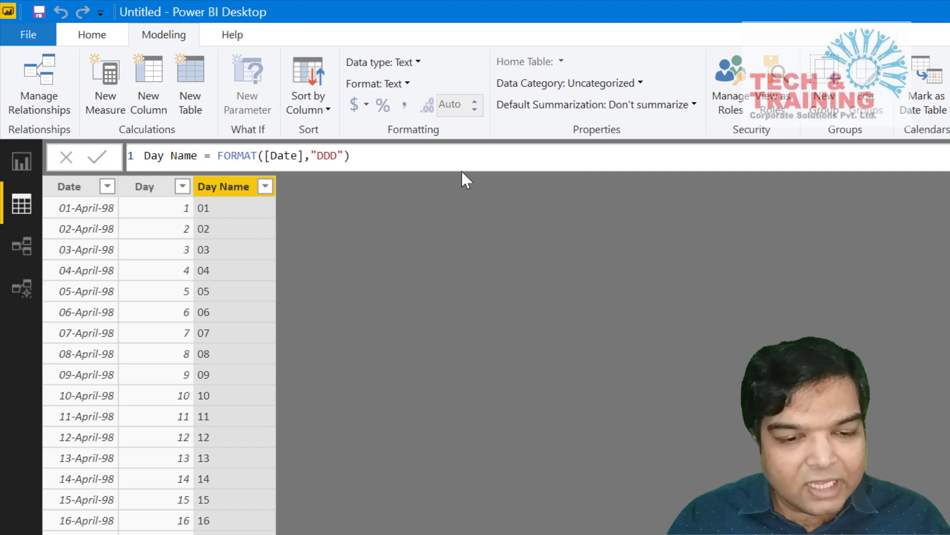
{"action": "key", "text": "Return"}
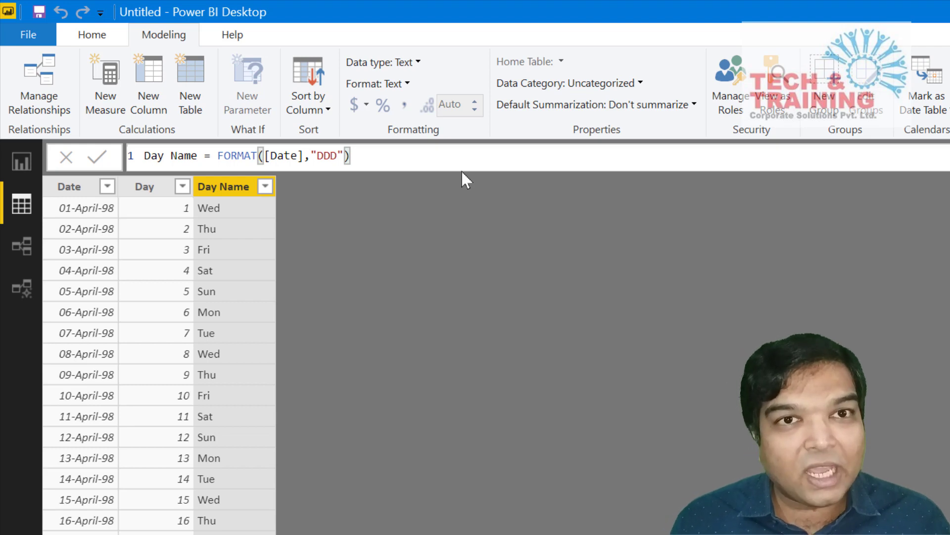
Step: Set the Day Name column's format code to "DDDD" so it returns full weekday names
{"action": "left_click", "coordinate": [332, 155]}
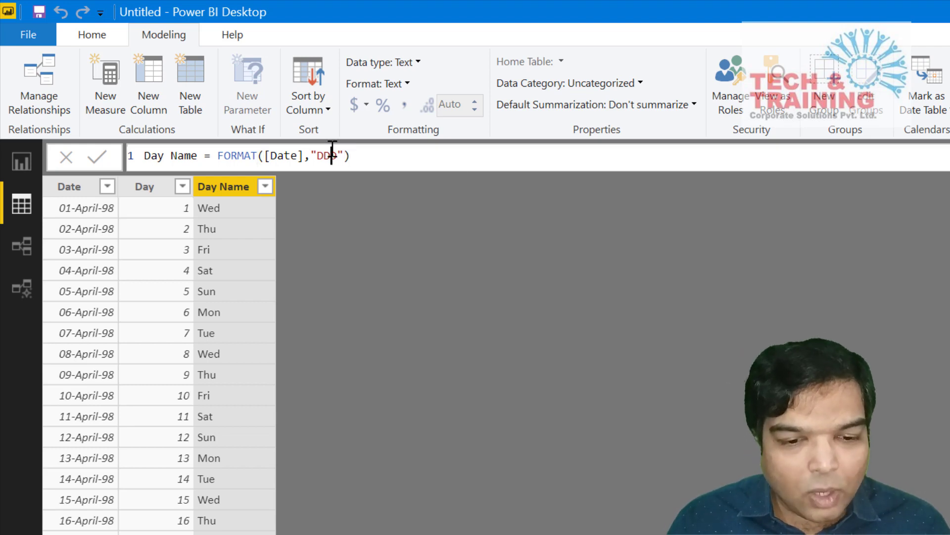
{"action": "type", "text": "D"}
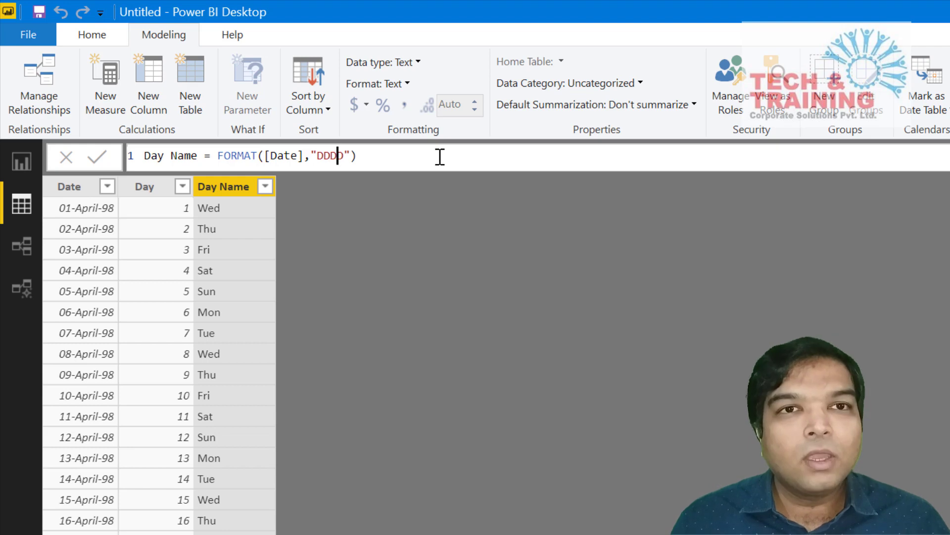
{"action": "key", "text": "Return"}
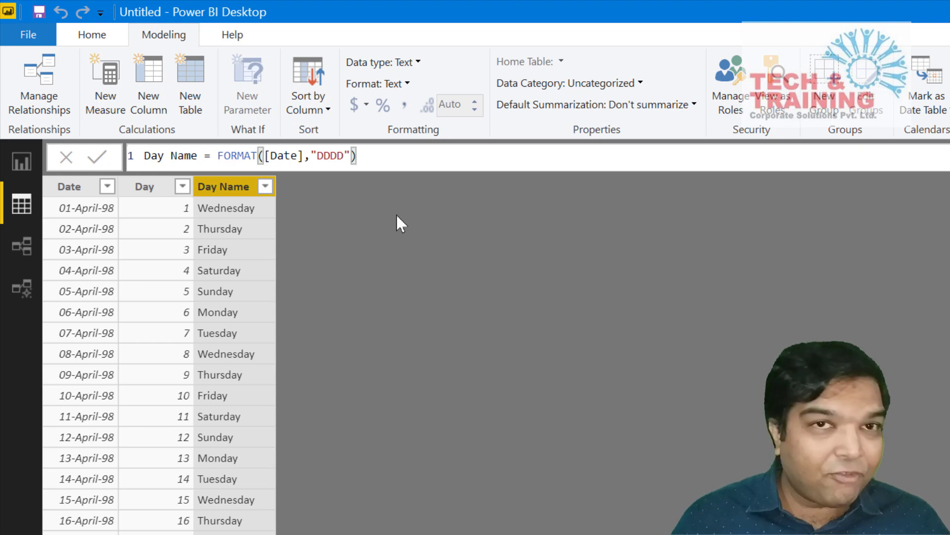
Step: Add a calculated column named Month No to the Date Table that returns [Date].[MonthNo]
{"action": "left_click", "coordinate": [148, 99]}
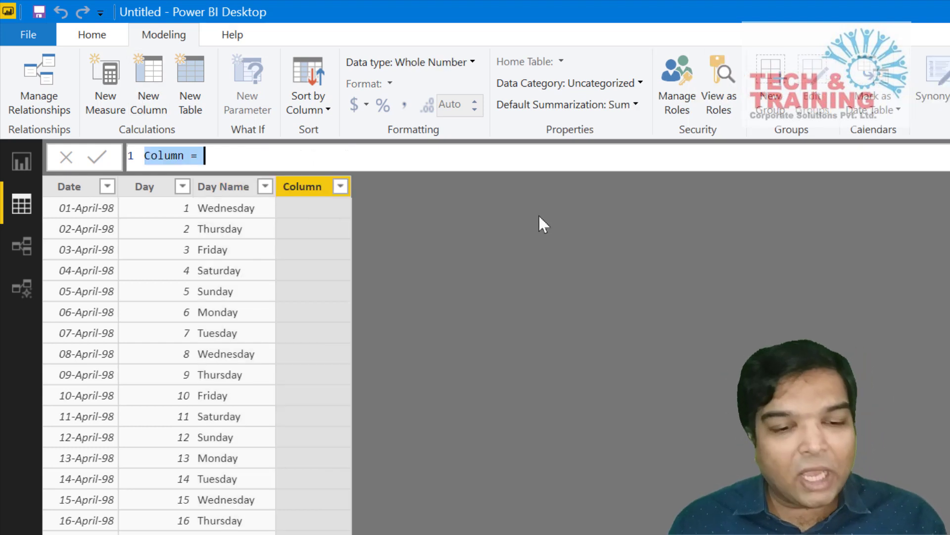
{"action": "type", "text": "Mo"}
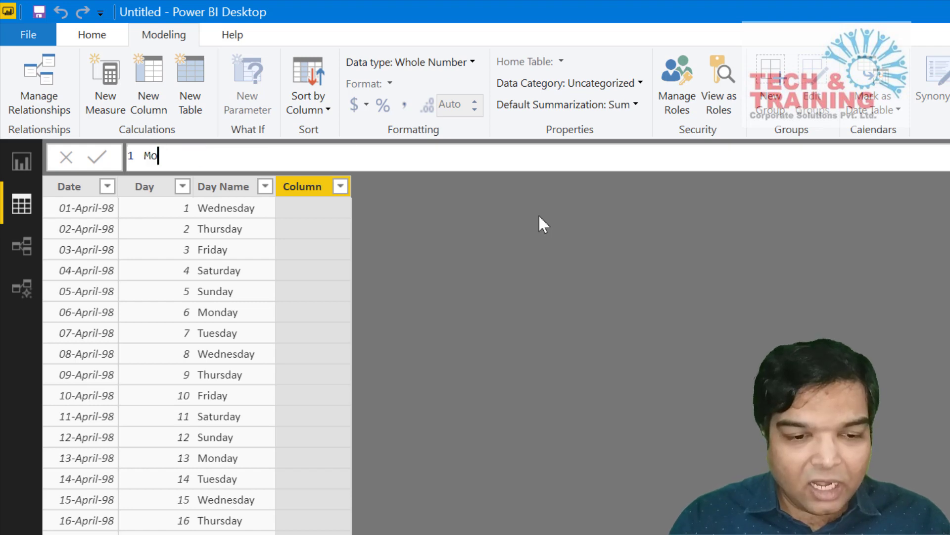
{"action": "type", "text": "nth No ="}
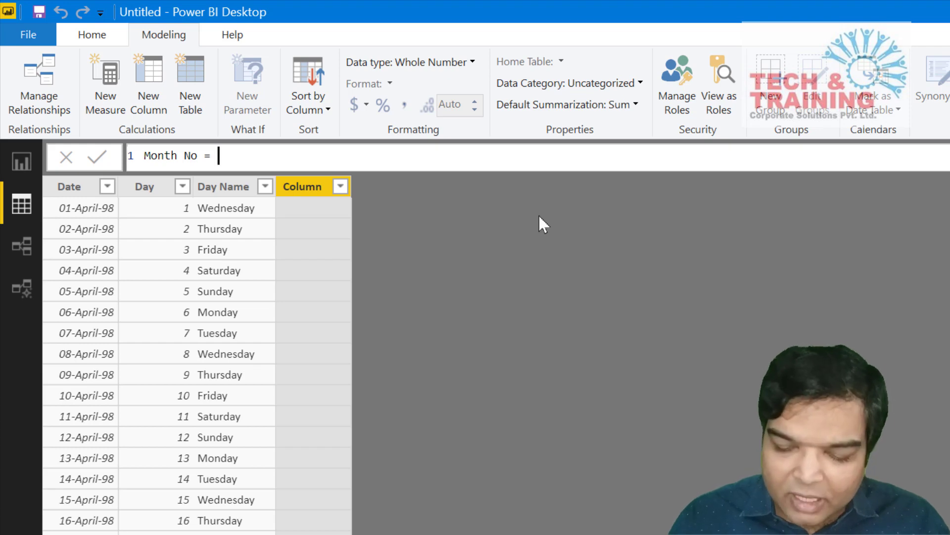
{"action": "type", "text": "["}
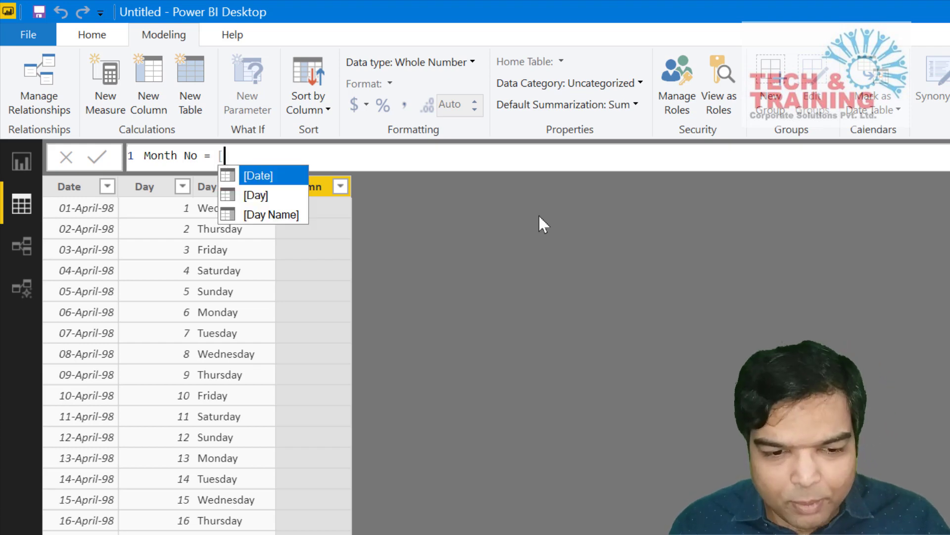
{"action": "key", "text": "Tab"}
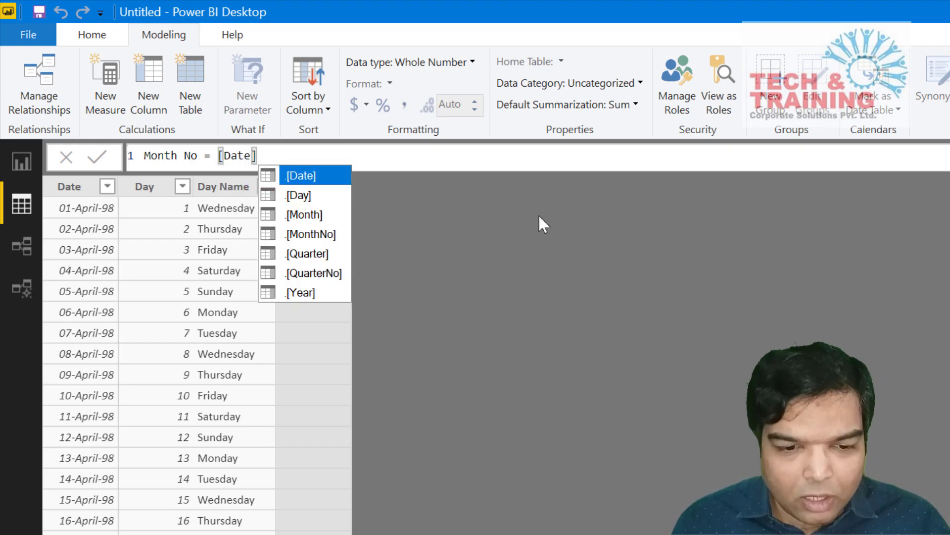
{"action": "type", "text": "."}
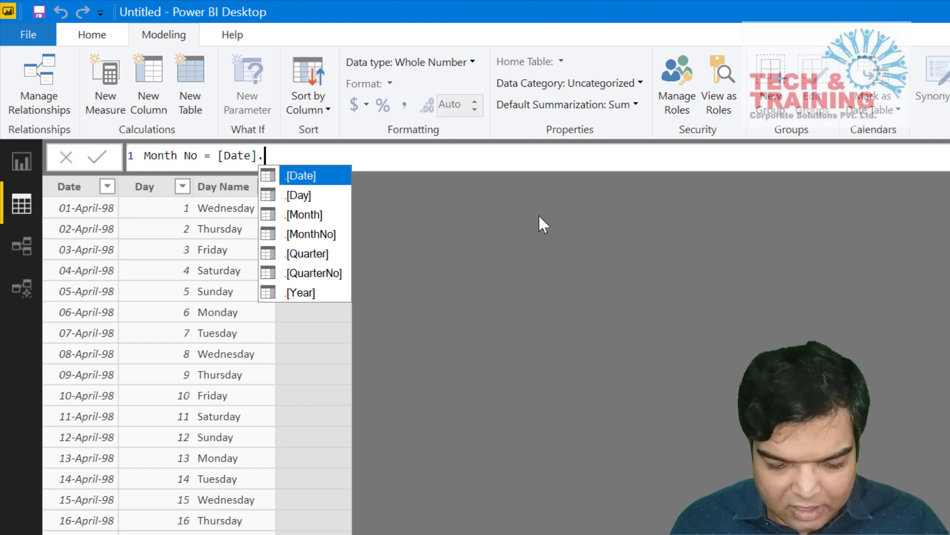
{"action": "type", "text": "m"}
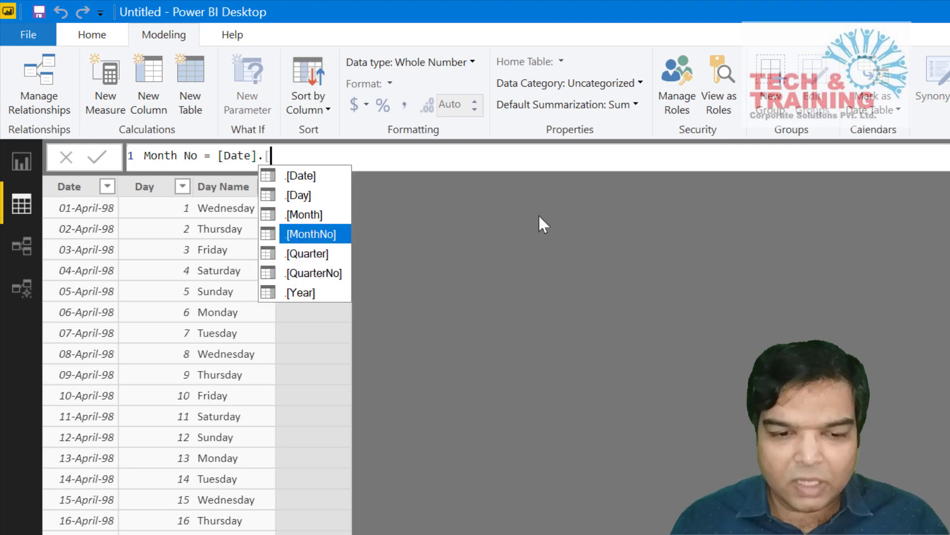
{"action": "key", "text": "Tab"}
{"action": "key", "text": "Return"}
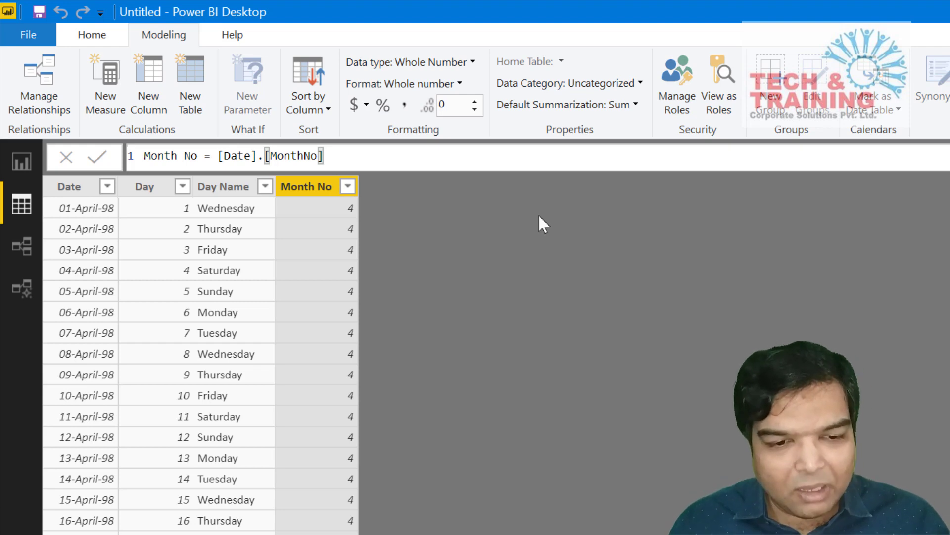
Step: Add a calculated column named Month Name to the Date Table that returns [Date].[Month]
{"action": "left_click", "coordinate": [154, 80]}
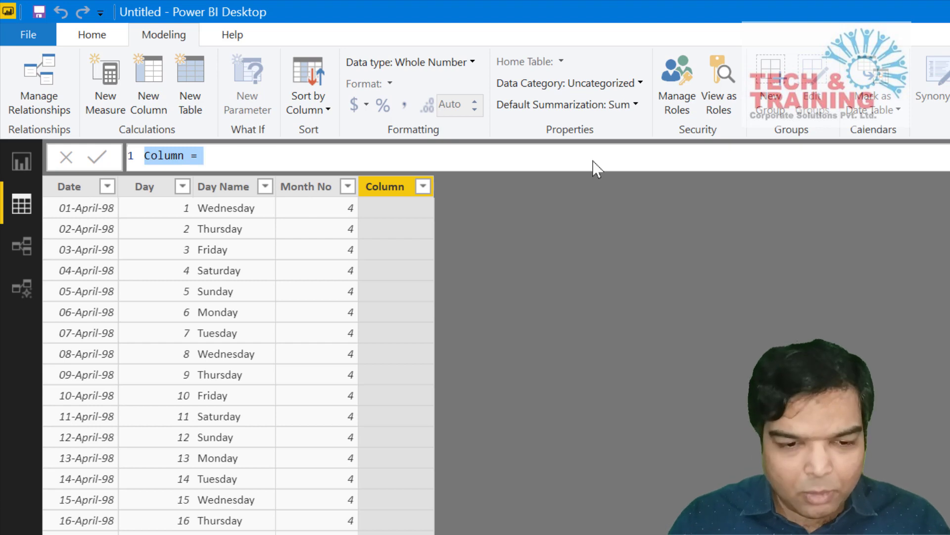
{"action": "type", "text": "Month Name "}
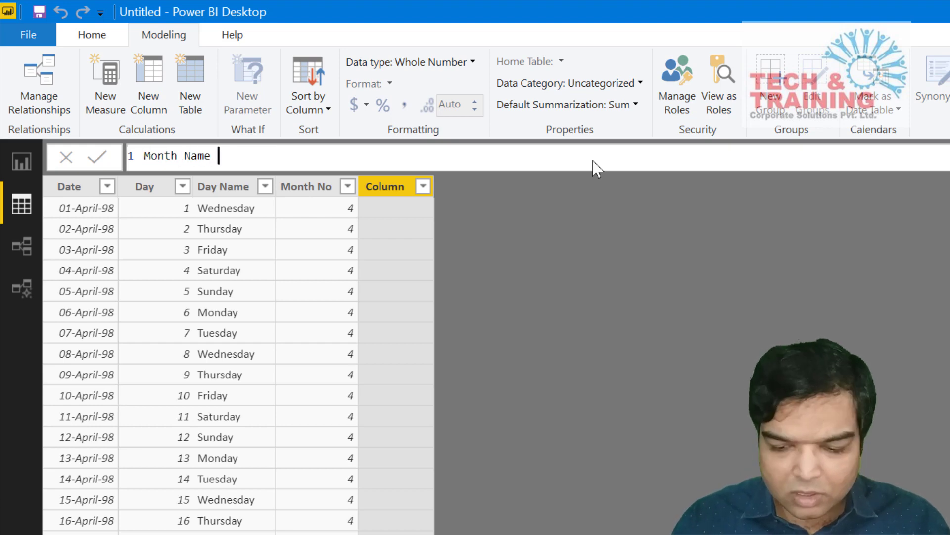
{"action": "type", "text": "= ["}
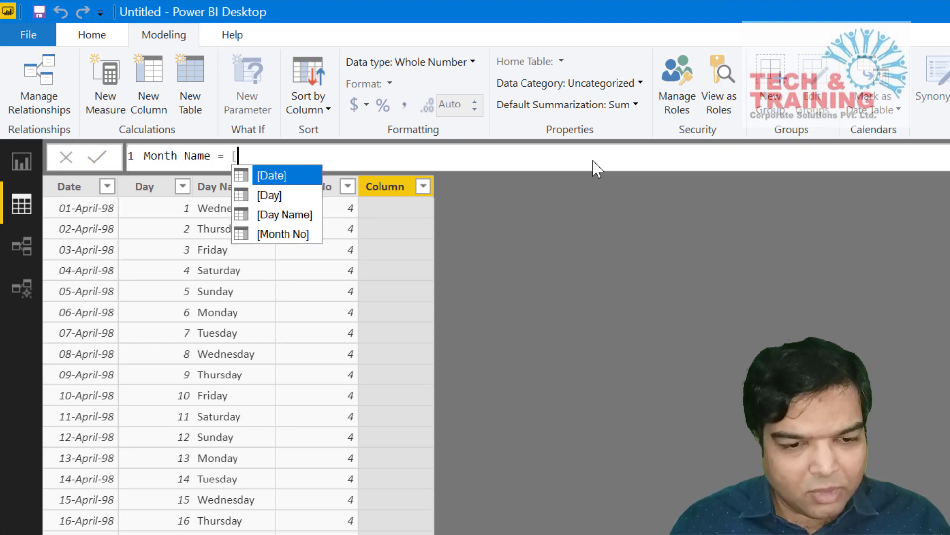
{"action": "key", "text": "Tab"}
{"action": "type", "text": "."}
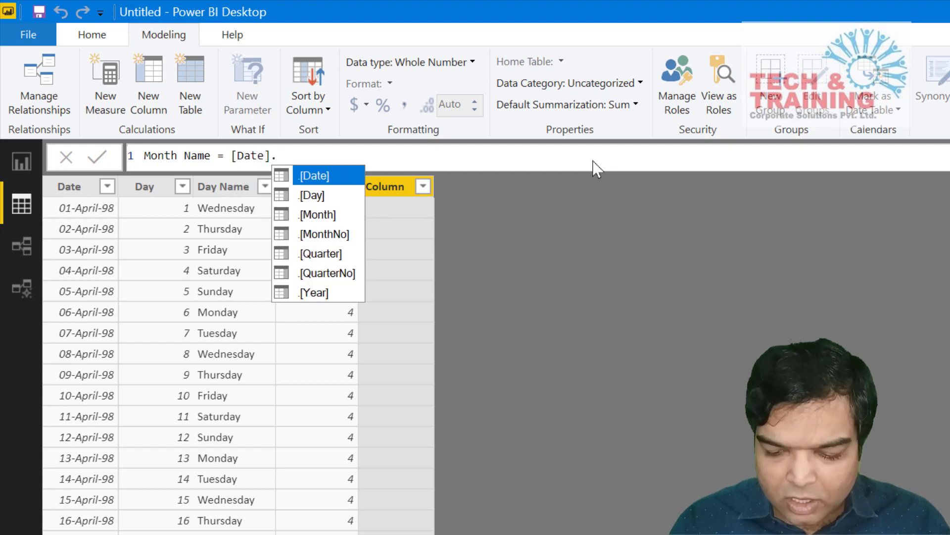
{"action": "type", "text": "[M"}
{"action": "key", "text": "Tab"}
{"action": "key", "text": "Return"}
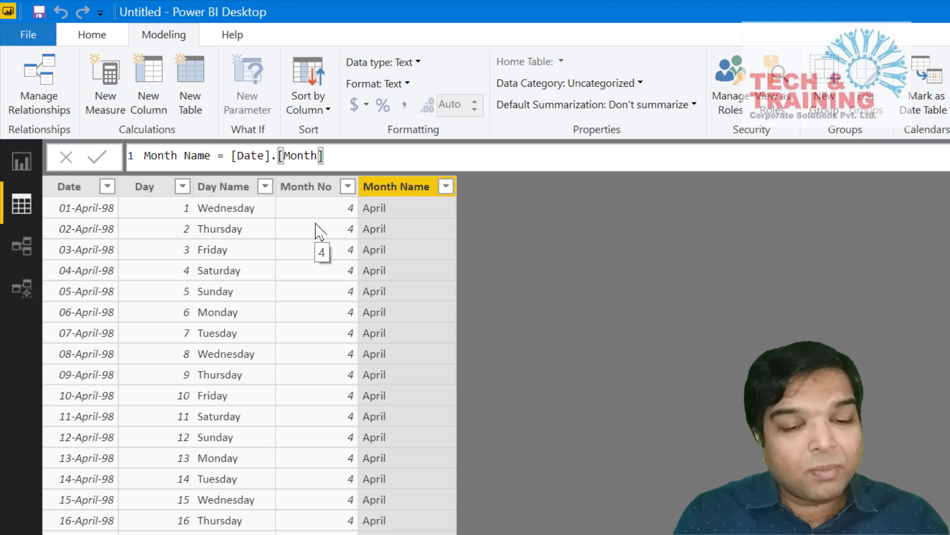
Step: Add a calculated column named Year to the Date Table that returns [Date].[Year]
{"action": "left_click", "coordinate": [149, 89]}
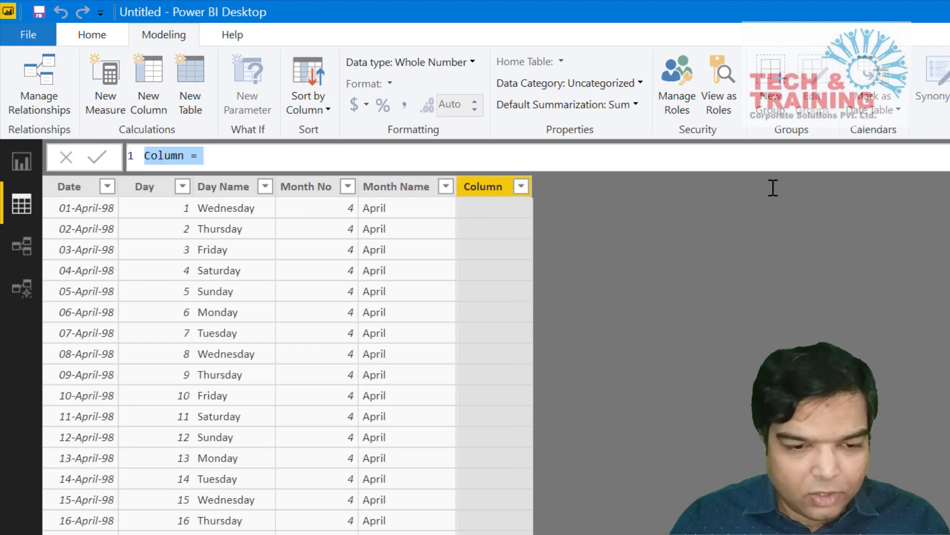
{"action": "type", "text": "Year = [da"}
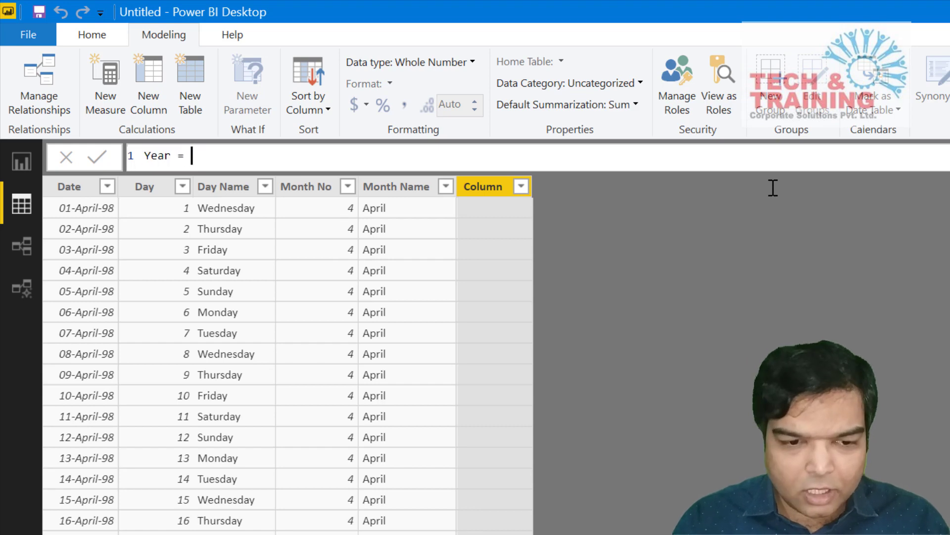
{"action": "key", "text": "Tab"}
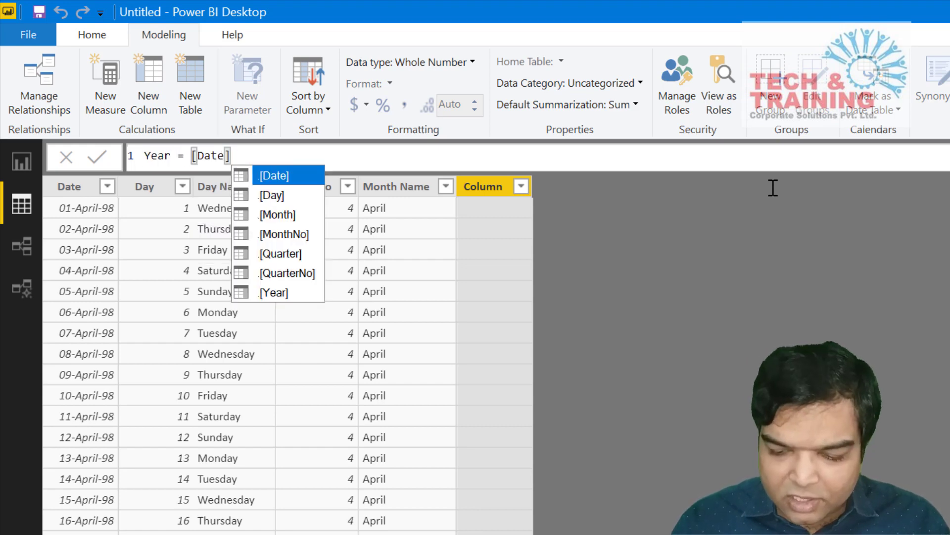
{"action": "type", "text": "."}
{"action": "type", "text": "y"}
{"action": "key", "text": "Tab"}
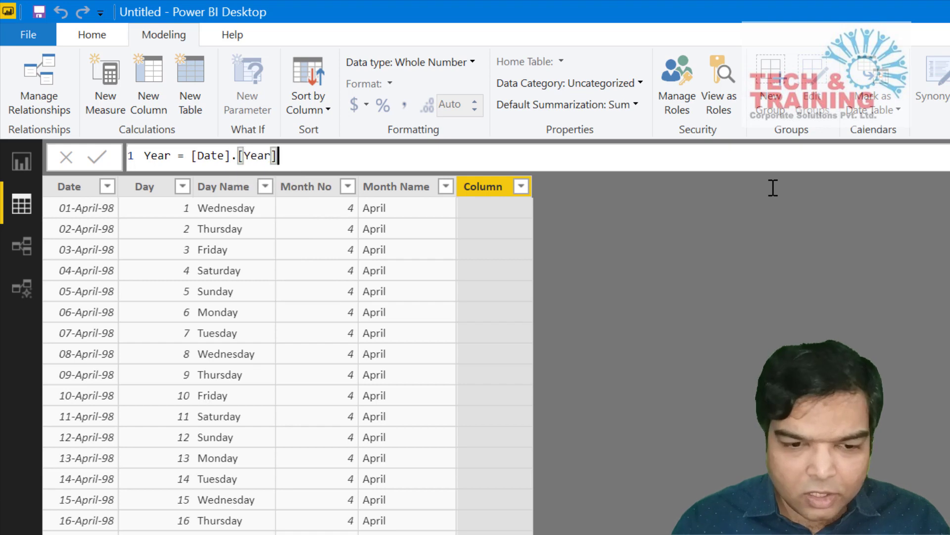
{"action": "key", "text": "Return"}
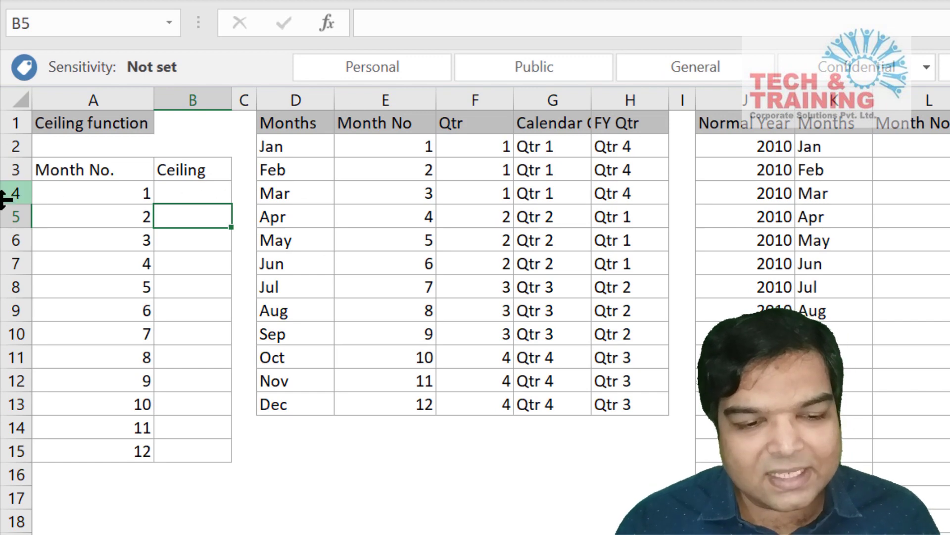
Step: In the Excel workbook, enter =CEILING(A4,3) in cell B4 and fill it down the Ceiling column to B15
{"action": "left_click", "coordinate": [213, 178]}
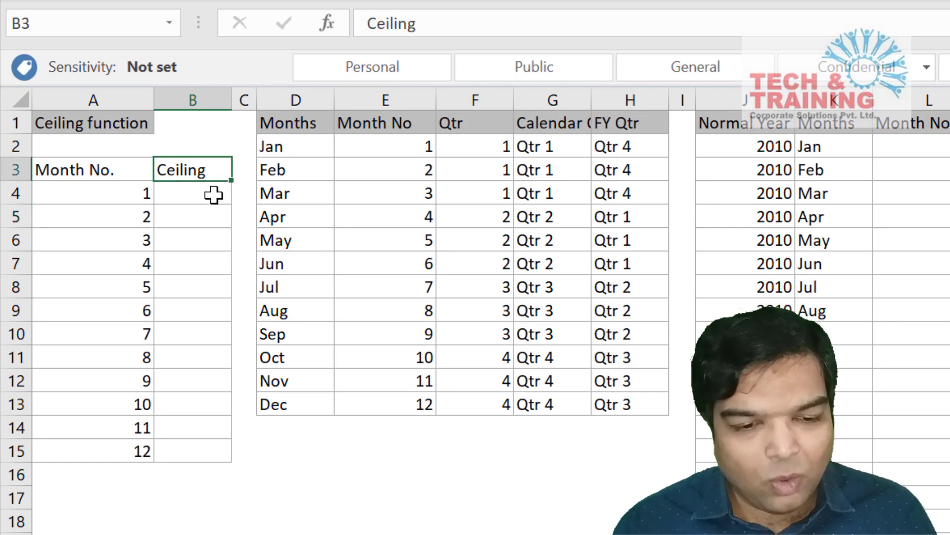
{"action": "left_click", "coordinate": [213, 194]}
{"action": "type", "text": "=ceil"}
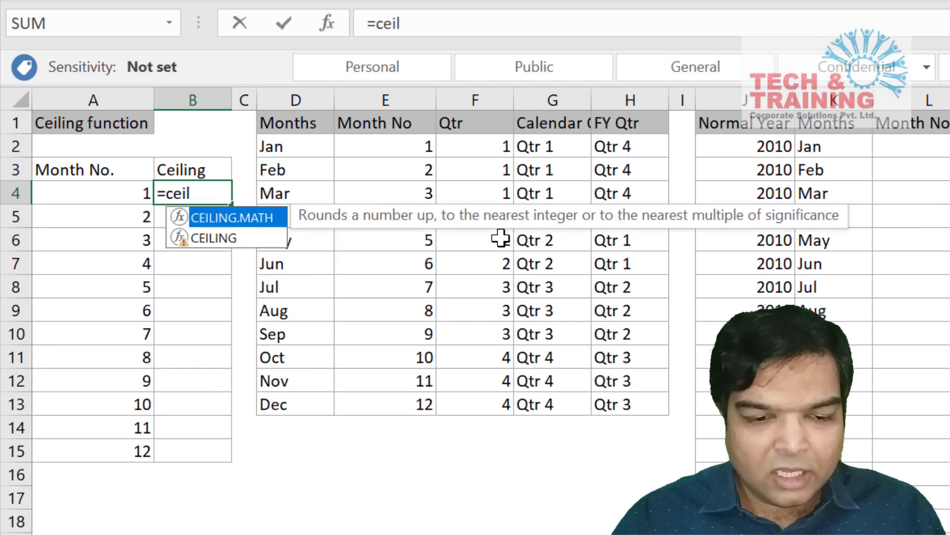
{"action": "key", "text": "Down"}
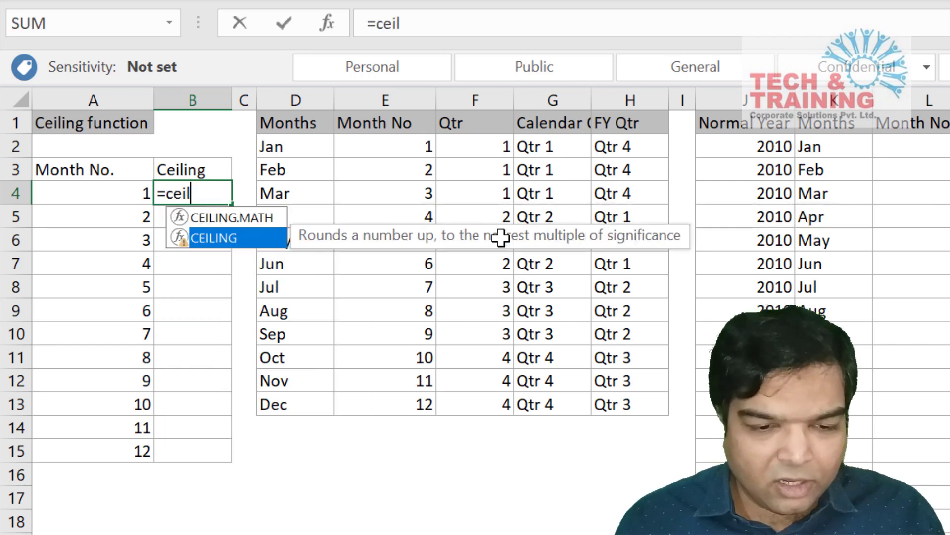
{"action": "key", "text": "Tab"}
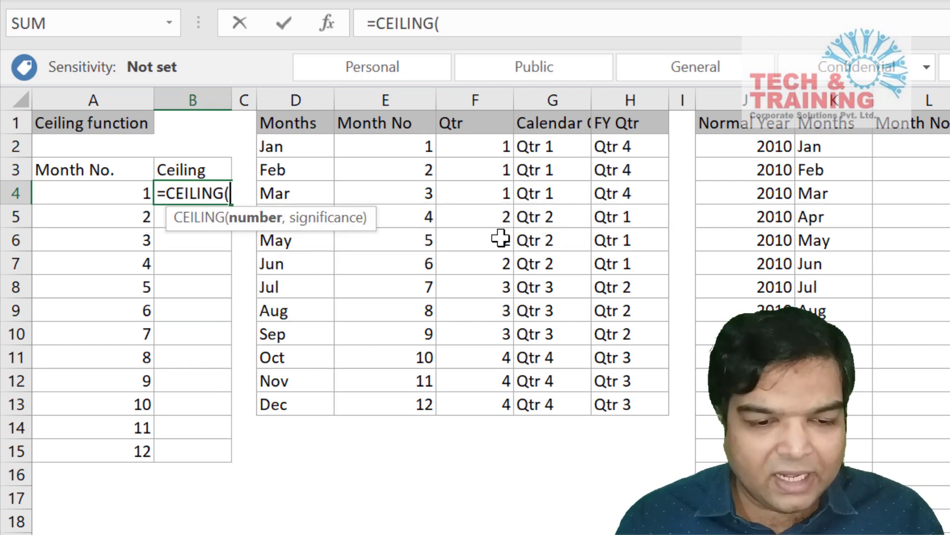
{"action": "key", "text": "Left"}
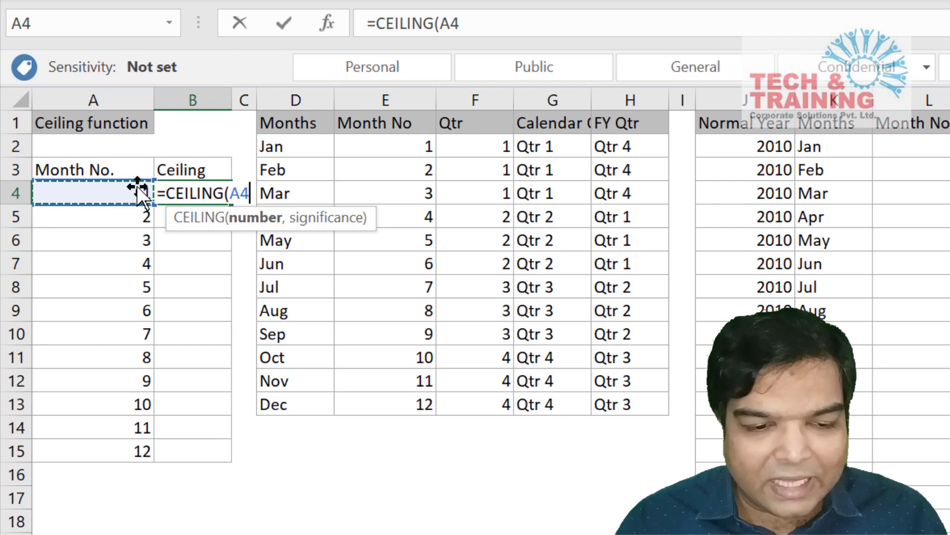
{"action": "key", "text": "F2"}
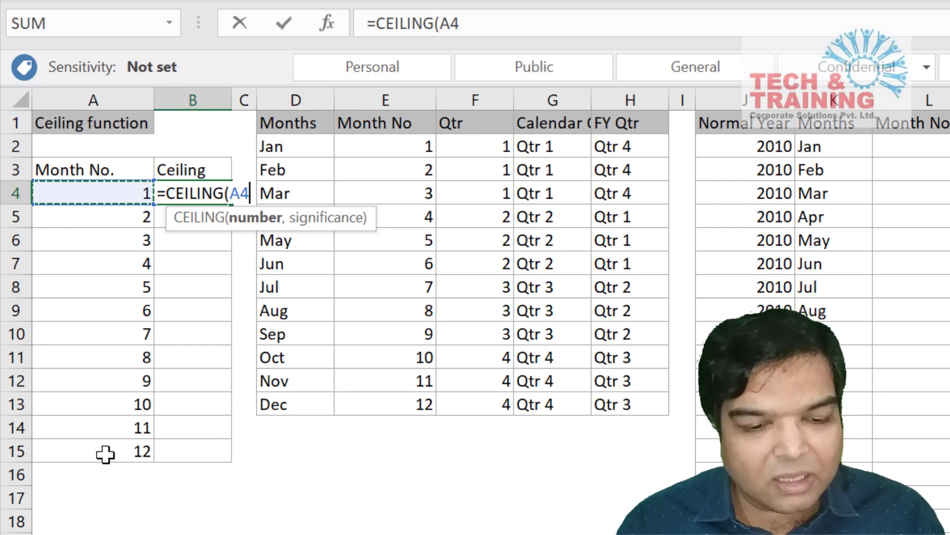
{"action": "type", "text": ","}
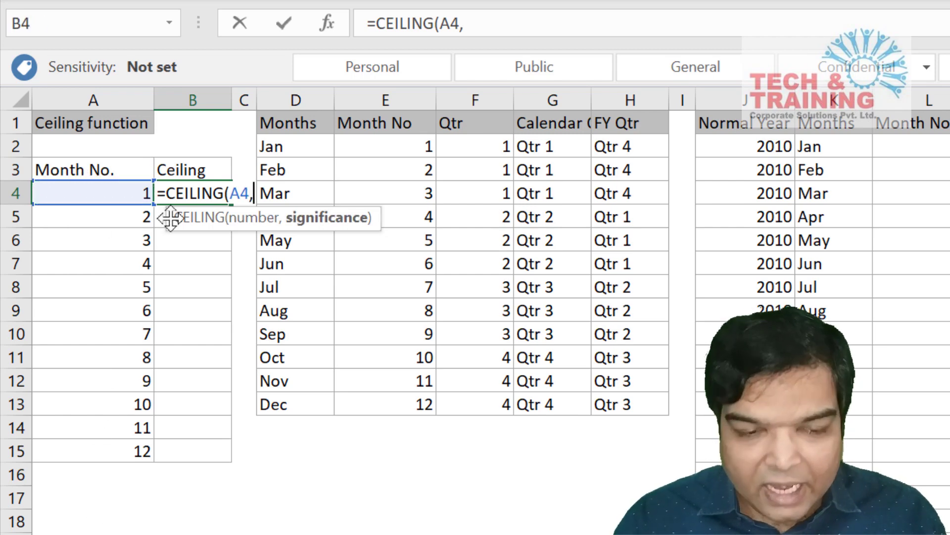
{"action": "type", "text": "3"}
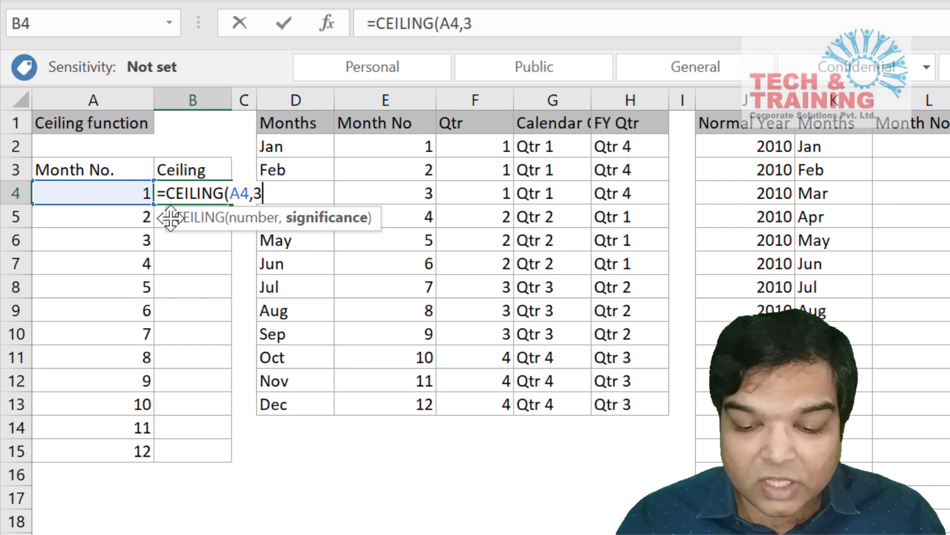
{"action": "type", "text": ")"}
{"action": "key", "text": "Return"}
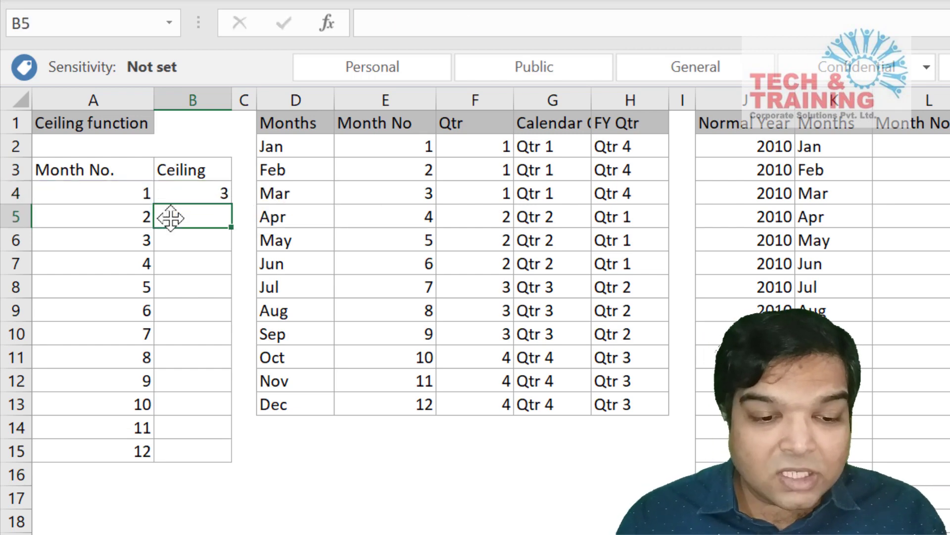
{"action": "left_click", "coordinate": [206, 192]}
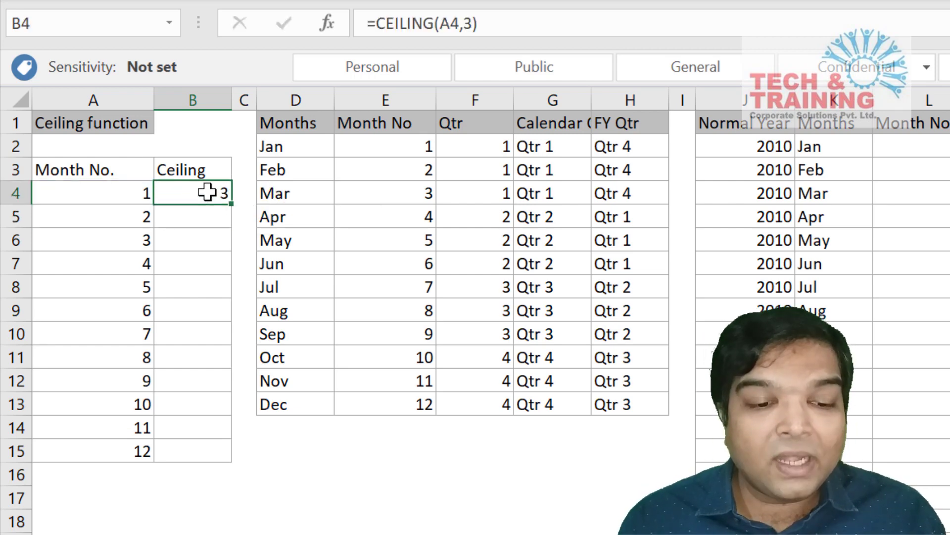
{"action": "double_click", "coordinate": [229, 208]}
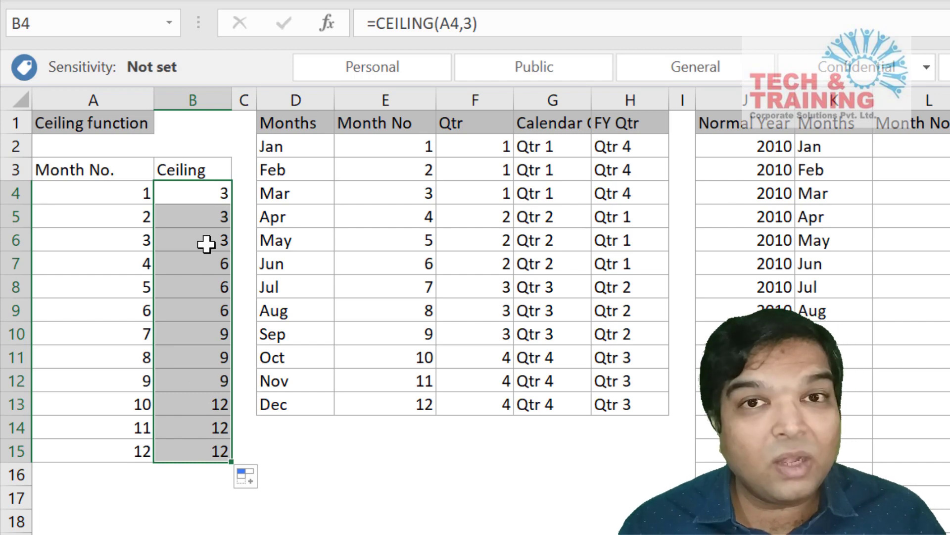
Step: Divide the Ceiling column's formula by 3, applying =CEILING(A4,3)/3 to all of B4:B15
{"action": "left_click", "coordinate": [516, 27]}
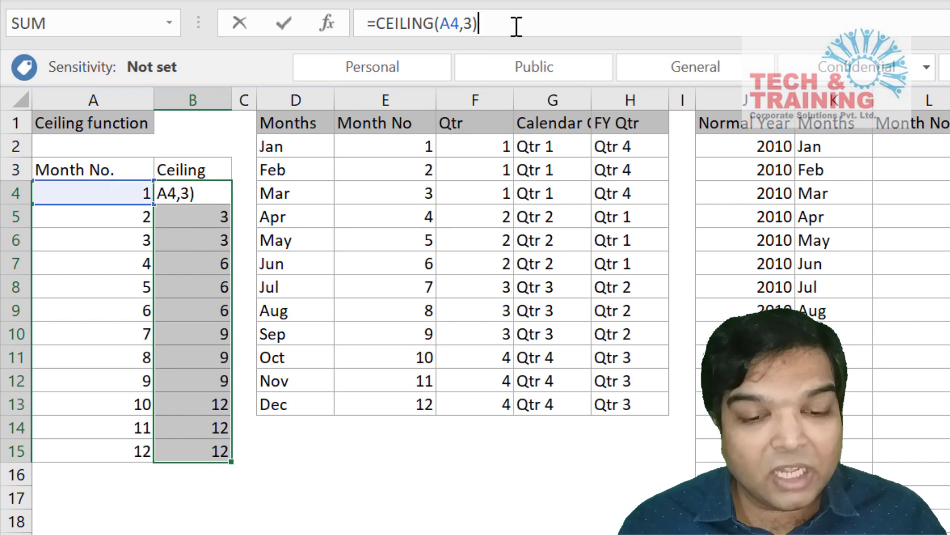
{"action": "type", "text": "/3"}
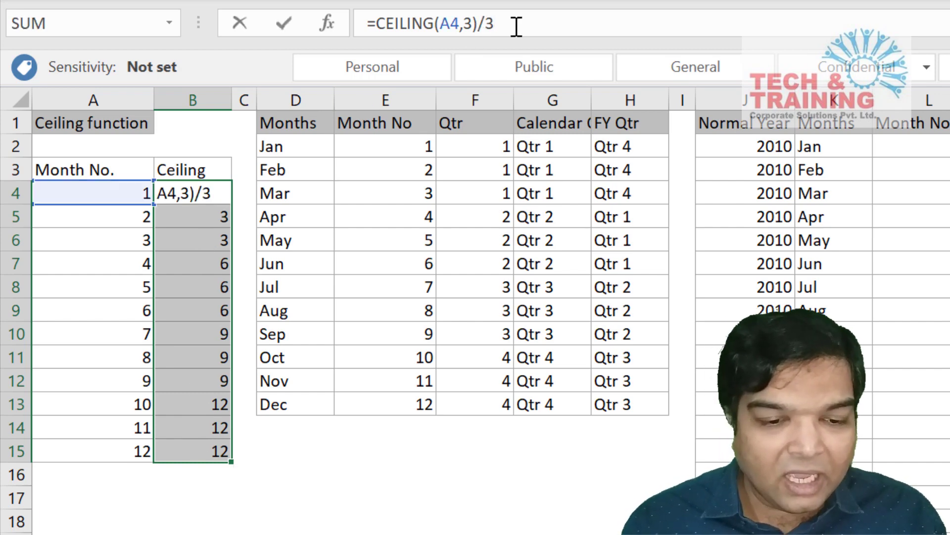
{"action": "key", "text": "ctrl+Return"}
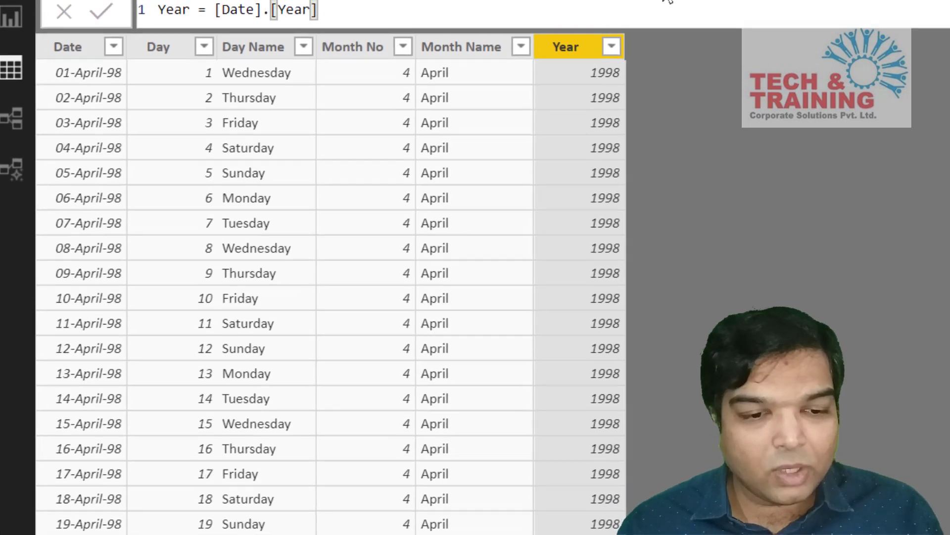
Step: Add a calculated column named Qtr No to the Date Table with the formula CEILING([Month No],3)/3
{"action": "left_click", "coordinate": [37, 0]}
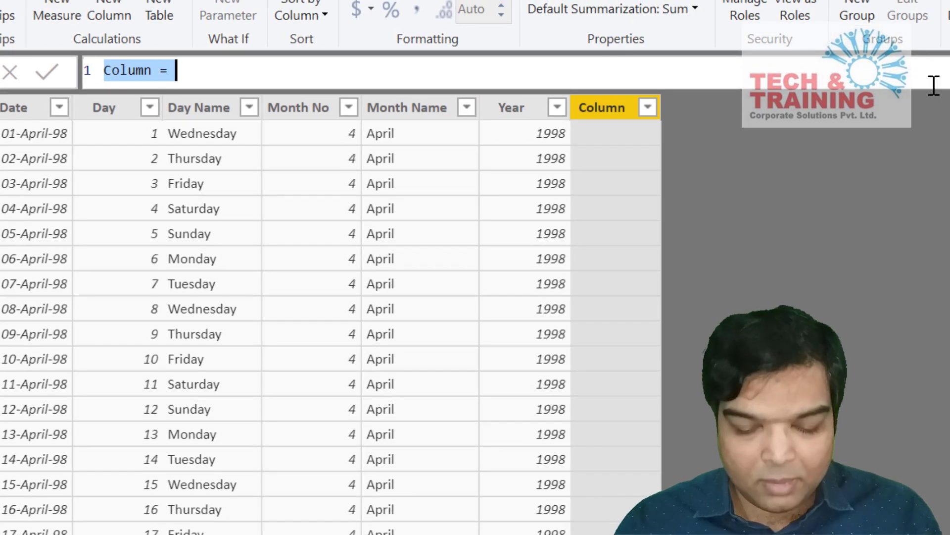
{"action": "type", "text": "Qtr No ="}
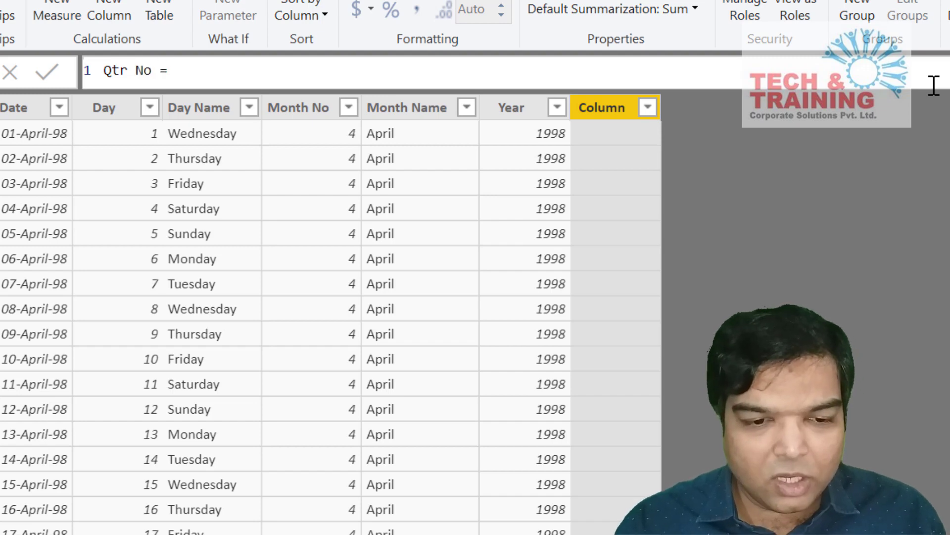
{"action": "type", "text": " CEILING("}
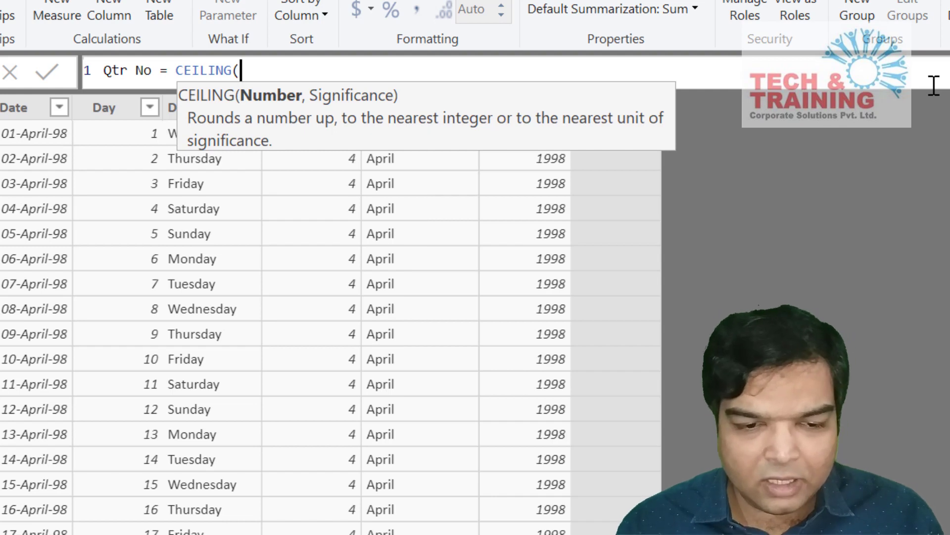
{"action": "type", "text": "[mo"}
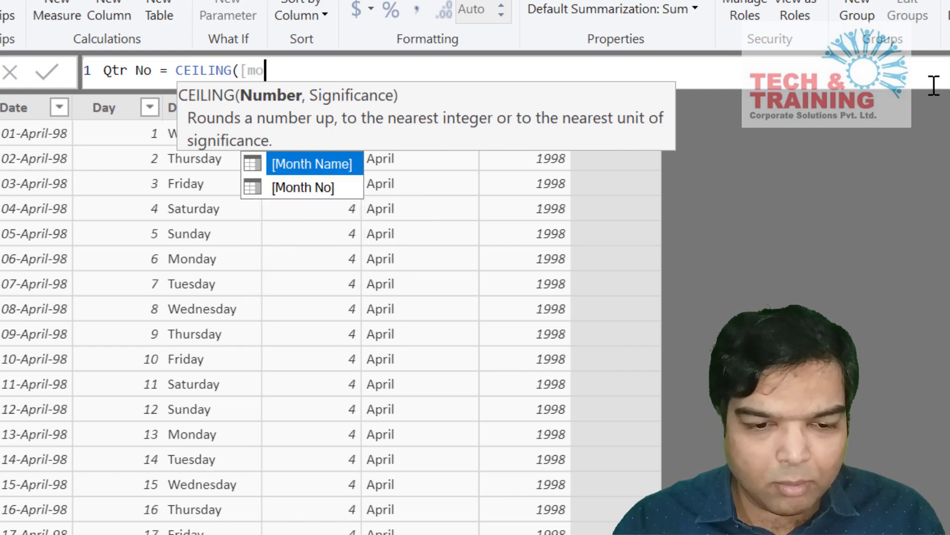
{"action": "key", "text": "Down"}
{"action": "key", "text": "Tab"}
{"action": "type", "text": ","}
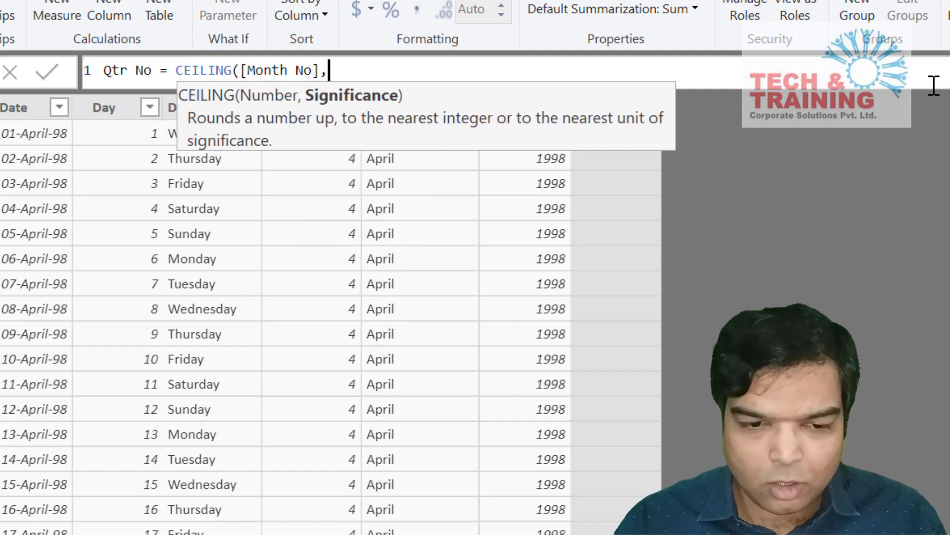
{"action": "type", "text": "3)/3"}
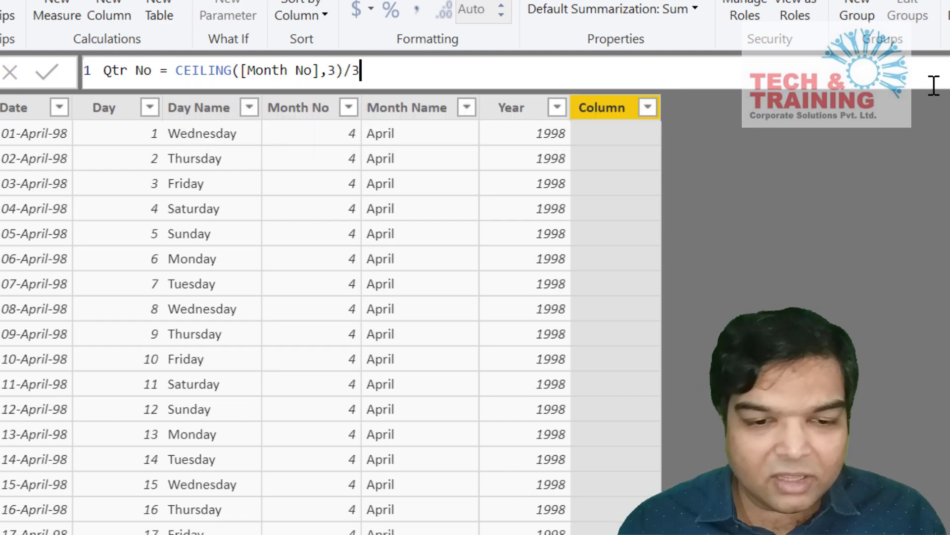
{"action": "key", "text": "Return"}
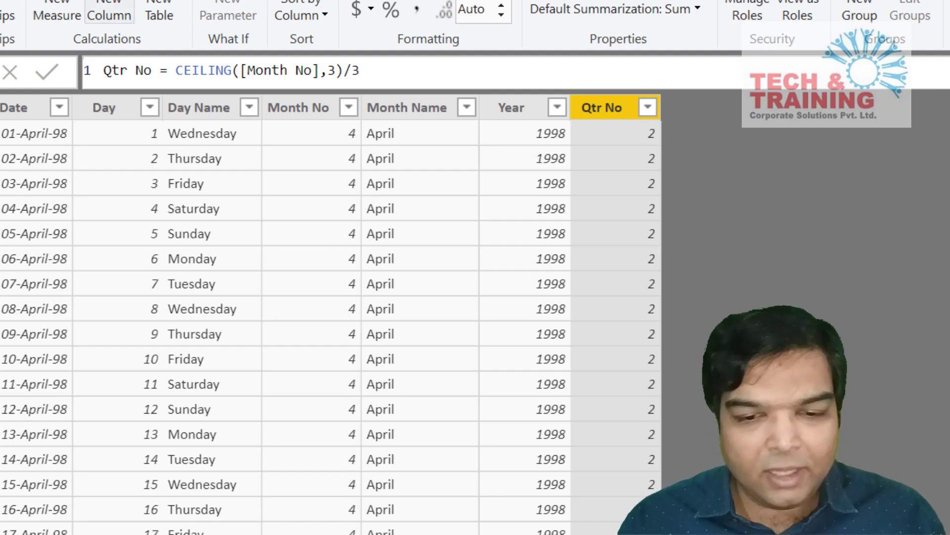
Step: Add a calculated column named Qtr to the Date Table that returns "Qtr "&[Qtr No]
{"action": "left_click", "coordinate": [109, 16]}
{"action": "type", "text": "Qtr = \"Q"}
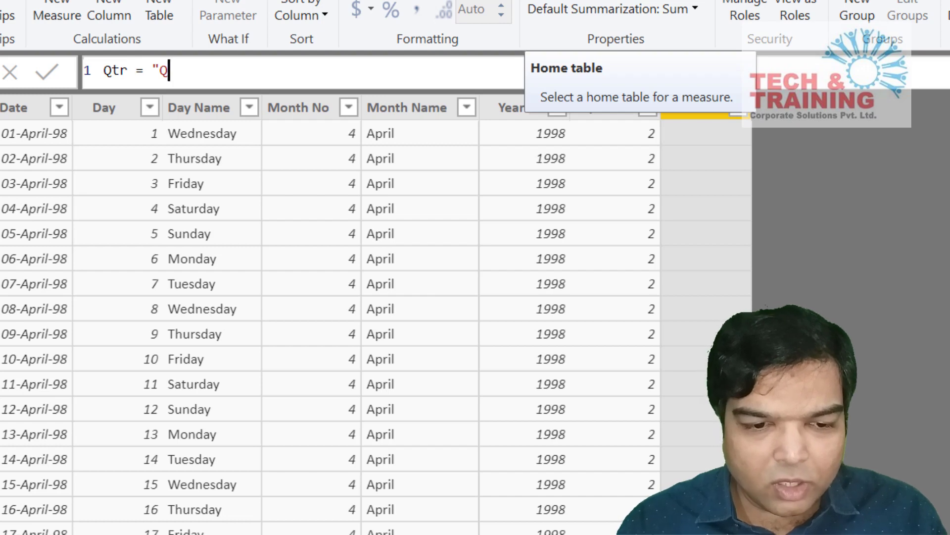
{"action": "type", "text": "tr \"&"}
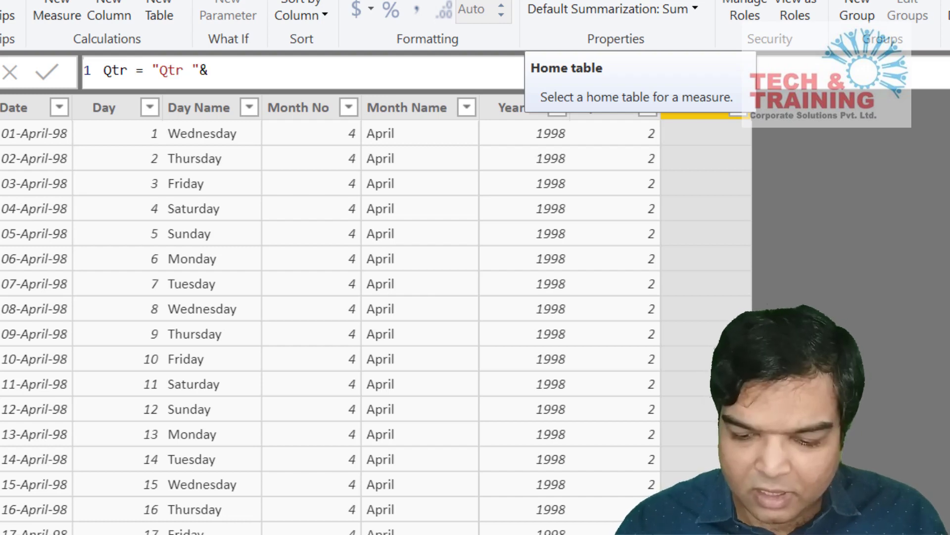
{"action": "type", "text": "[Qtr No]"}
{"action": "key", "text": "Return"}
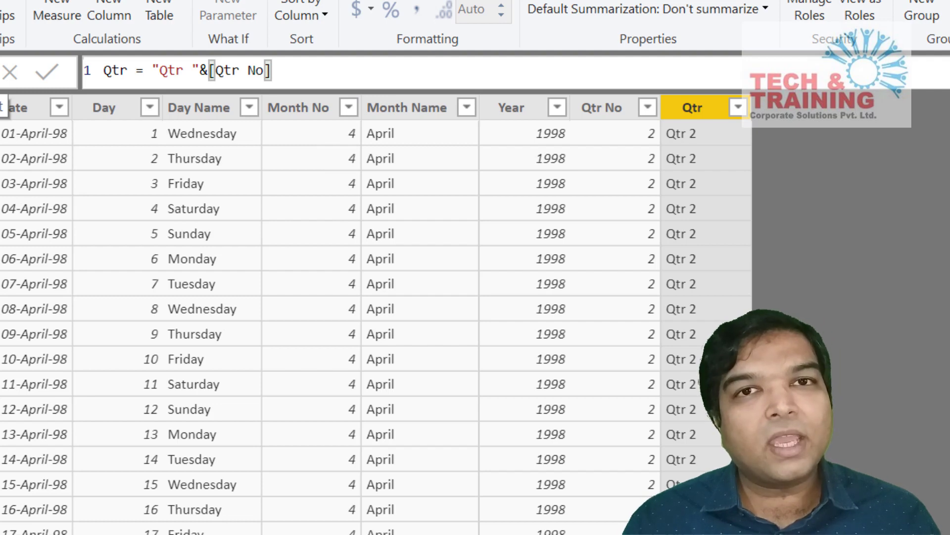
Step: Insert a matrix visual on the report's Page 1 and enlarge it to about half the canvas width
{"action": "left_click", "coordinate": [3, 99]}
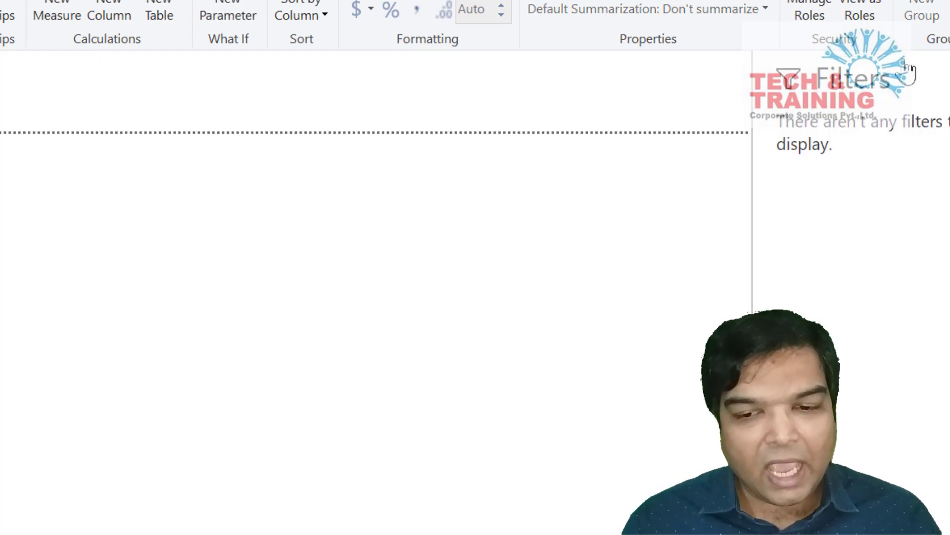
{"action": "left_click", "coordinate": [817, 79]}
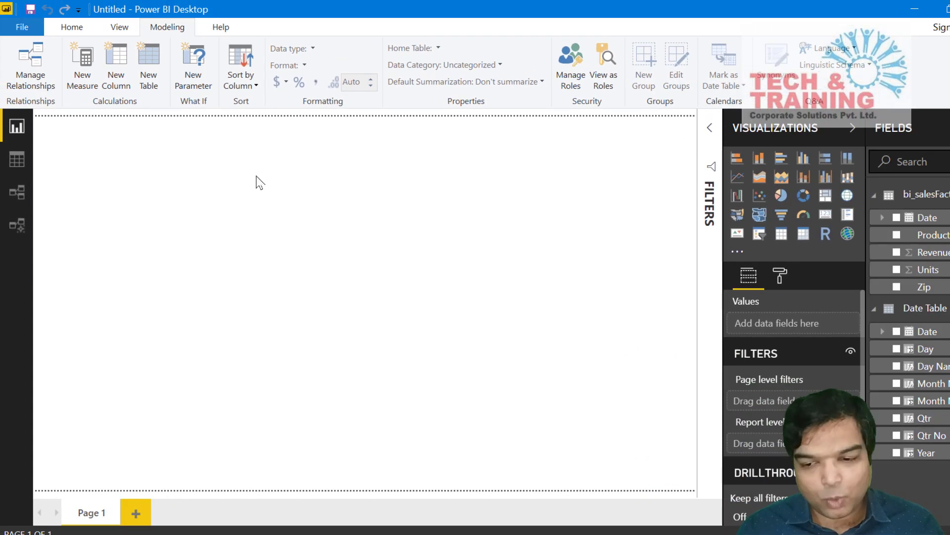
{"action": "left_click", "coordinate": [804, 234]}
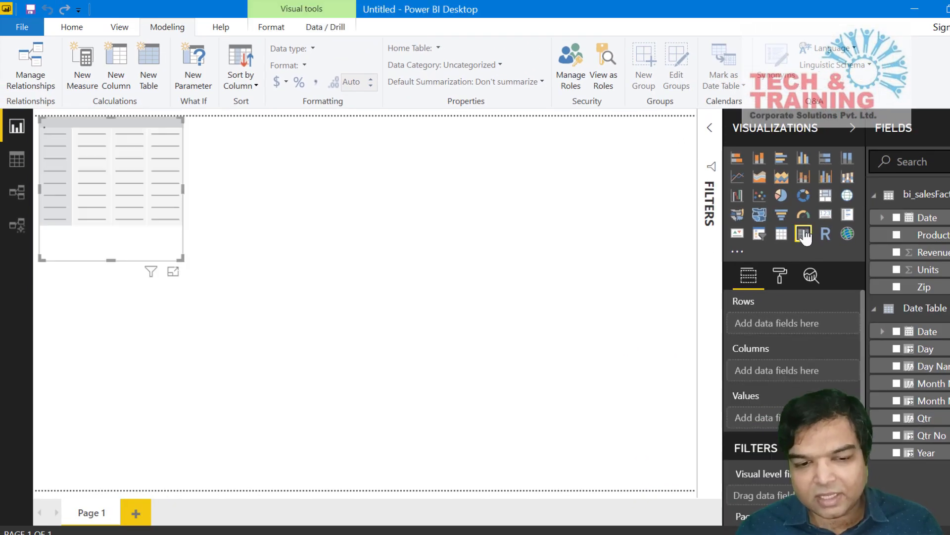
{"action": "left_click_drag", "start_coordinate": [181, 258], "coordinate": [364, 304]}
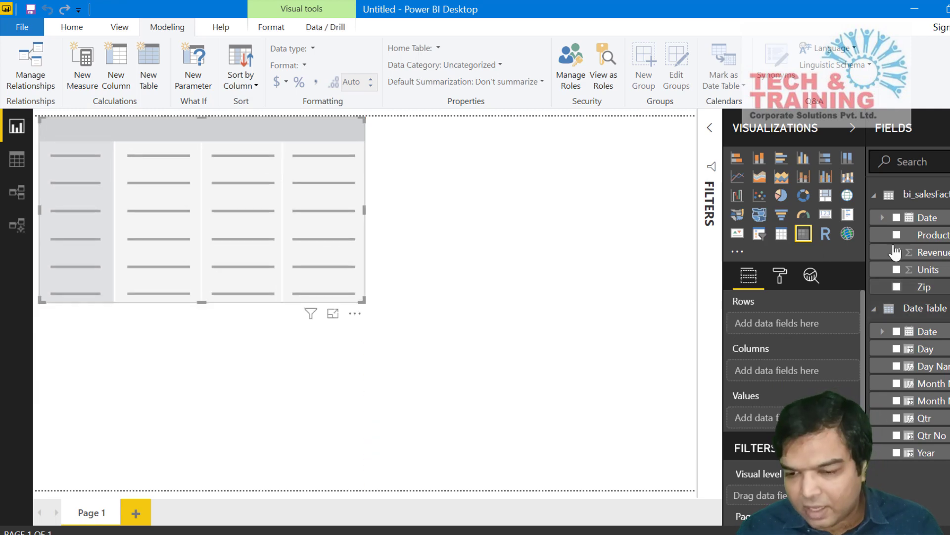
Step: Assign the Date Table's Year to the matrix rows, Qtr to its columns and the bi_salesFact Revenue to its values
{"action": "left_click_drag", "start_coordinate": [927, 453], "coordinate": [795, 335]}
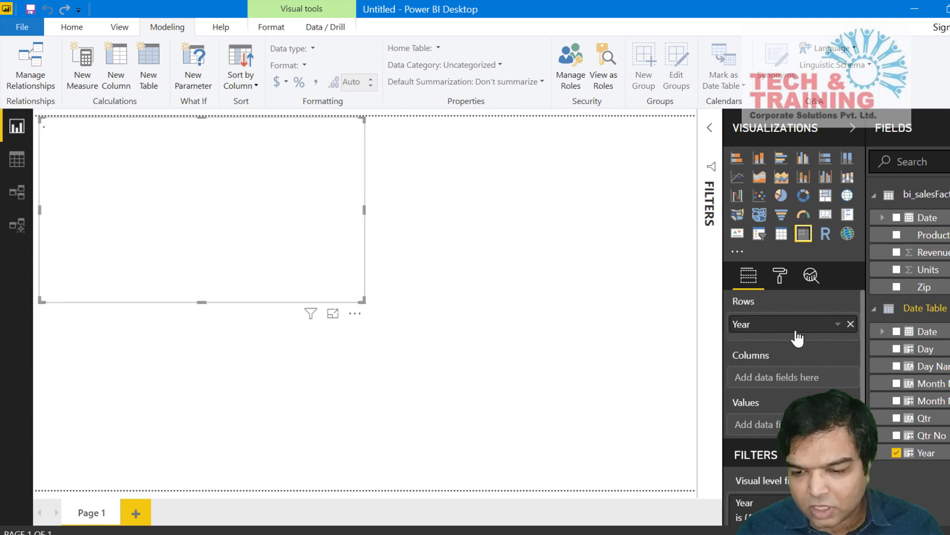
{"action": "left_click_drag", "start_coordinate": [934, 418], "coordinate": [799, 378]}
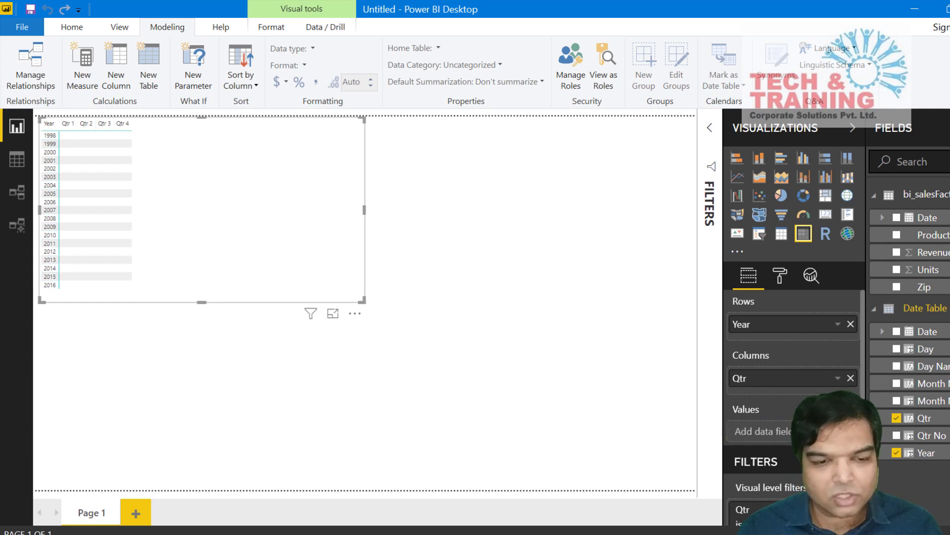
{"action": "left_click_drag", "start_coordinate": [802, 431], "coordinate": [762, 431]}
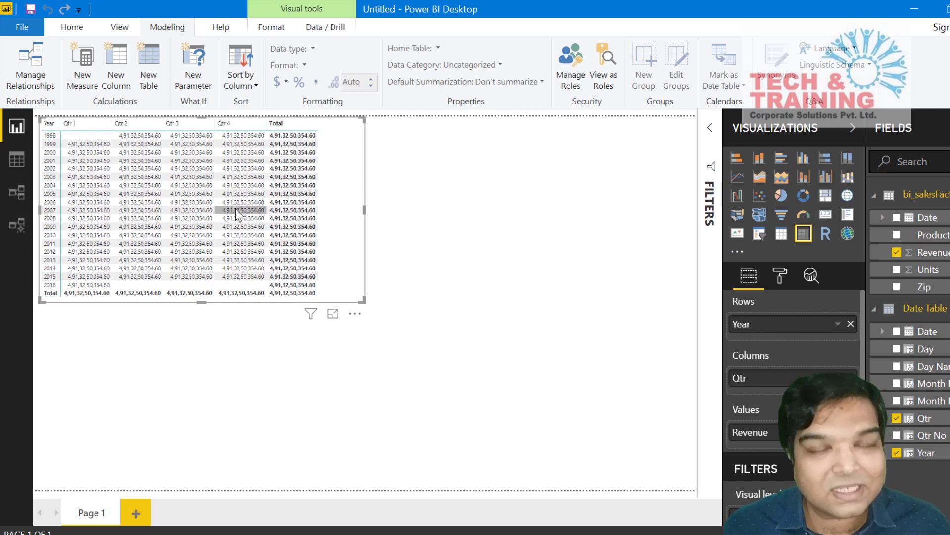
Step: Create a relationship in the data model between the Date field of bi_salesFact and the Date field of Date Table
{"action": "left_click", "coordinate": [11, 188]}
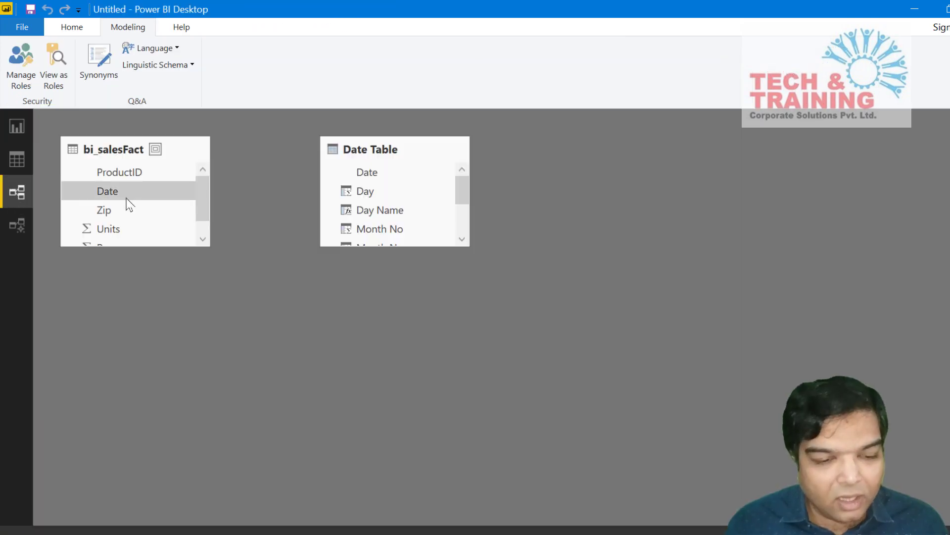
{"action": "left_click", "coordinate": [118, 196]}
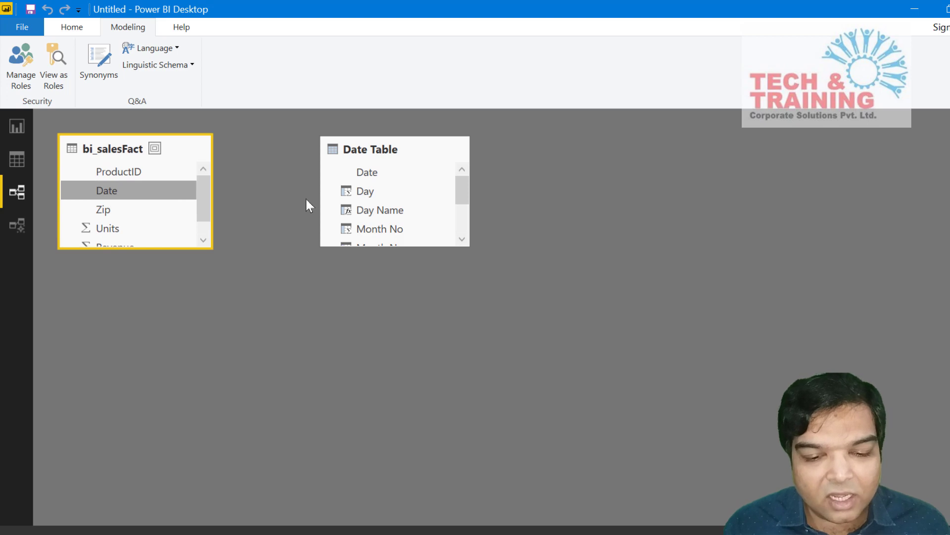
{"action": "mouse_move", "coordinate": [380, 174]}
{"action": "left_mouse_down"}
{"action": "mouse_move", "coordinate": [111, 196]}
{"action": "mouse_move", "coordinate": [384, 179]}
{"action": "mouse_move", "coordinate": [384, 171]}
{"action": "left_mouse_up"}
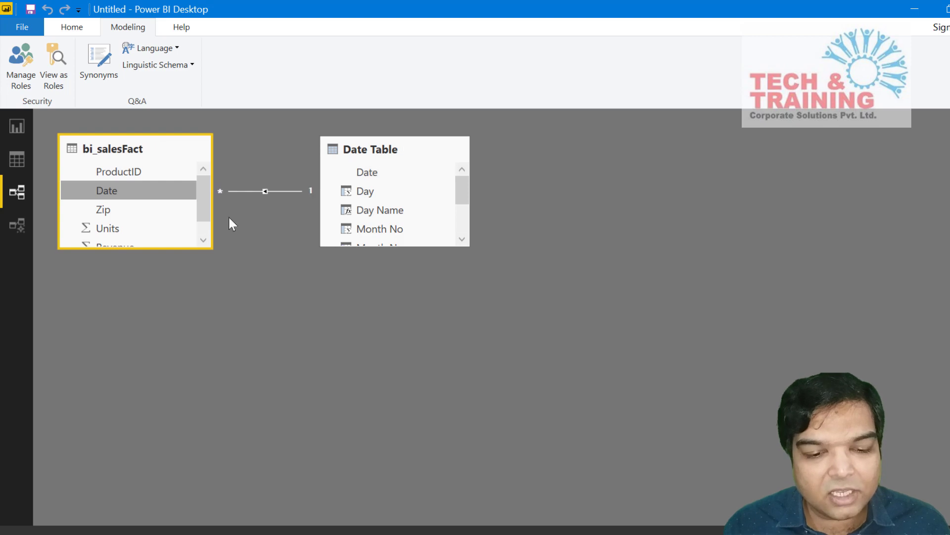
{"action": "left_click", "coordinate": [293, 195]}
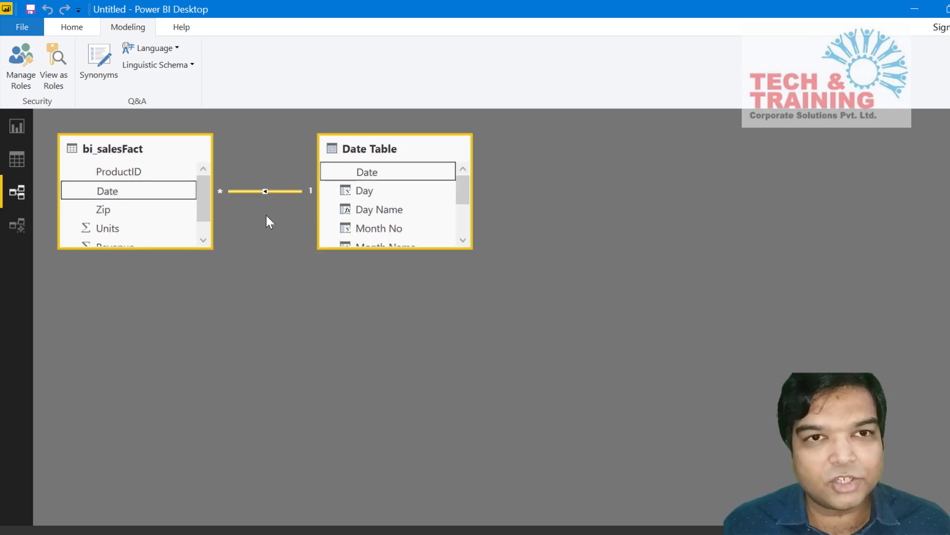
Step: Return to the report page and turn off the row subtotals of the Year by Qtr matrix
{"action": "left_click", "coordinate": [17, 128]}
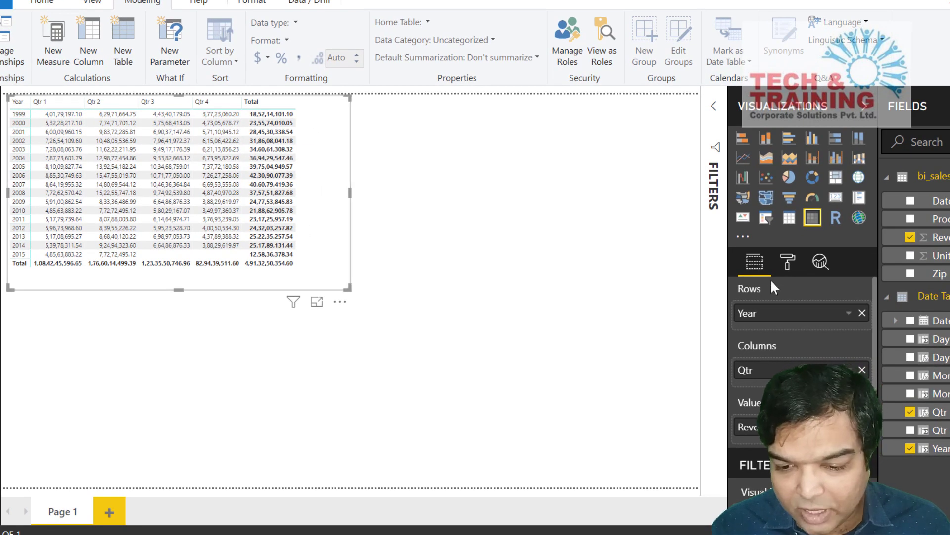
{"action": "left_click", "coordinate": [795, 259]}
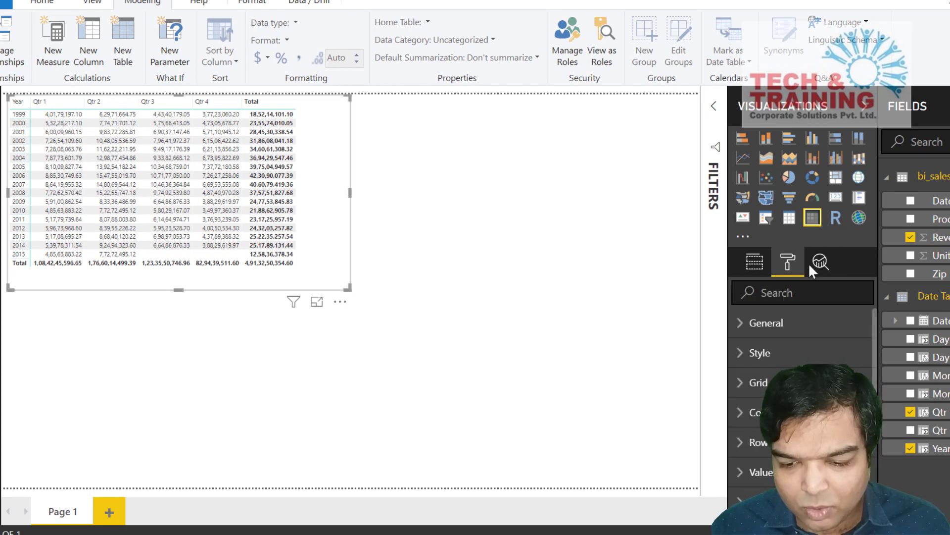
{"action": "left_click", "coordinate": [773, 502]}
{"action": "scroll", "coordinate": [775, 512], "scroll_direction": "down", "scroll_amount": 3}
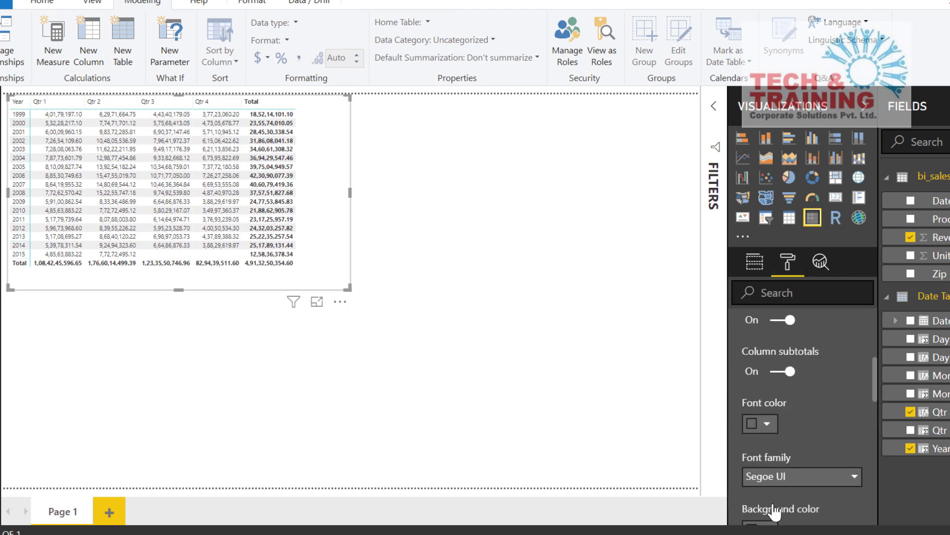
{"action": "scroll", "coordinate": [777, 470], "scroll_direction": "up", "scroll_amount": 2}
{"action": "left_click", "coordinate": [785, 371]}
{"action": "left_click", "coordinate": [760, 331]}
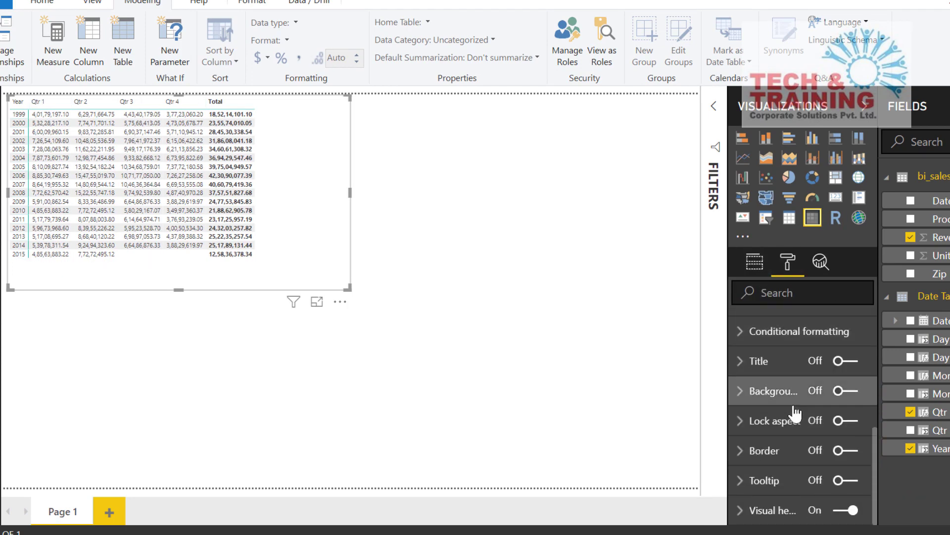
Step: Increase the text size of the matrix's values to 11
{"action": "scroll", "coordinate": [792, 406], "scroll_direction": "up", "scroll_amount": 3}
{"action": "left_click", "coordinate": [789, 402]}
{"action": "scroll", "coordinate": [789, 446], "scroll_direction": "down", "scroll_amount": 5}
{"action": "left_click", "coordinate": [788, 471]}
{"action": "left_click", "coordinate": [788, 472]}
{"action": "scroll", "coordinate": [803, 367], "scroll_direction": "up", "scroll_amount": 4}
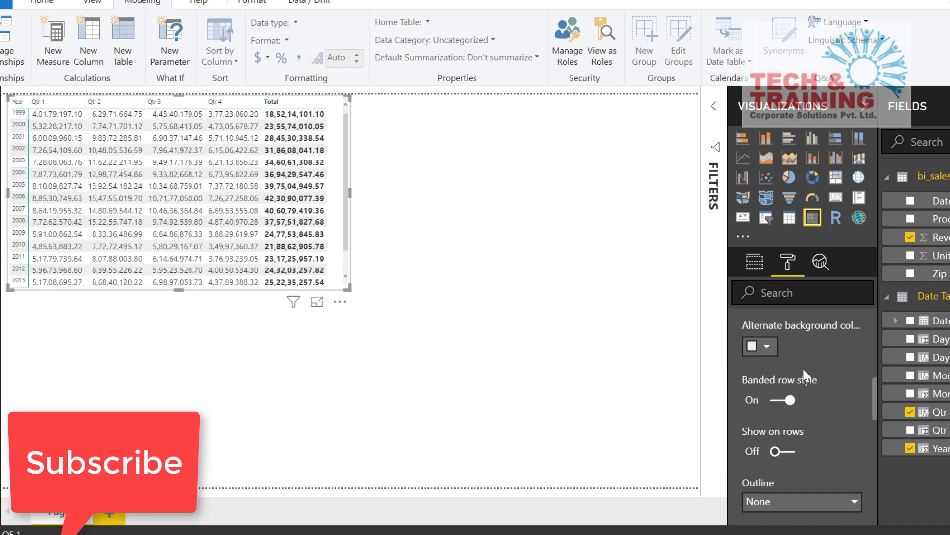
Step: Increase the text size of the matrix's column headers to 11
{"action": "scroll", "coordinate": [803, 366], "scroll_direction": "up", "scroll_amount": 3}
{"action": "left_click", "coordinate": [796, 407]}
{"action": "left_click", "coordinate": [787, 394]}
{"action": "left_click", "coordinate": [787, 394]}
{"action": "left_click", "coordinate": [787, 393]}
{"action": "scroll", "coordinate": [793, 402], "scroll_direction": "down", "scroll_amount": 5}
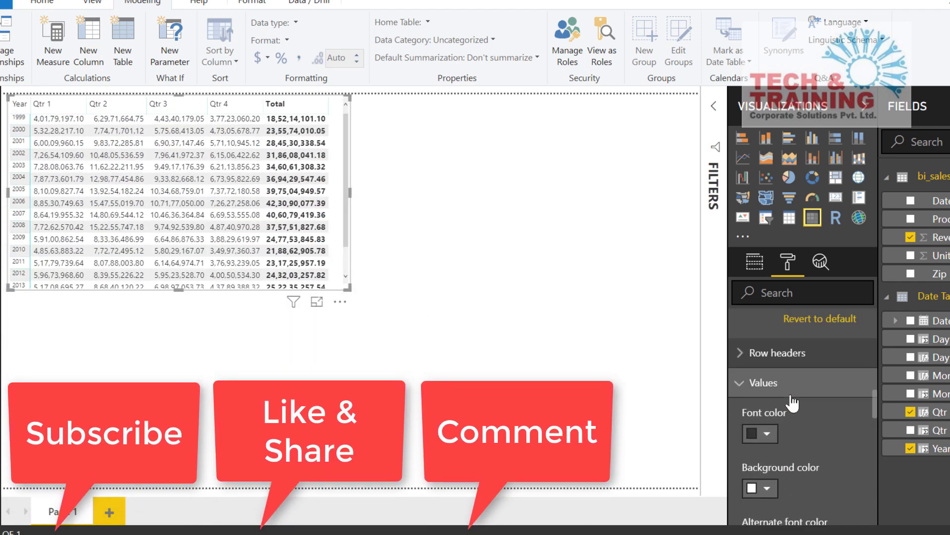
Step: Set the matrix's row header text size to 11 and stretch the visual taller so all year rows fit
{"action": "scroll", "coordinate": [793, 402], "scroll_direction": "down", "scroll_amount": 3}
{"action": "left_click", "coordinate": [788, 477]}
{"action": "left_click_drag", "start_coordinate": [350, 288], "coordinate": [345, 336]}
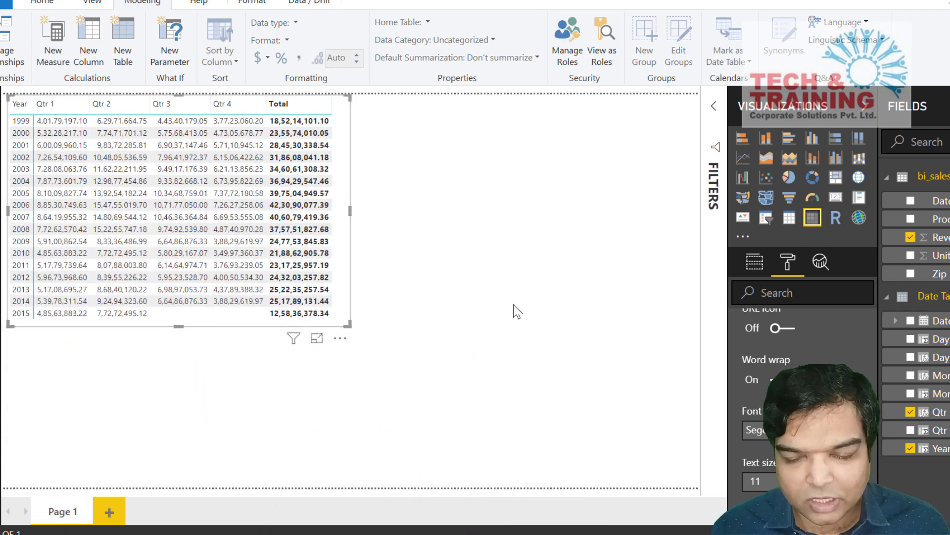
Step: Insert a separate table visual and place it beside the matrix in the empty half of the canvas
{"action": "left_click", "coordinate": [422, 161]}
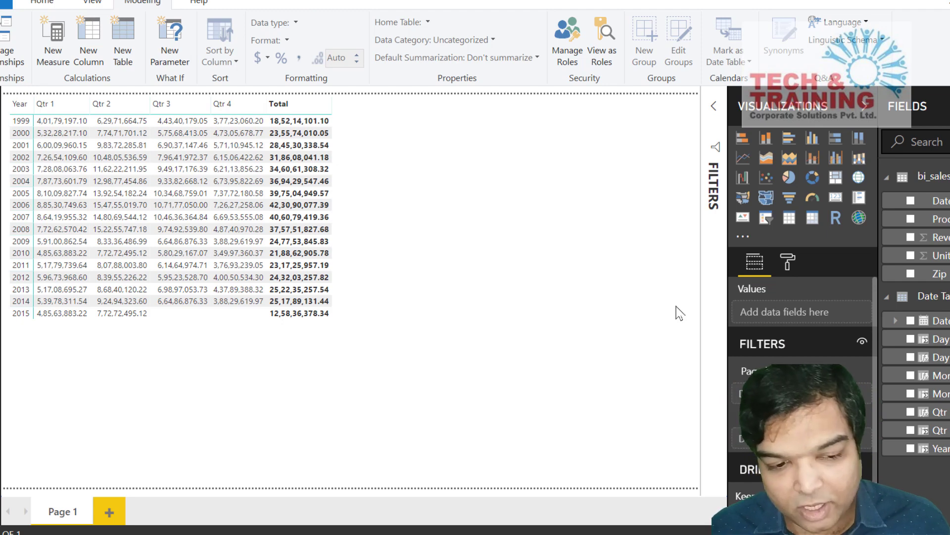
{"action": "left_click", "coordinate": [792, 218]}
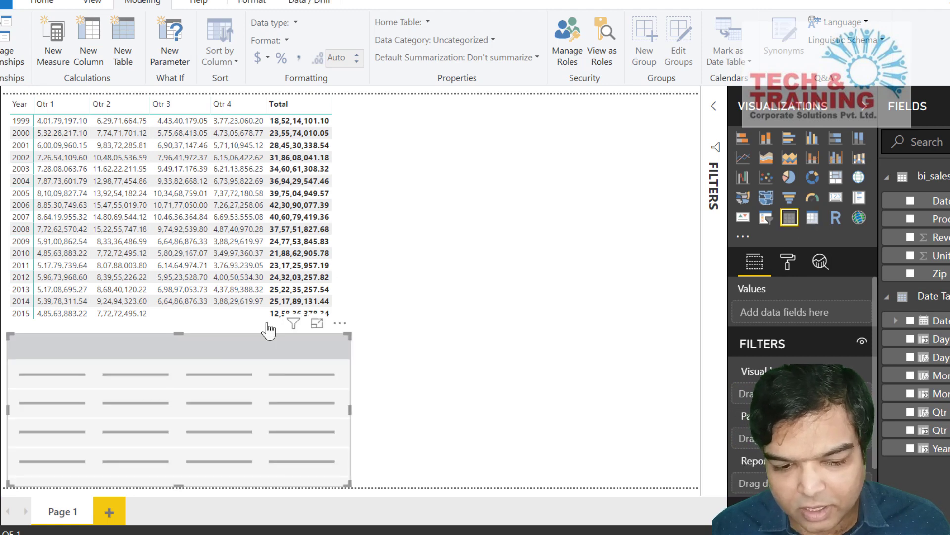
{"action": "left_click_drag", "start_coordinate": [222, 331], "coordinate": [569, 96]}
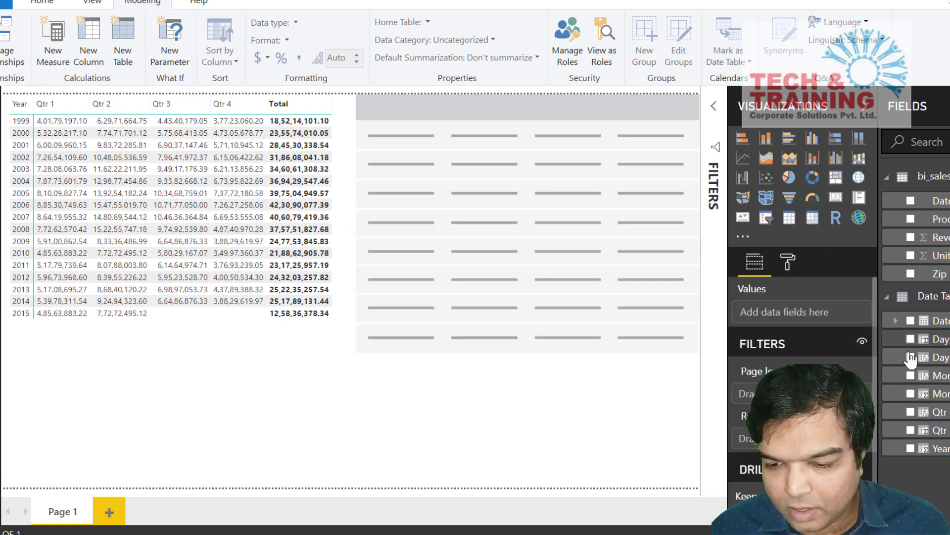
Step: Add Year, Qtr, Month Name and Revenue to the new table visual
{"action": "left_click", "coordinate": [911, 448]}
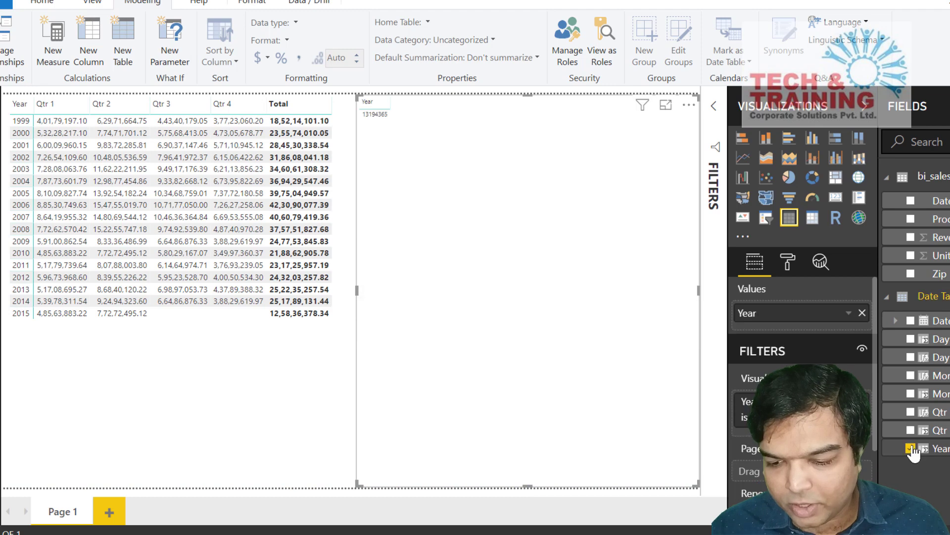
{"action": "left_click", "coordinate": [911, 411]}
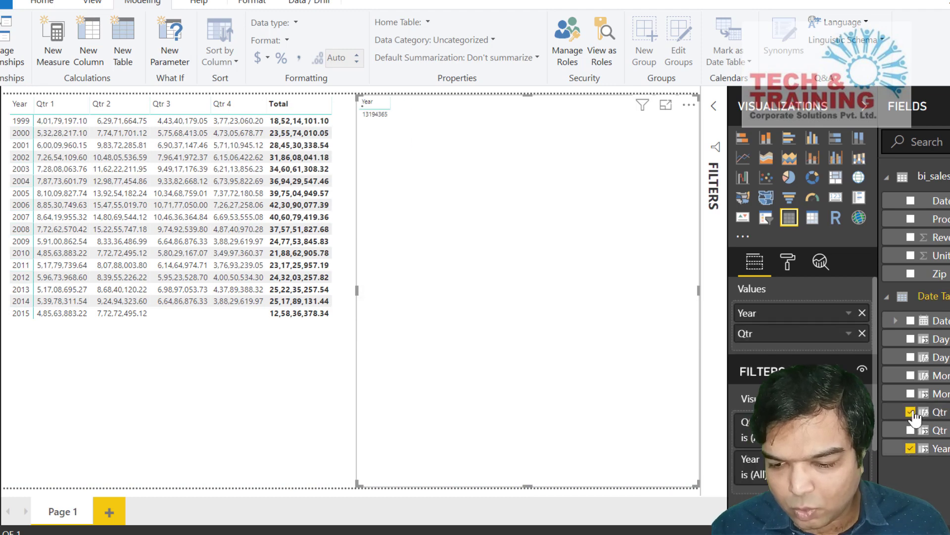
{"action": "left_click", "coordinate": [911, 376]}
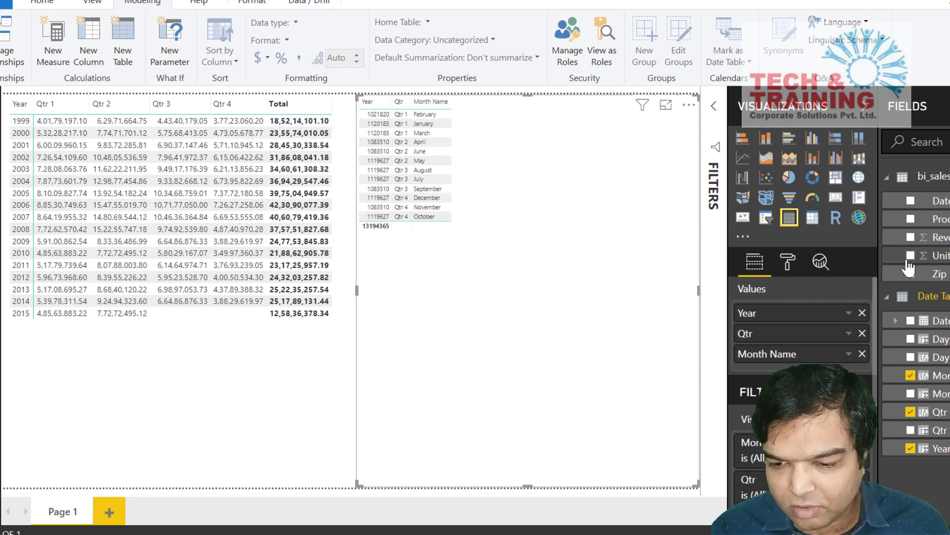
{"action": "left_click", "coordinate": [911, 238]}
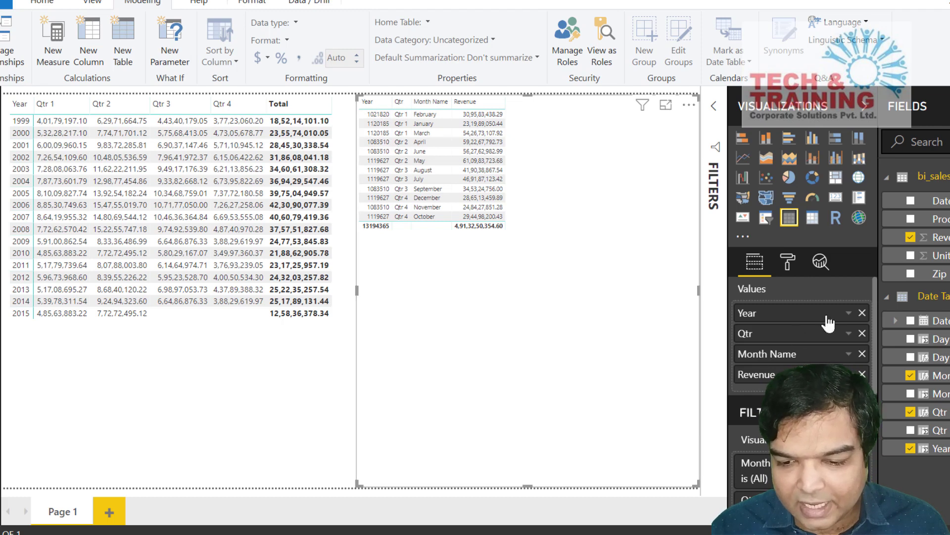
Step: Set Year in the table visual to Don't summarize and copy the matrix's formatting onto that table with Format Painter
{"action": "left_click", "coordinate": [850, 315]}
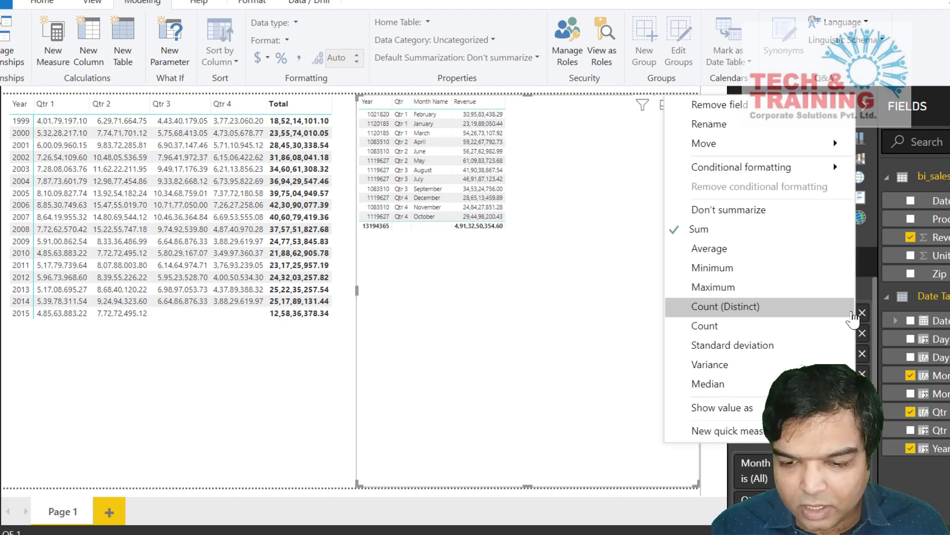
{"action": "left_click", "coordinate": [726, 210]}
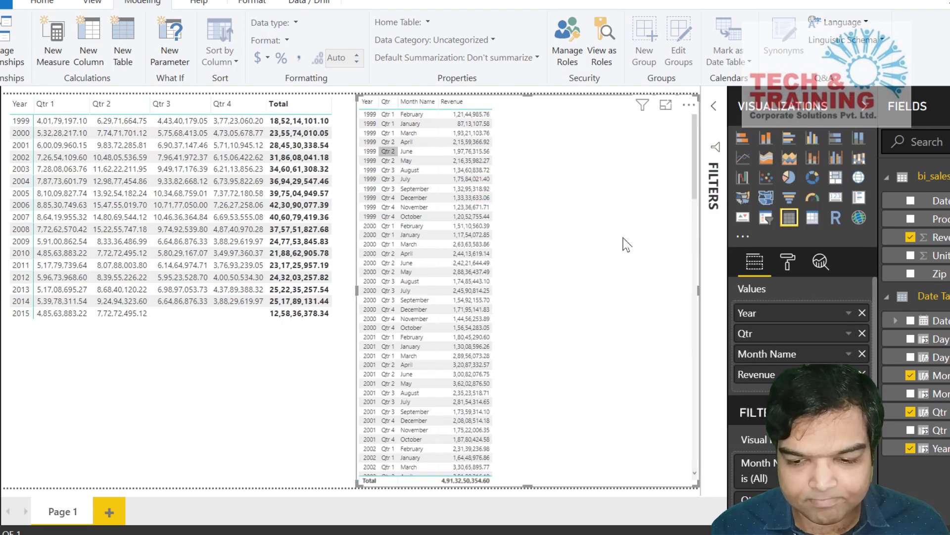
{"action": "left_click", "coordinate": [213, 325]}
{"action": "left_click", "coordinate": [43, 3]}
{"action": "left_click", "coordinate": [41, 56]}
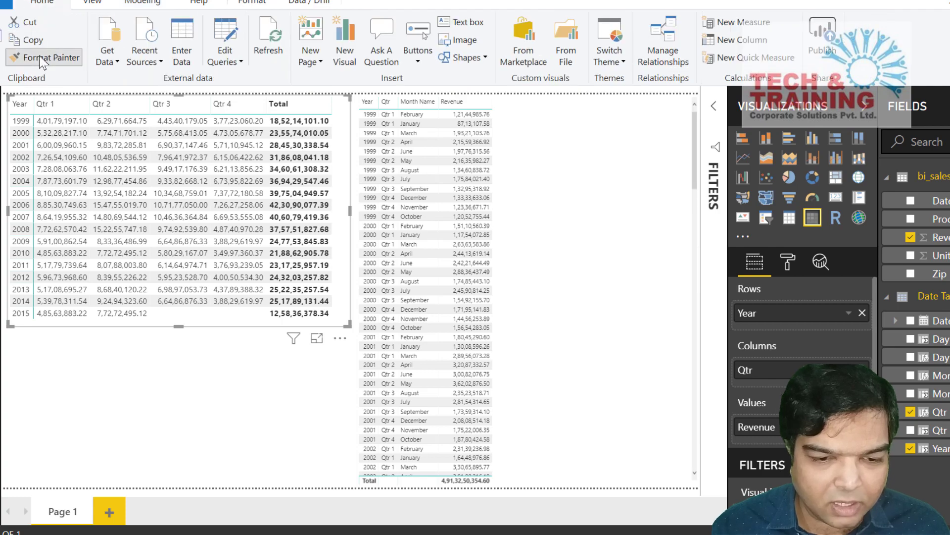
{"action": "left_click", "coordinate": [578, 197]}
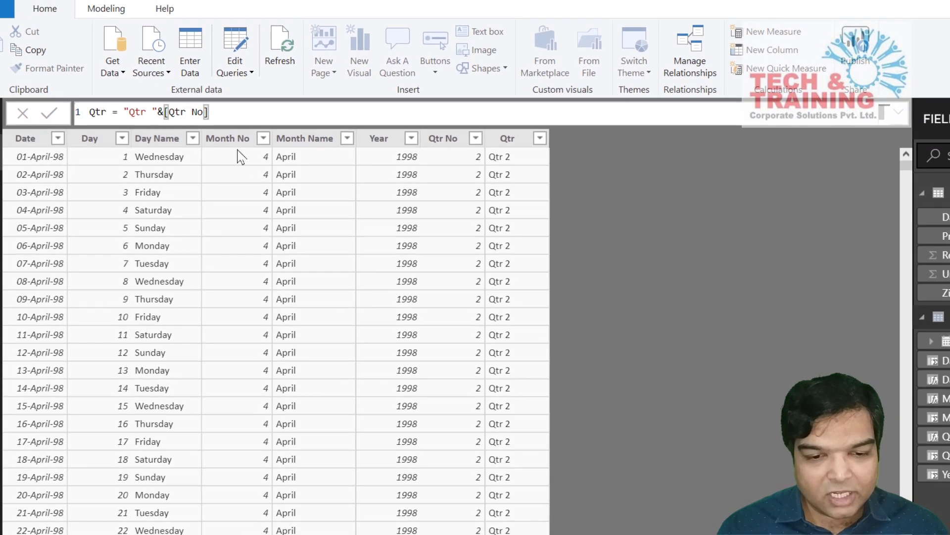
Step: Sort the date table's Month Name column by Month No and check the month order in the report's table visual
{"action": "left_click", "coordinate": [313, 149]}
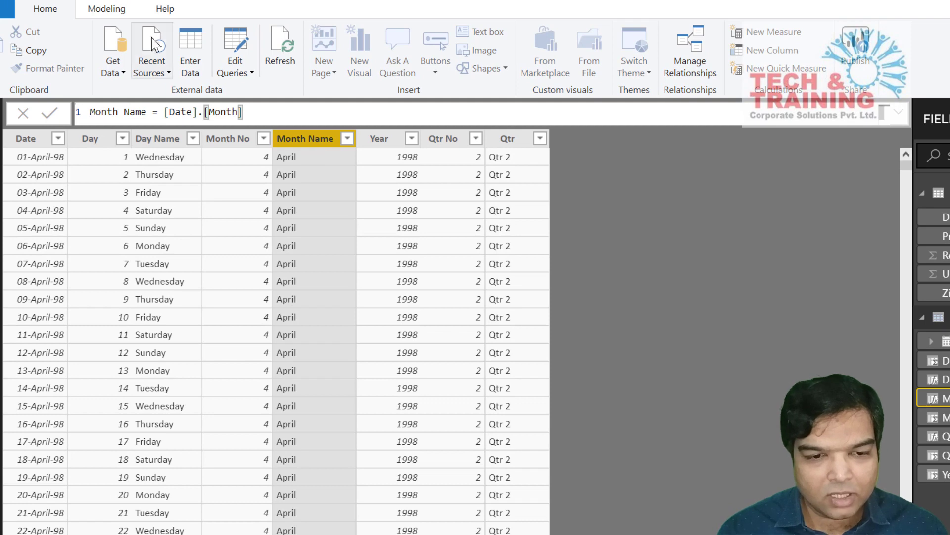
{"action": "left_click", "coordinate": [111, 15]}
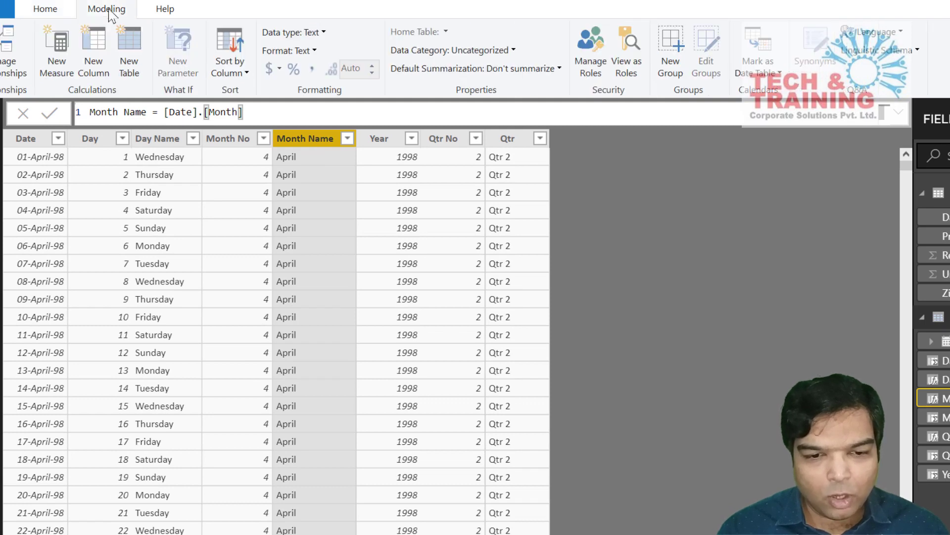
{"action": "left_click", "coordinate": [230, 65]}
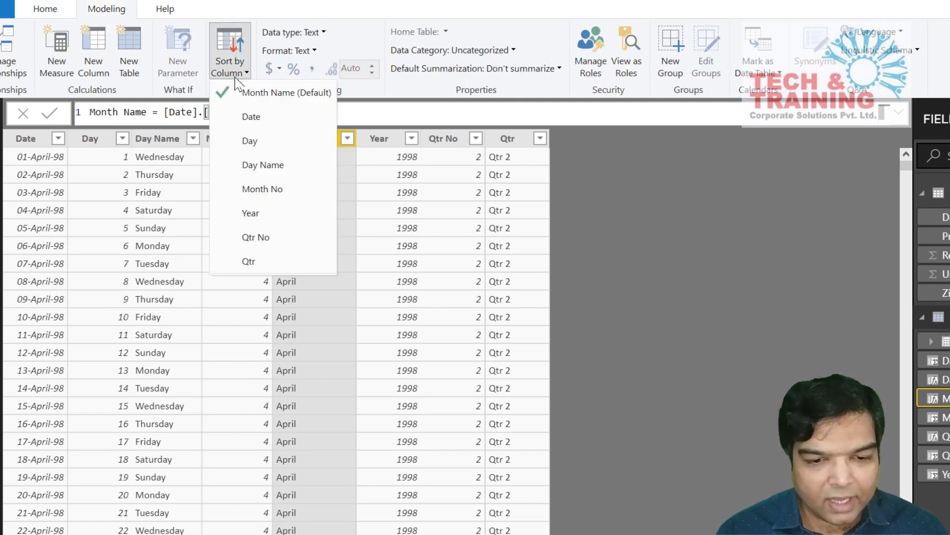
{"action": "left_click", "coordinate": [263, 191]}
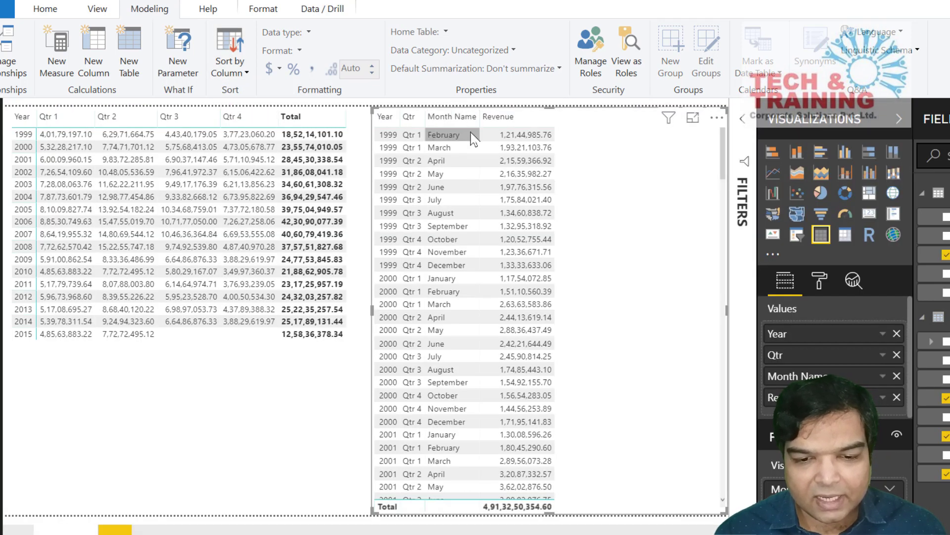
{"action": "scroll", "coordinate": [471, 149], "scroll_direction": "up", "scroll_amount": 1}
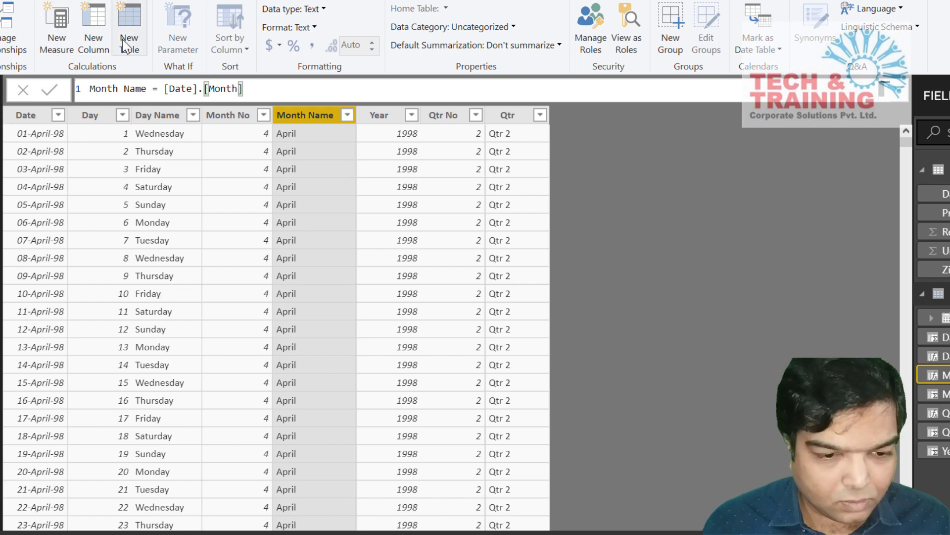
Step: Switch to the Fiscal year Logic.xlsx workbook in Excel and examine how month numbers and calendar quarters map to FY quarters
{"action": "left_click", "coordinate": [93, 25]}
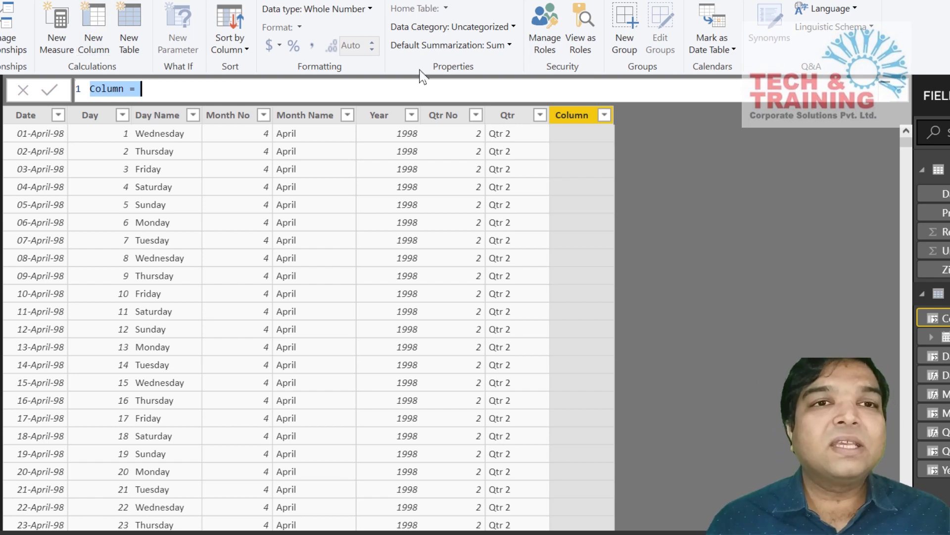
{"action": "key", "text": "Escape"}
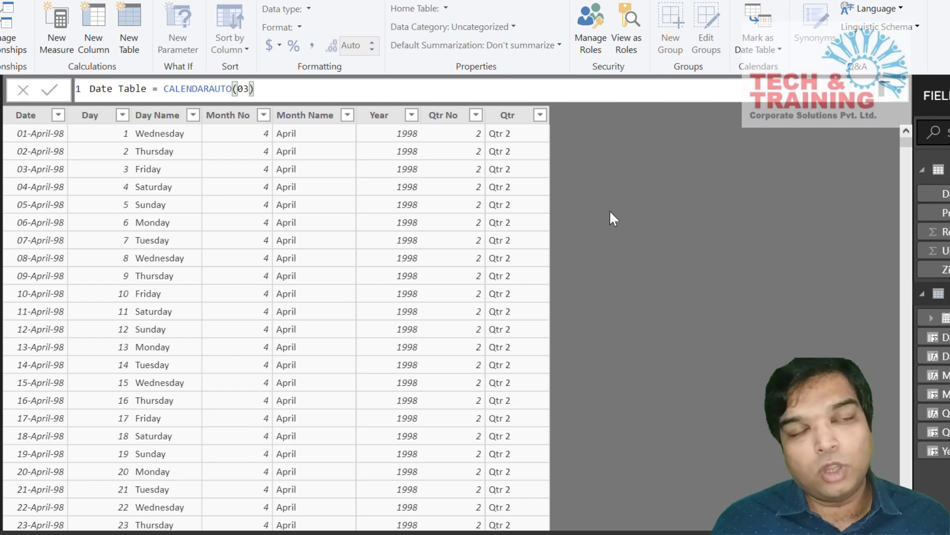
{"action": "mouse_move", "coordinate": [296, 527]}
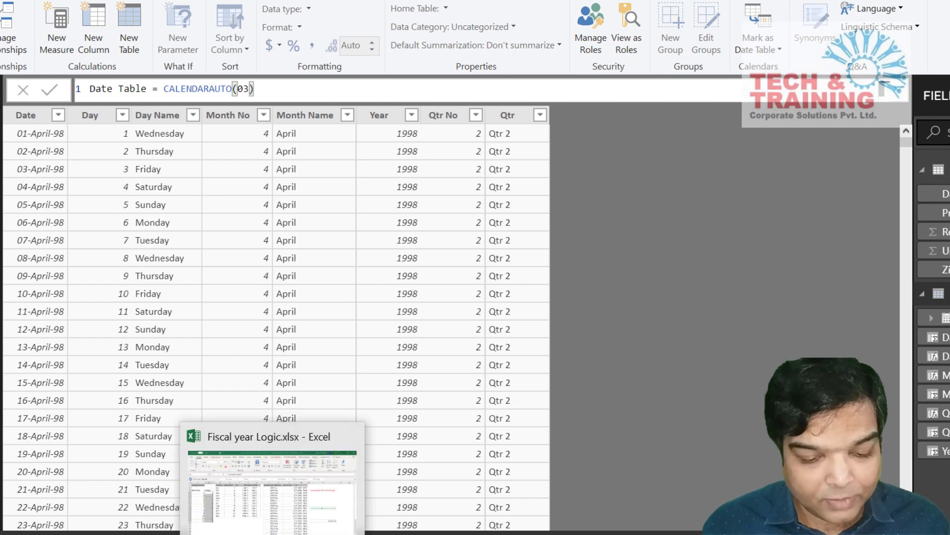
{"action": "left_click", "coordinate": [277, 475]}
{"action": "left_click", "coordinate": [235, 258]}
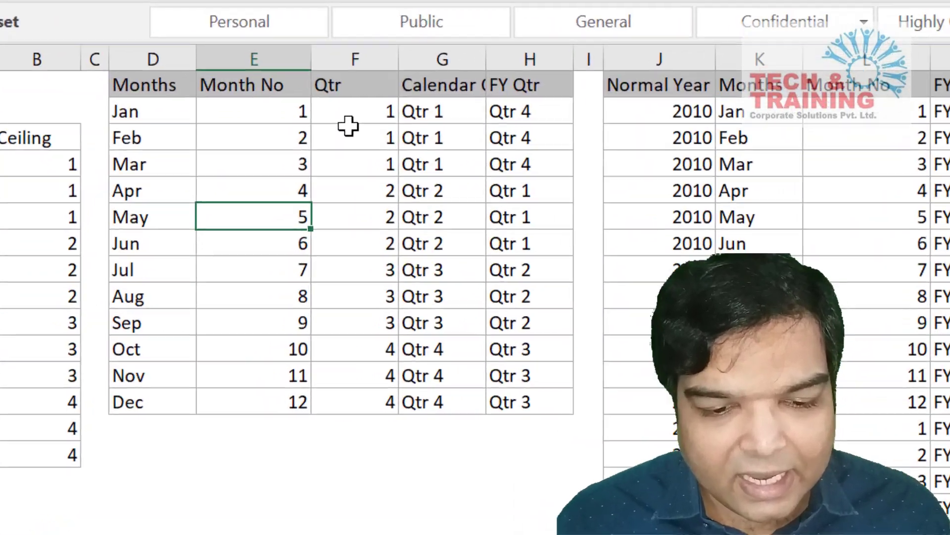
{"action": "left_click_drag", "start_coordinate": [245, 198], "coordinate": [241, 229]}
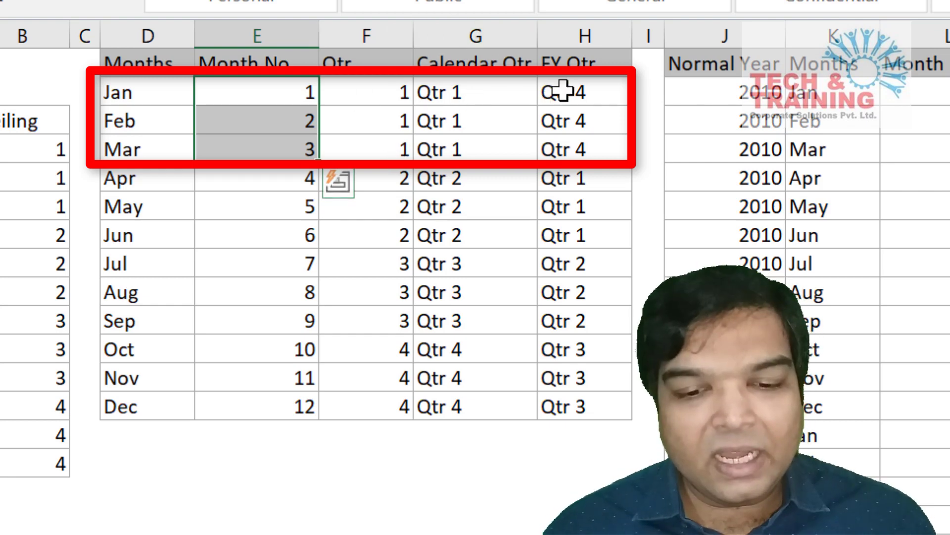
{"action": "left_click_drag", "start_coordinate": [573, 91], "coordinate": [576, 171]}
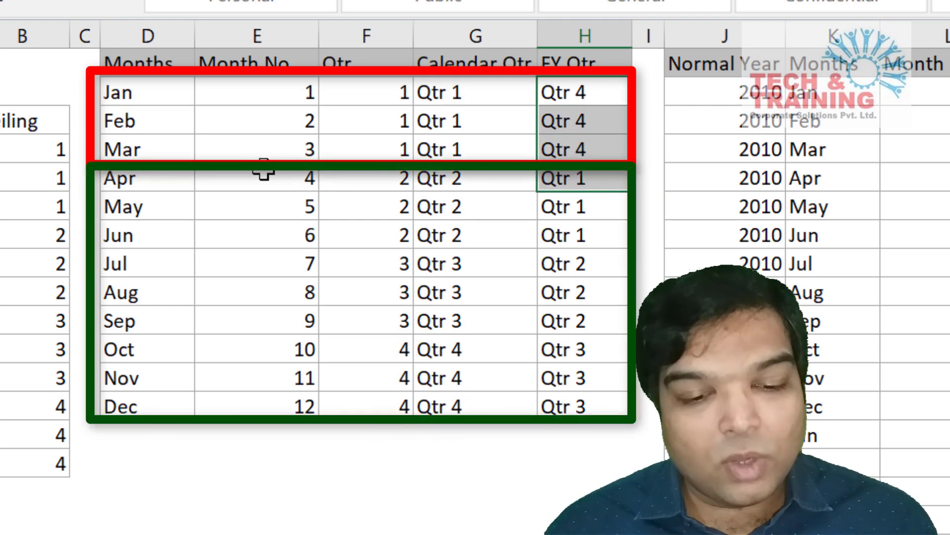
{"action": "left_click_drag", "start_coordinate": [265, 181], "coordinate": [267, 241]}
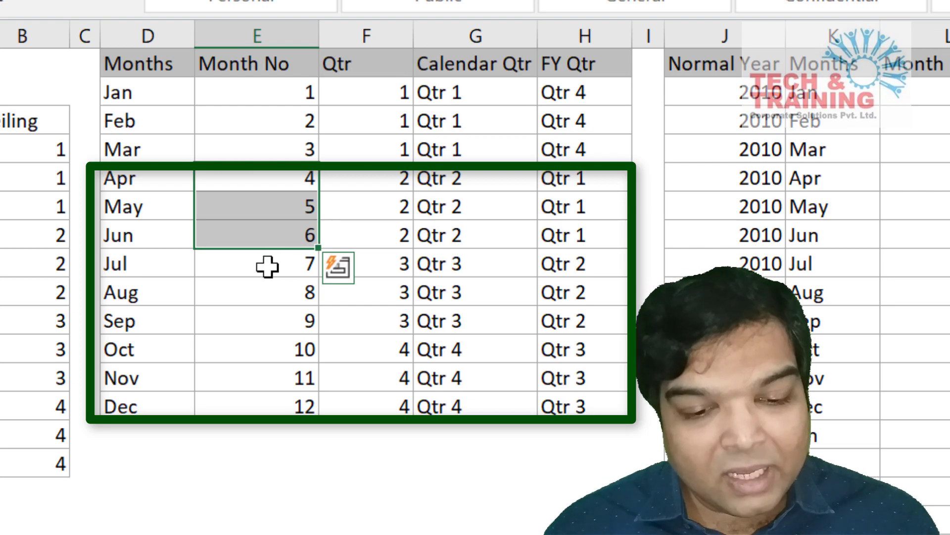
{"action": "left_click_drag", "start_coordinate": [265, 263], "coordinate": [265, 318]}
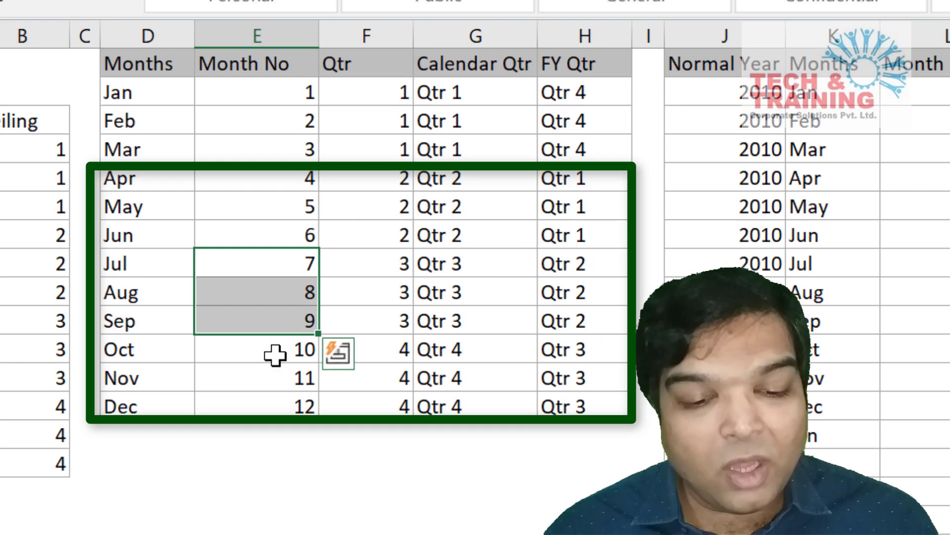
{"action": "left_click_drag", "start_coordinate": [276, 355], "coordinate": [271, 405]}
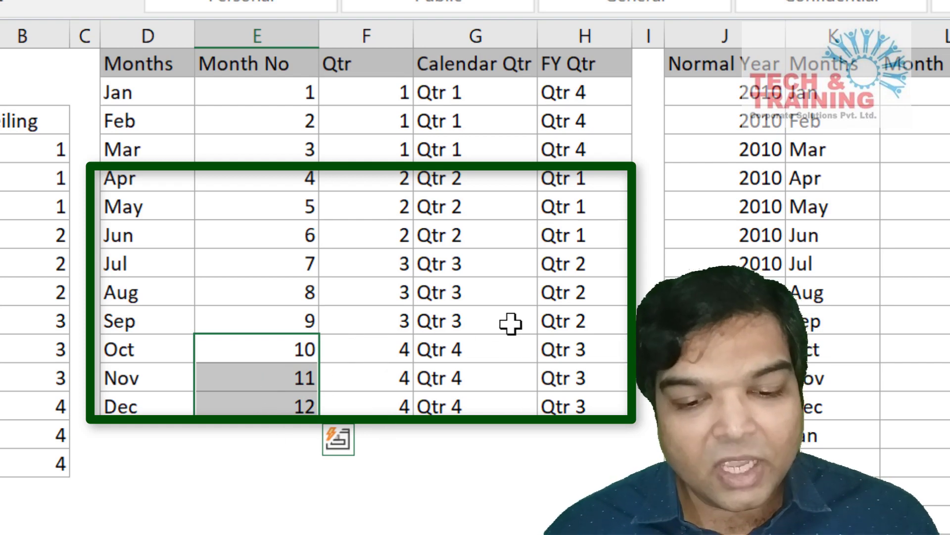
{"action": "left_click_drag", "start_coordinate": [600, 356], "coordinate": [597, 407]}
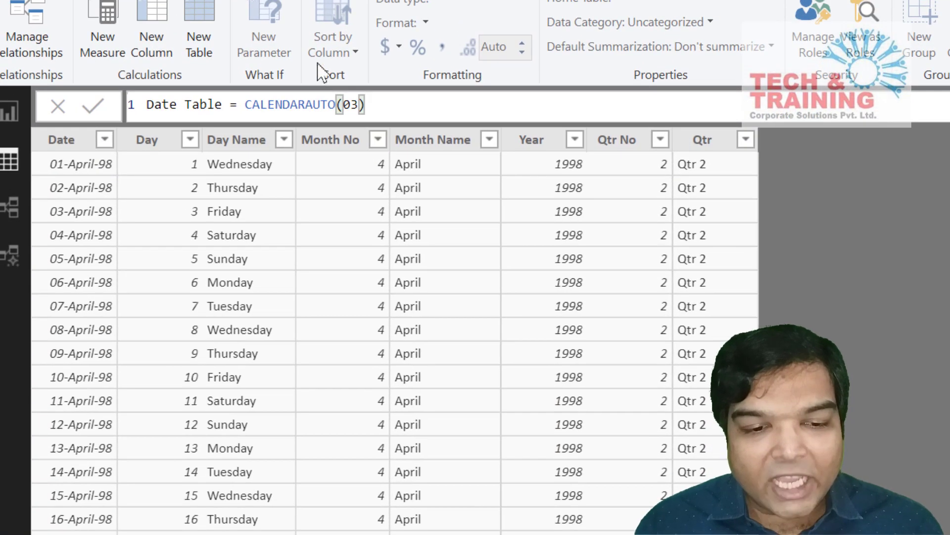
Step: Add a calculated column to the date table: Fy Qtr = IF([Month No]<4,"Qtr 4","Qtr "&[Qtr No]-1)
{"action": "left_click", "coordinate": [154, 23]}
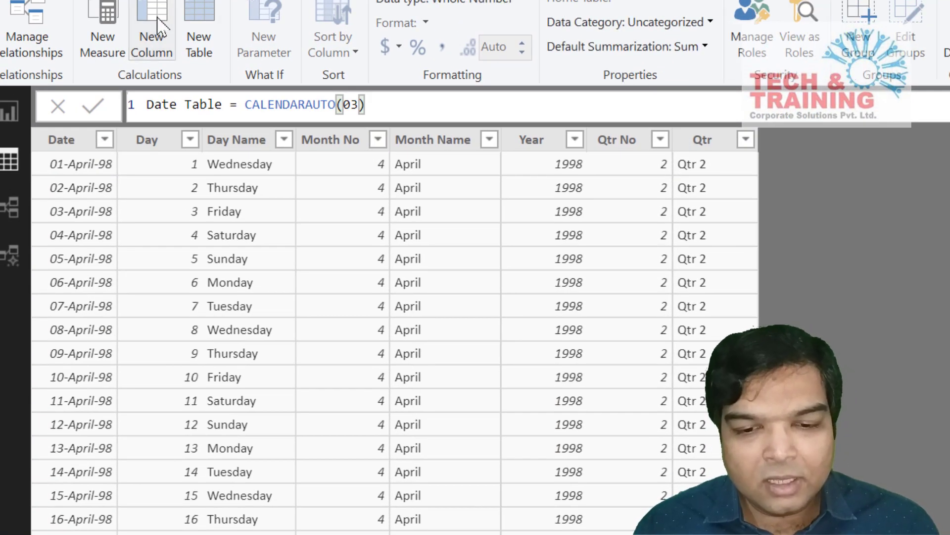
{"action": "type", "text": "Fy"}
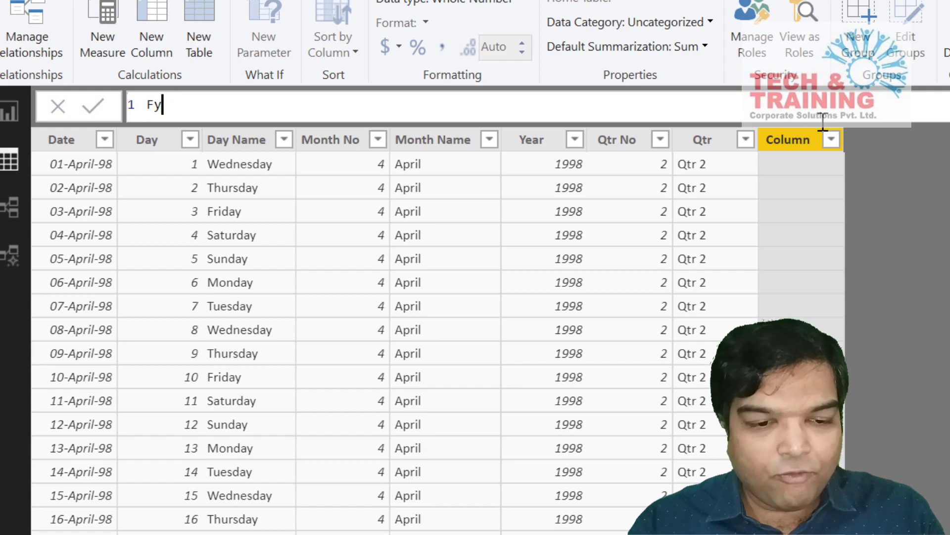
{"action": "type", "text": " Qtr"}
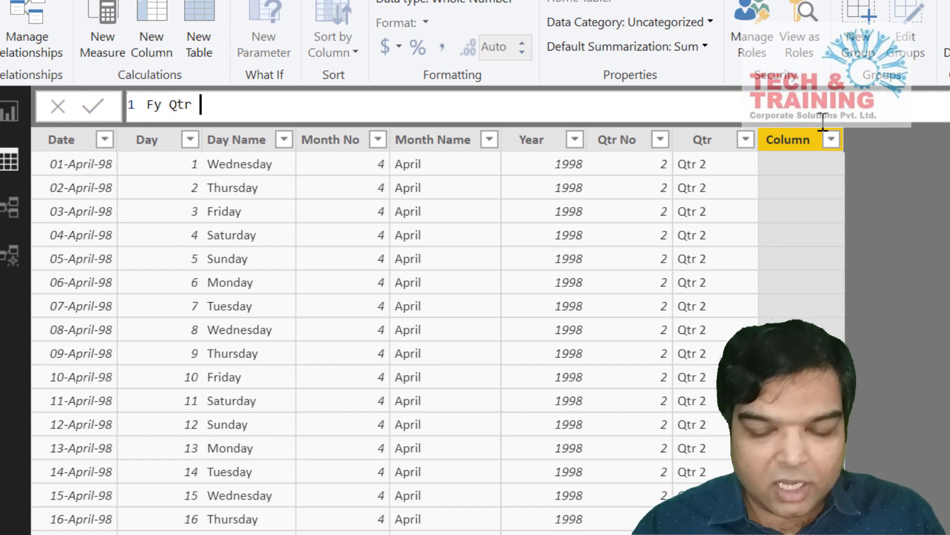
{"action": "type", "text": " ="}
{"action": "type", "text": " IF(["}
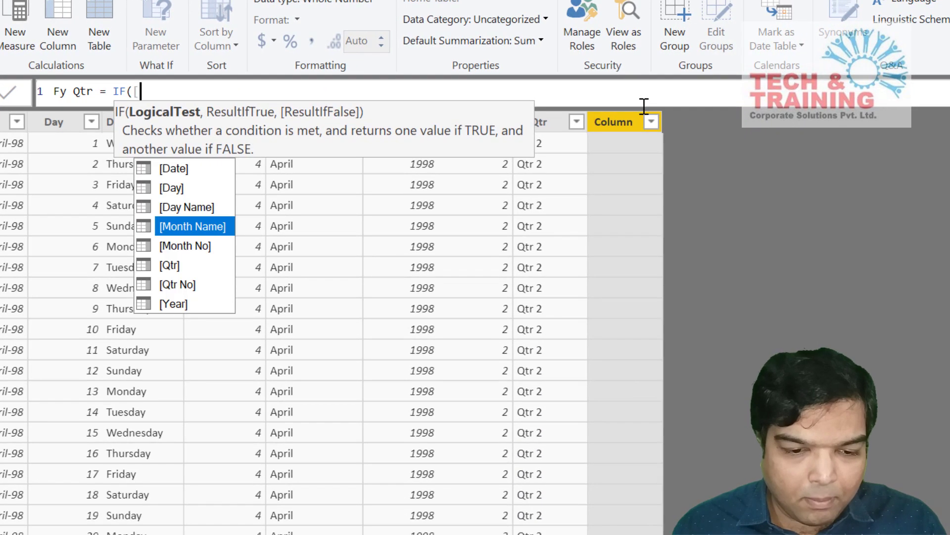
{"action": "type", "text": "Month No]<"}
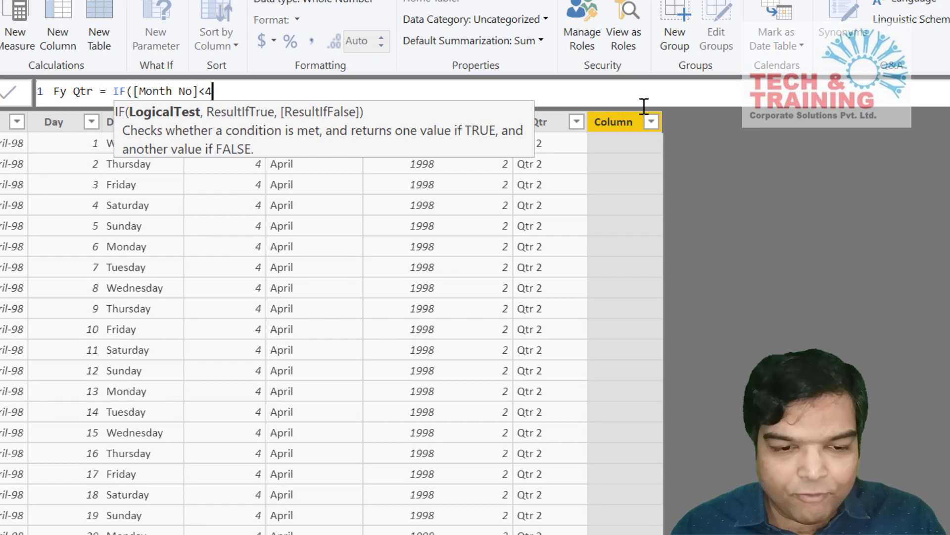
{"action": "type", "text": "4,\"Qtr 4\",\"Qtr \"&"}
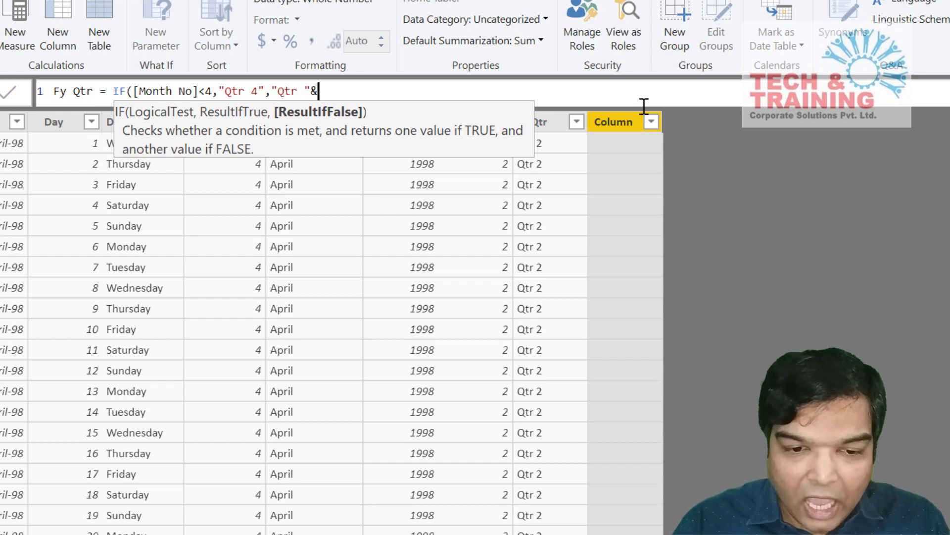
{"action": "type", "text": "[Qtr"}
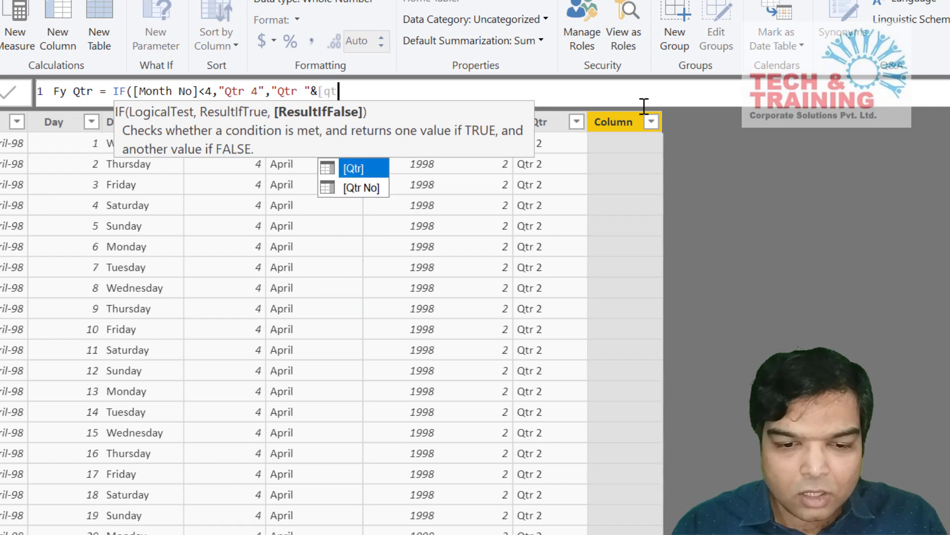
{"action": "key", "text": "Down"}
{"action": "key", "text": "Tab"}
{"action": "type", "text": "-"}
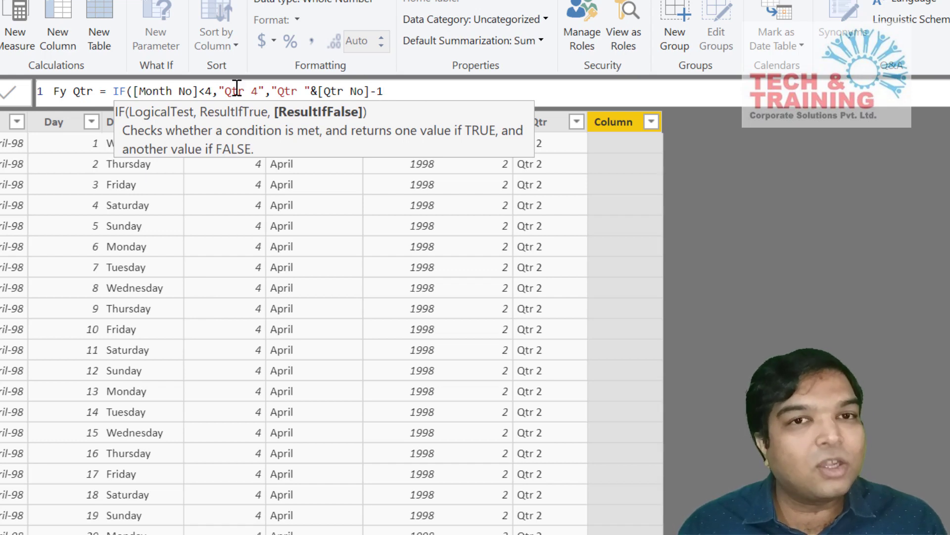
{"action": "type", "text": ")"}
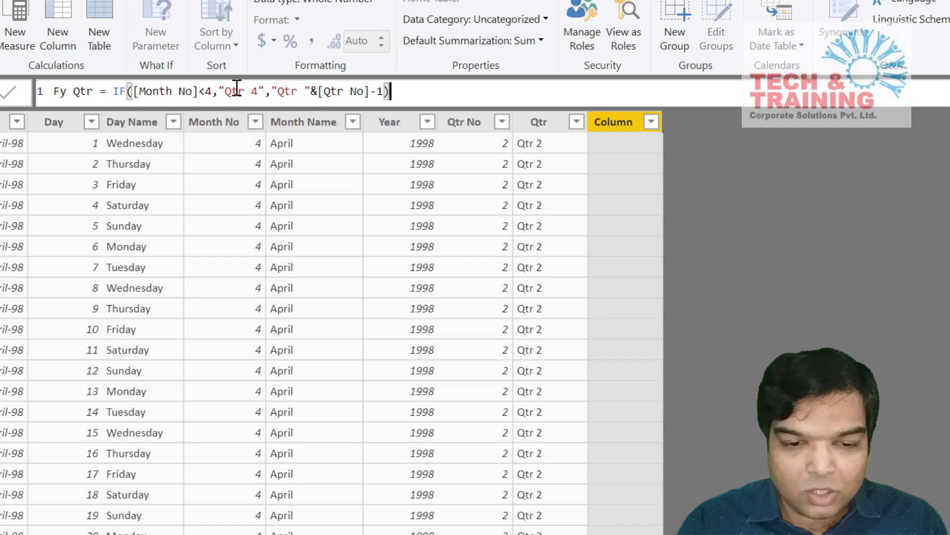
{"action": "key", "text": "Return"}
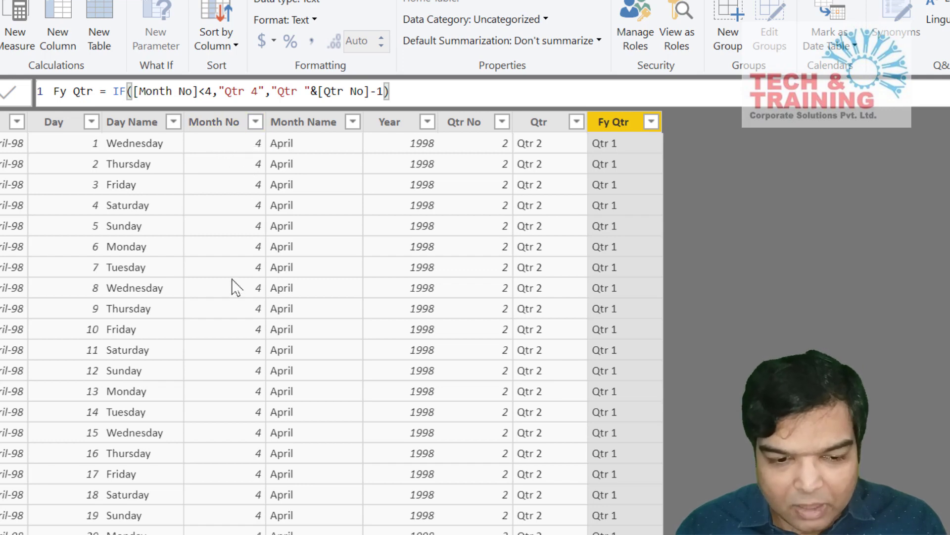
Step: Compare the Fy Qtr values with the month numbers and calendar quarters across the date table's 1998 rows
{"action": "scroll", "coordinate": [251, 501], "scroll_direction": "down", "scroll_amount": 10}
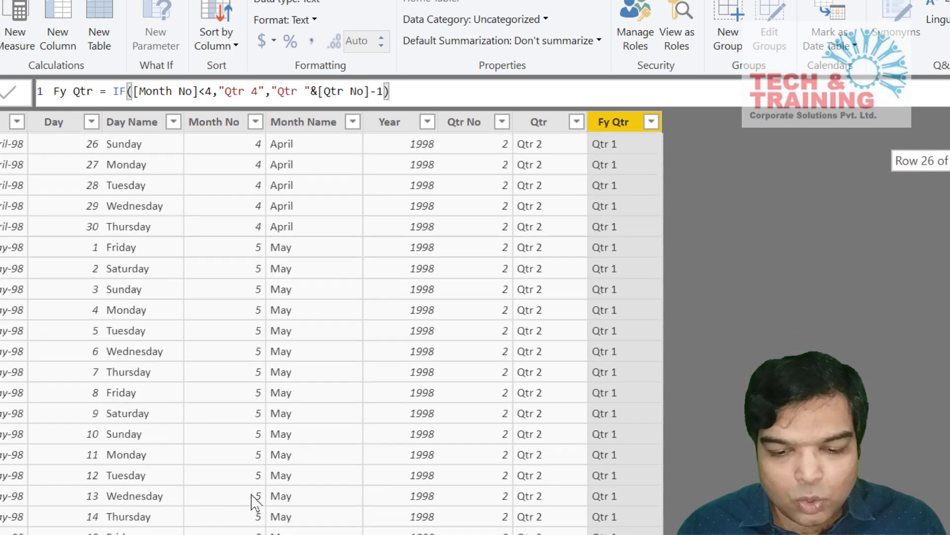
{"action": "scroll", "coordinate": [626, 433], "scroll_direction": "down", "scroll_amount": 15}
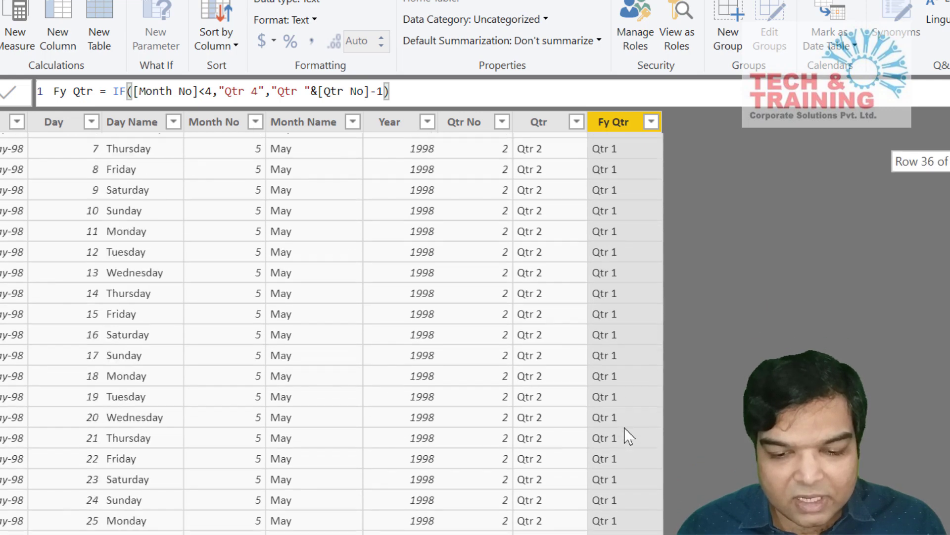
{"action": "scroll", "coordinate": [208, 203], "scroll_direction": "down", "scroll_amount": 14}
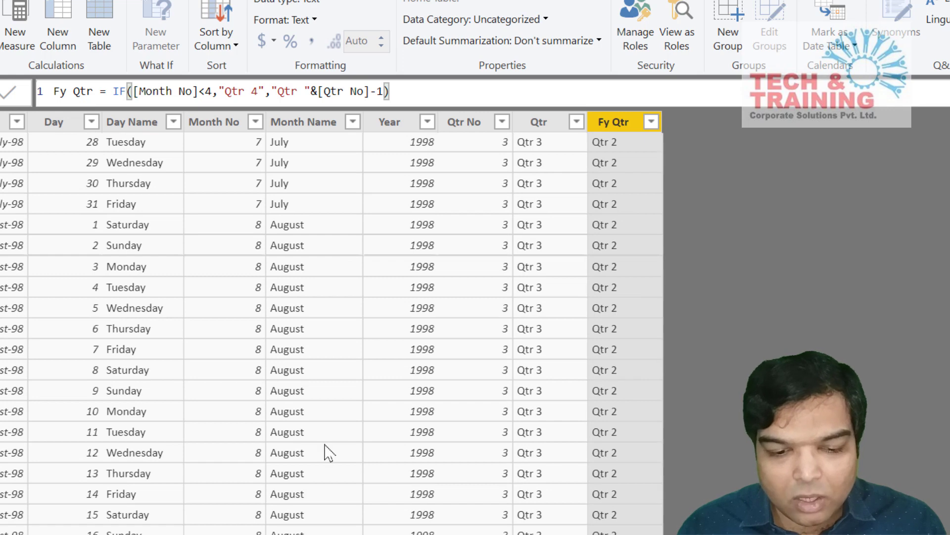
{"action": "scroll", "coordinate": [325, 450], "scroll_direction": "down", "scroll_amount": 7}
{"action": "scroll", "coordinate": [326, 452], "scroll_direction": "down", "scroll_amount": 18}
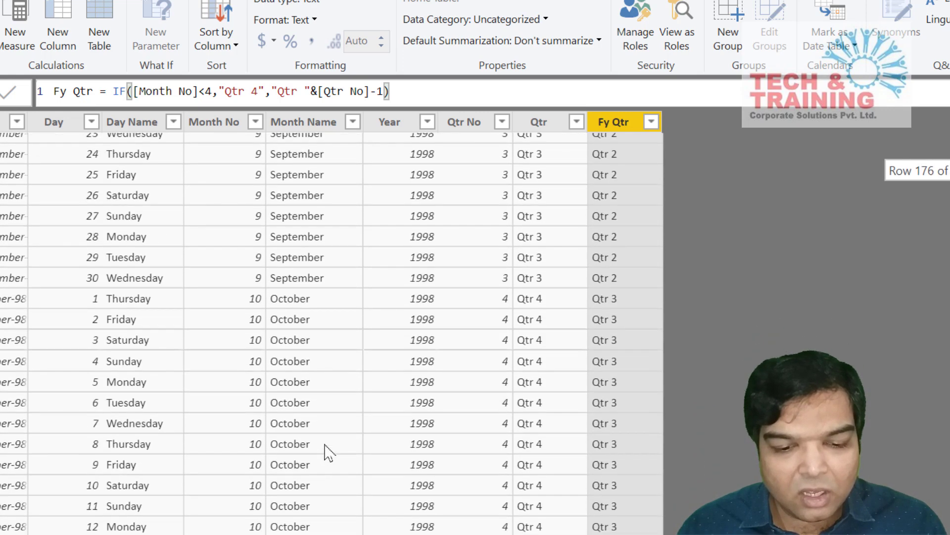
{"action": "scroll", "coordinate": [326, 452], "scroll_direction": "down", "scroll_amount": 20}
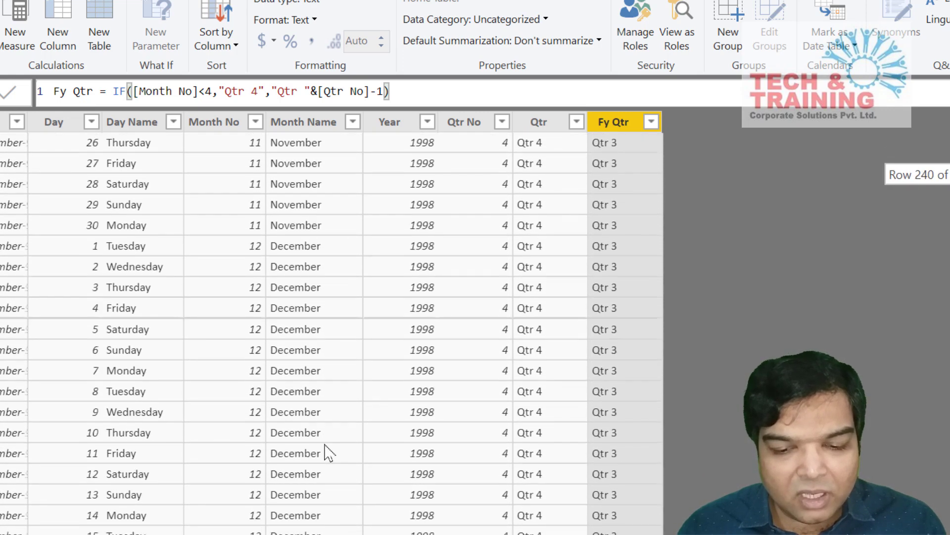
{"action": "scroll", "coordinate": [651, 424], "scroll_direction": "up", "scroll_amount": 20}
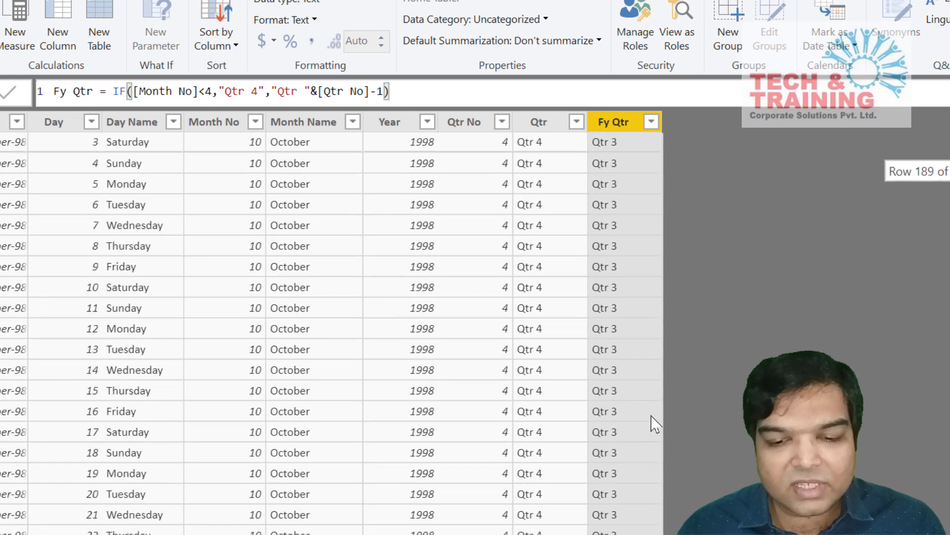
Step: Switch to the Fiscal year Logic workbook and examine how normal years and month numbers map to the FY labels
{"action": "scroll", "coordinate": [652, 425], "scroll_direction": "up", "scroll_amount": 20}
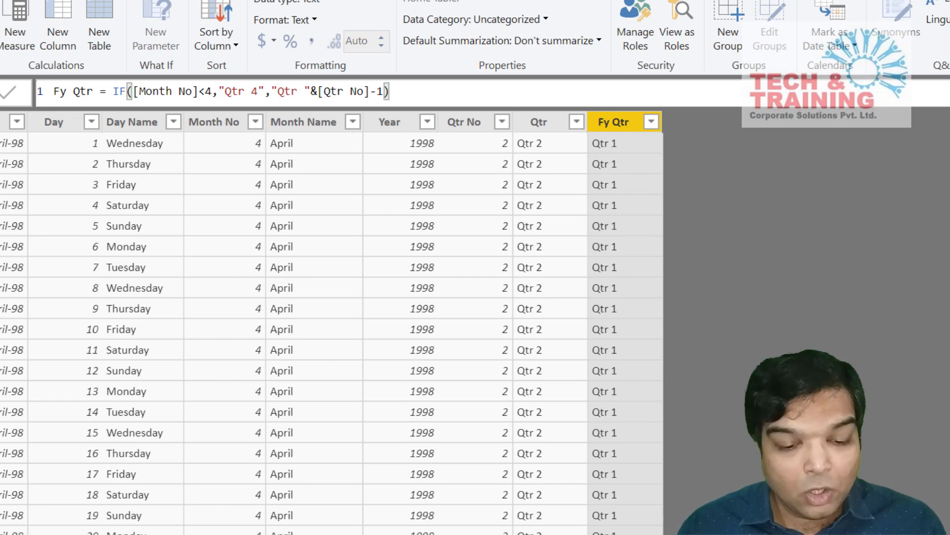
{"action": "key", "text": "alt+Tab"}
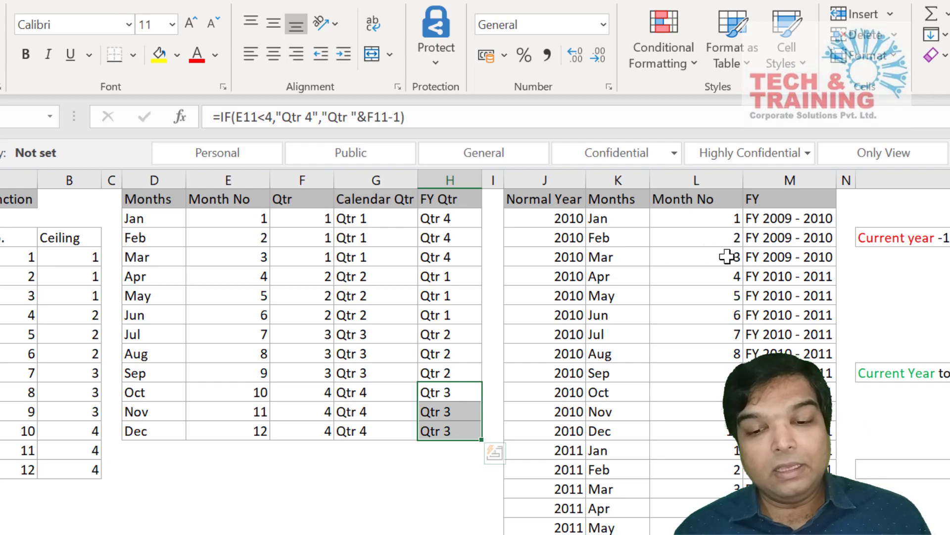
{"action": "left_click", "coordinate": [727, 254]}
{"action": "left_click_drag", "start_coordinate": [634, 207], "coordinate": [626, 460]}
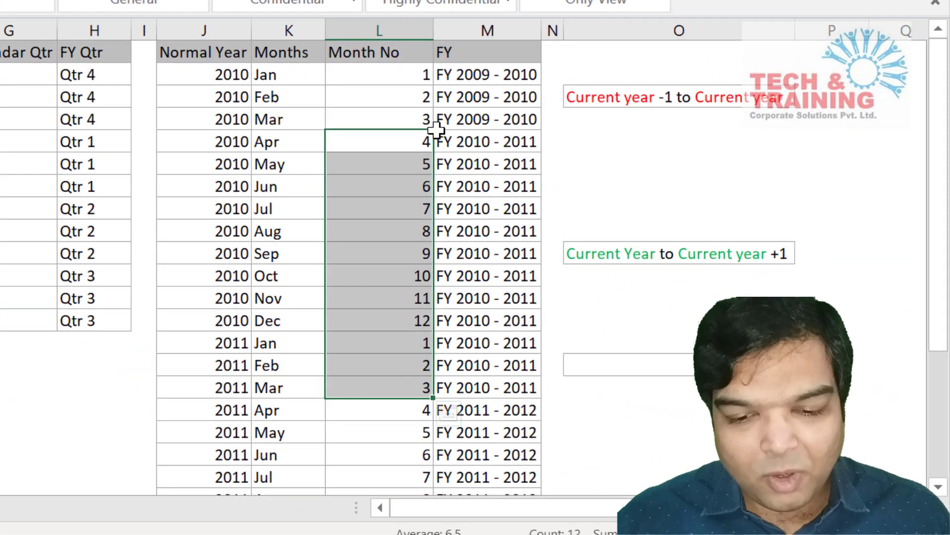
{"action": "left_click", "coordinate": [597, 184]}
{"action": "left_click_drag", "start_coordinate": [292, 74], "coordinate": [291, 121]}
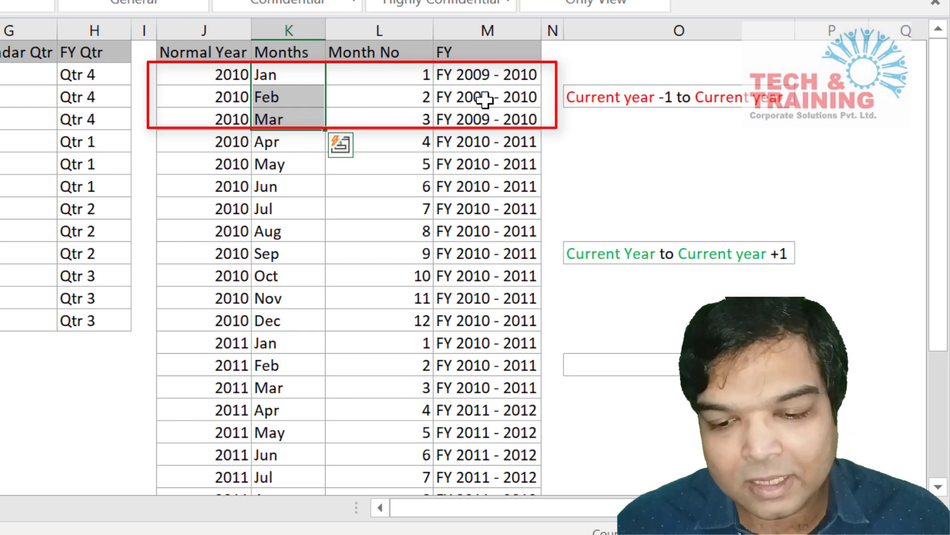
{"action": "left_click", "coordinate": [210, 75]}
{"action": "left_click", "coordinate": [477, 77]}
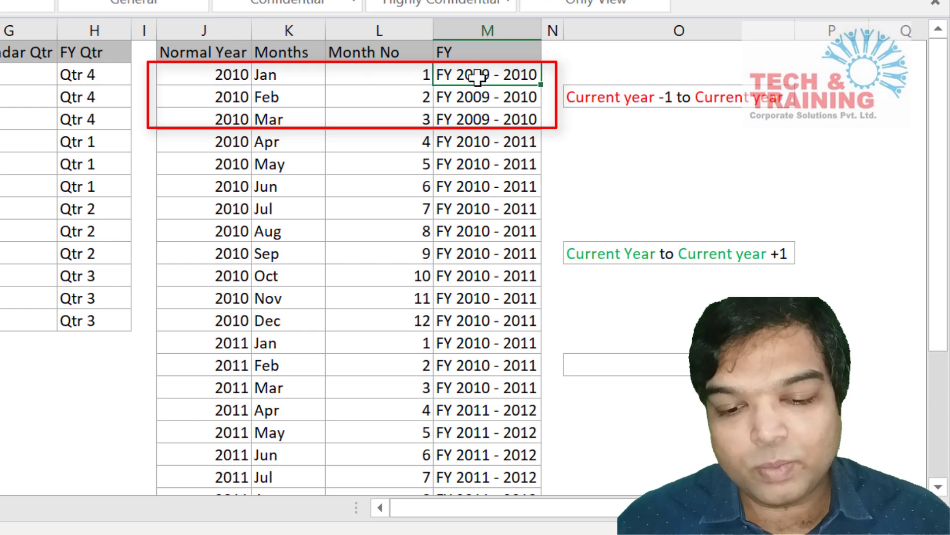
{"action": "left_click_drag", "start_coordinate": [274, 118], "coordinate": [276, 125]}
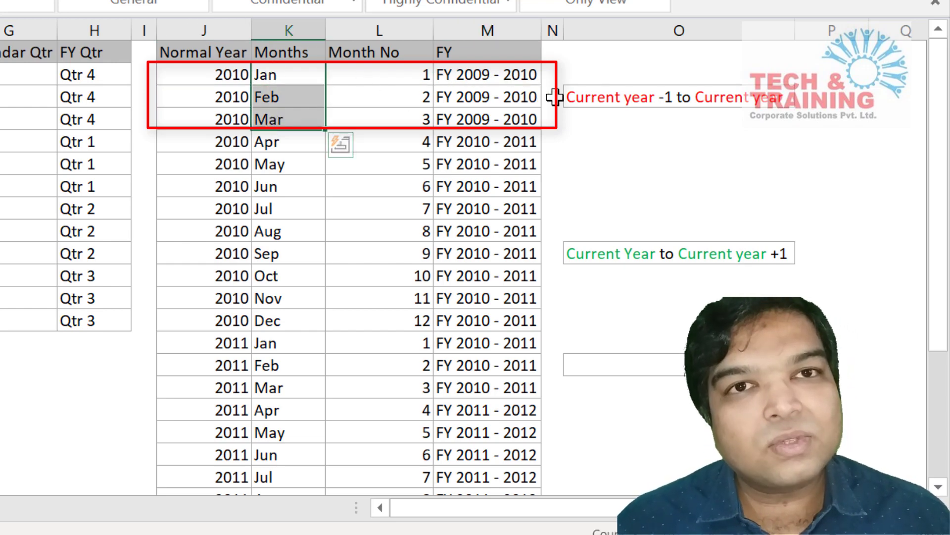
{"action": "left_click_drag", "start_coordinate": [270, 142], "coordinate": [282, 322]}
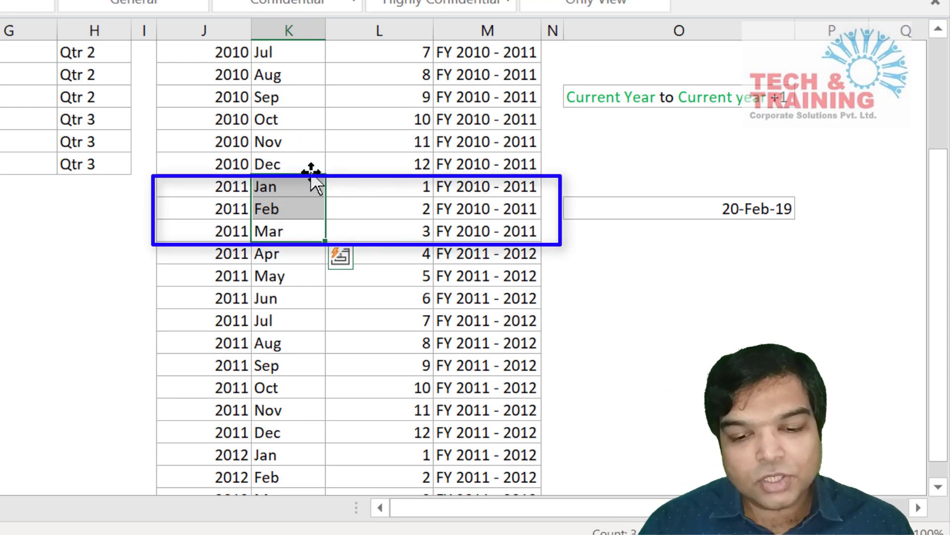
{"action": "scroll", "coordinate": [287, 187], "scroll_direction": "up", "scroll_amount": 1}
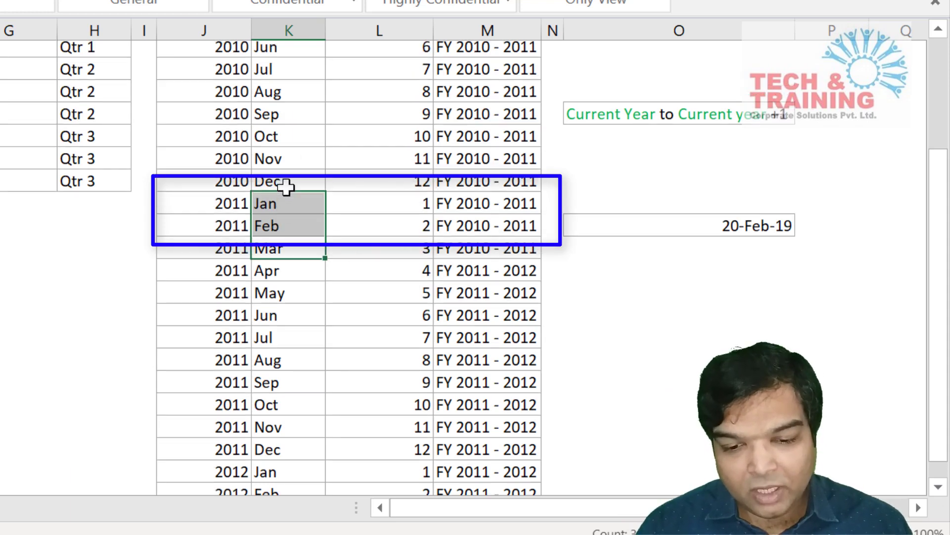
{"action": "scroll", "coordinate": [286, 187], "scroll_direction": "up", "scroll_amount": 3}
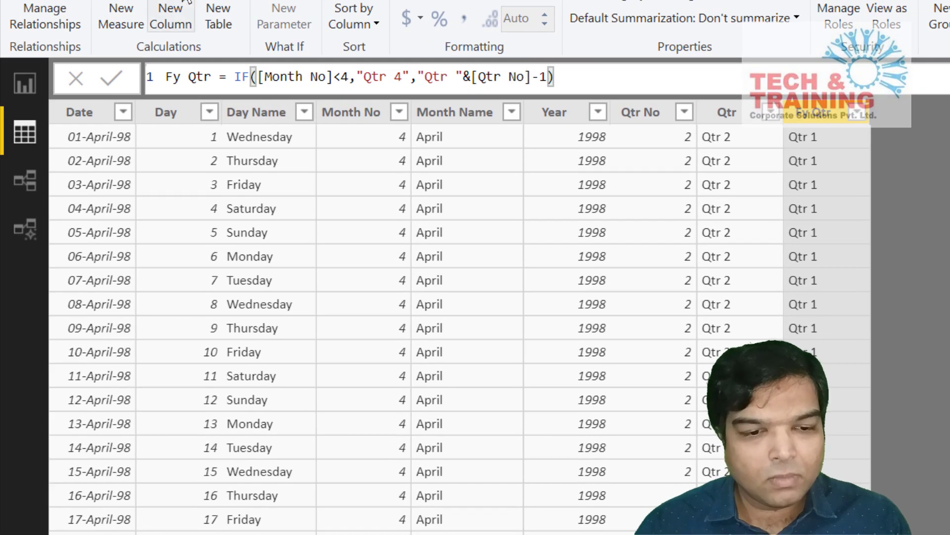
Step: Add a calculated column named Fy to the date table and begin its formula with IF([Month No]<4,
{"action": "left_click", "coordinate": [184, 6]}
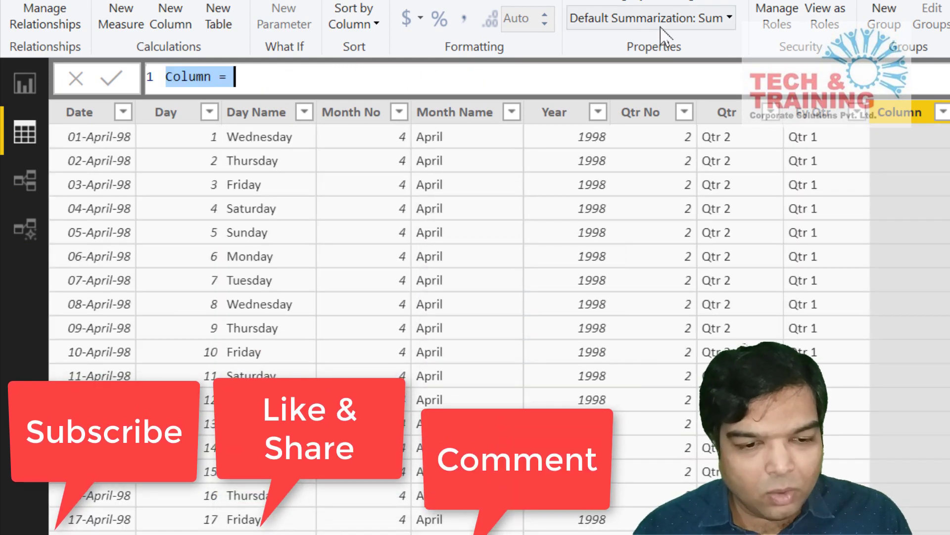
{"action": "type", "text": "F"}
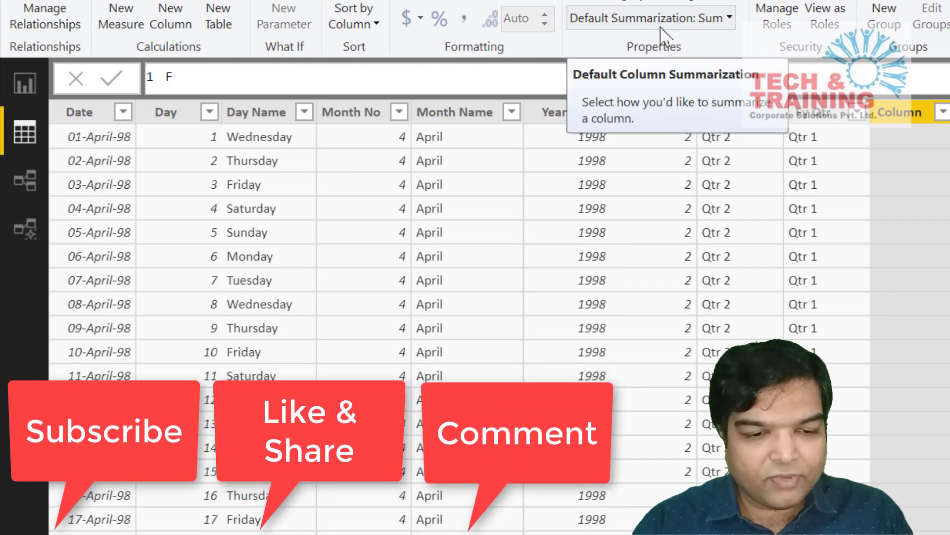
{"action": "type", "text": "y = "}
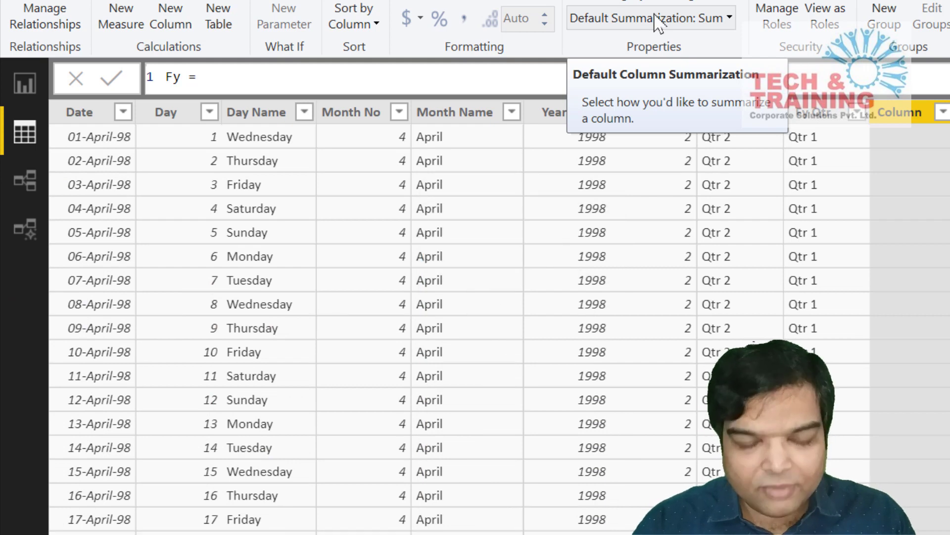
{"action": "type", "text": "IF("}
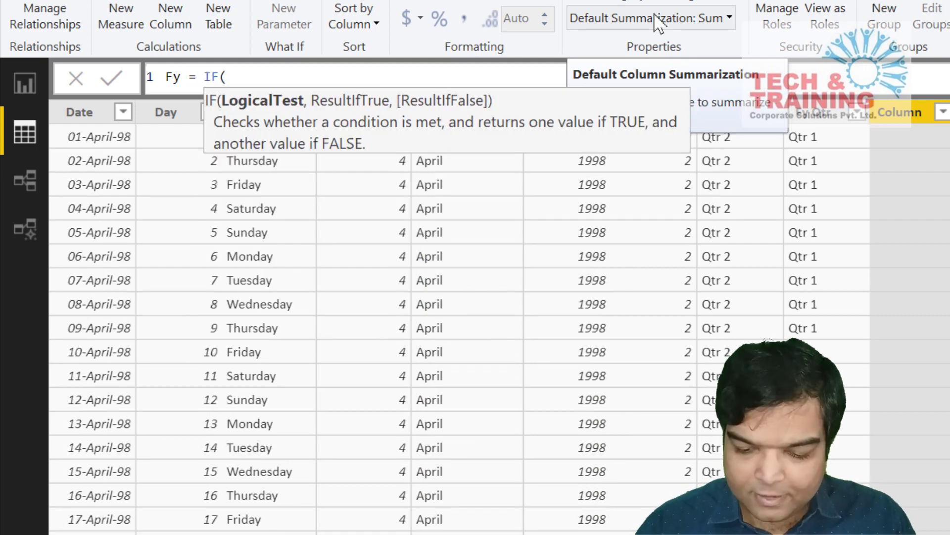
{"action": "type", "text": "[m"}
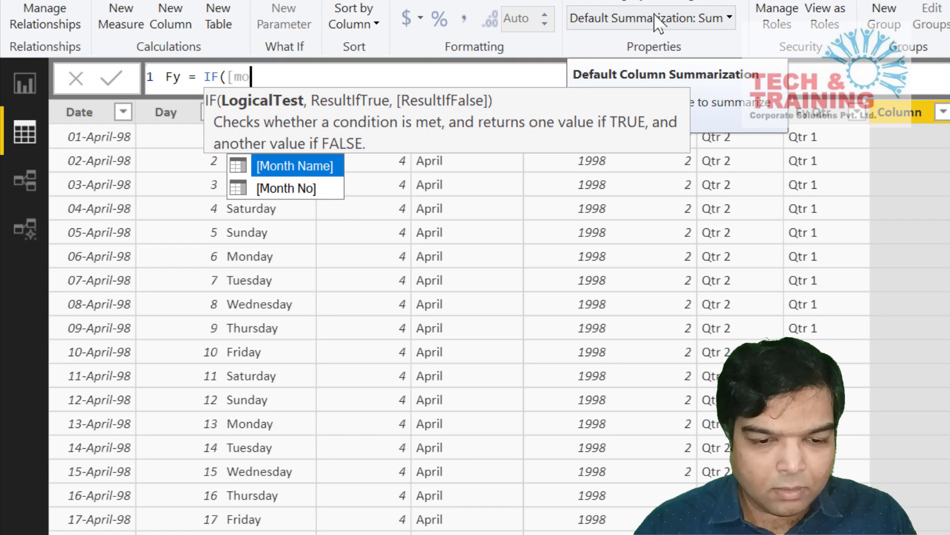
{"action": "type", "text": "o"}
{"action": "key", "text": "Down"}
{"action": "key", "text": "Tab"}
{"action": "type", "text": "<"}
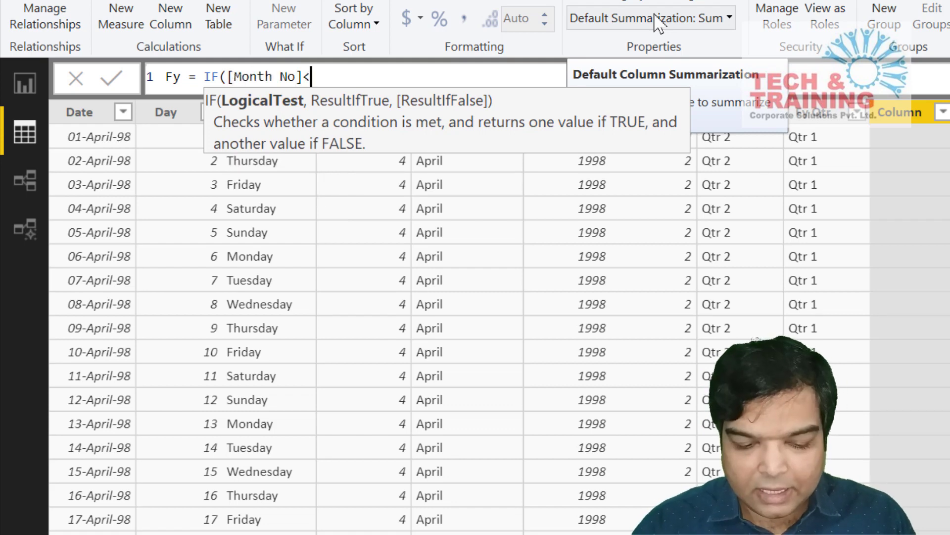
{"action": "type", "text": "4,"}
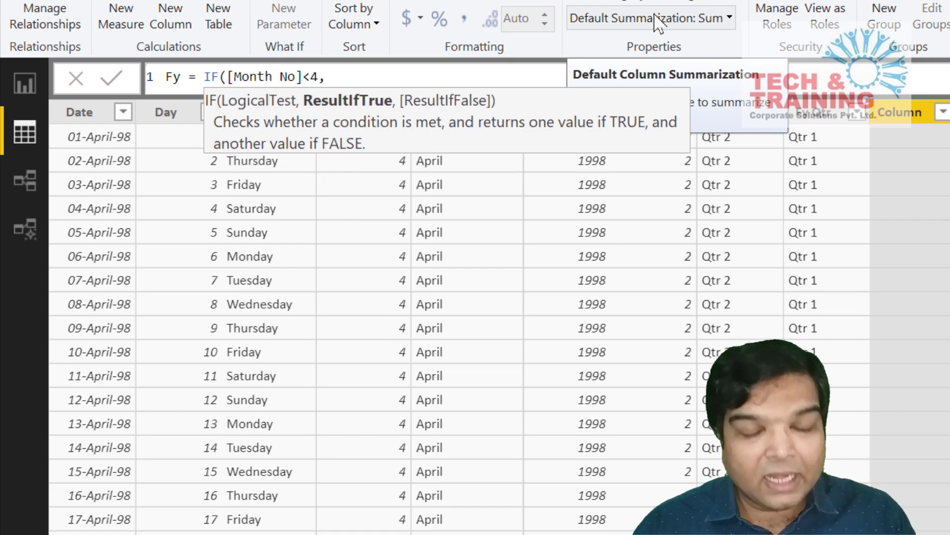
Step: Set the IF formula's true result to "FY " & [Year]-1&" - "&[Year] in the Fy column
{"action": "key", "text": "alt+Tab"}
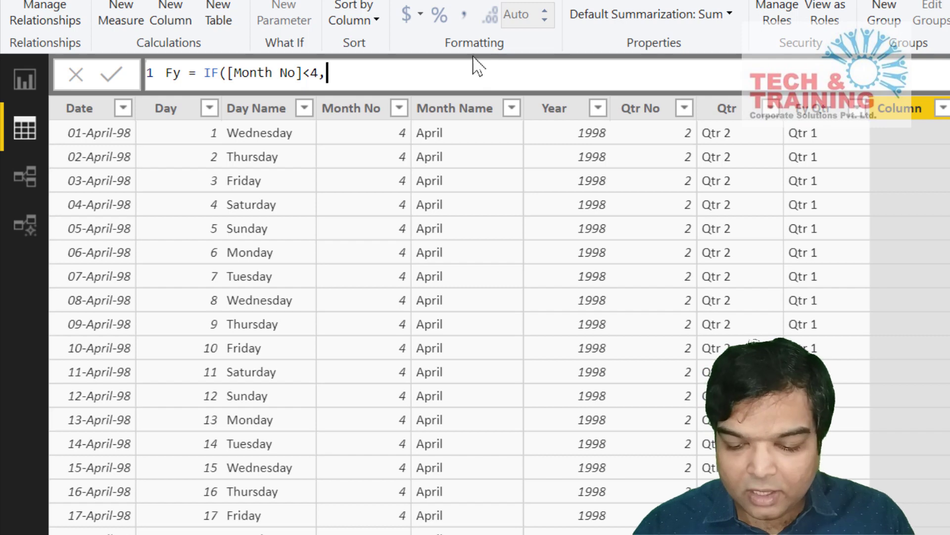
{"action": "type", "text": "\"Fy"}
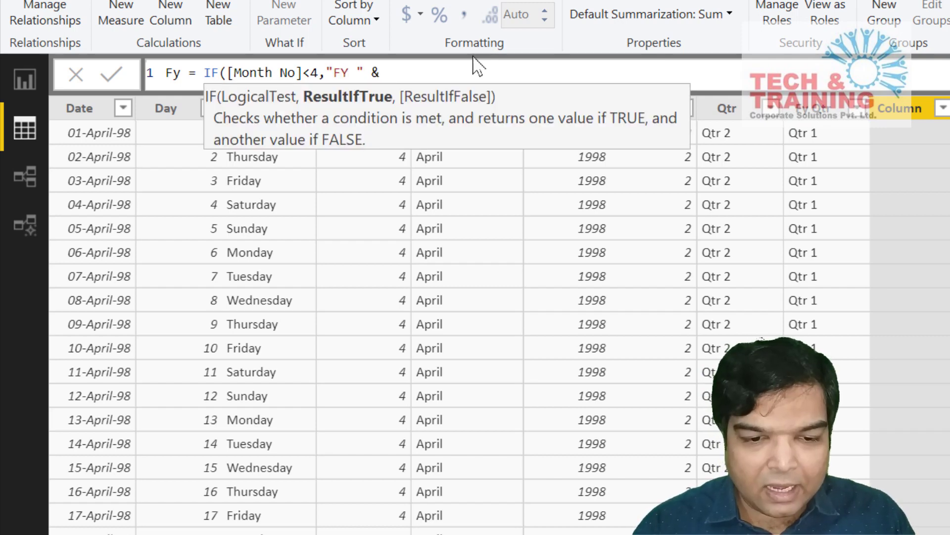
{"action": "type", "text": " \" & [Year]"}
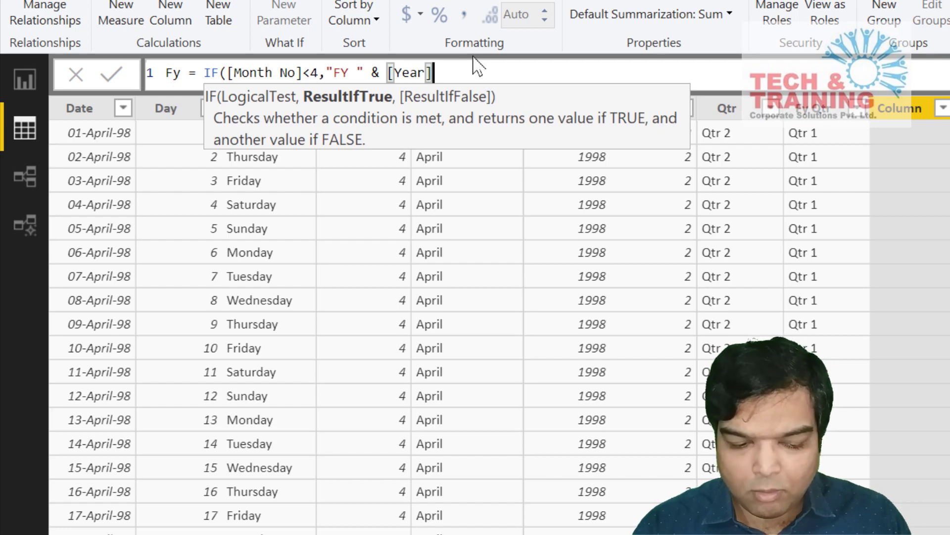
{"action": "type", "text": "-"}
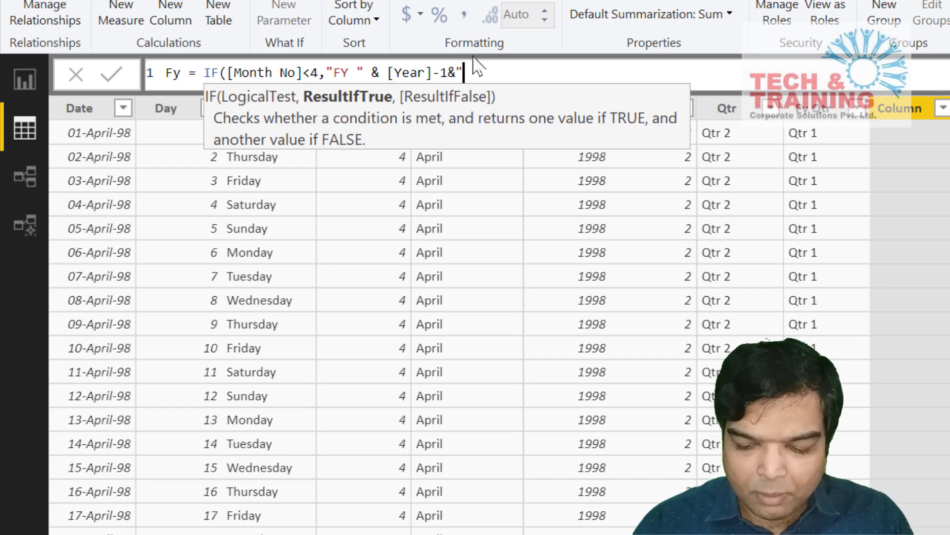
{"action": "type", "text": "1&\""}
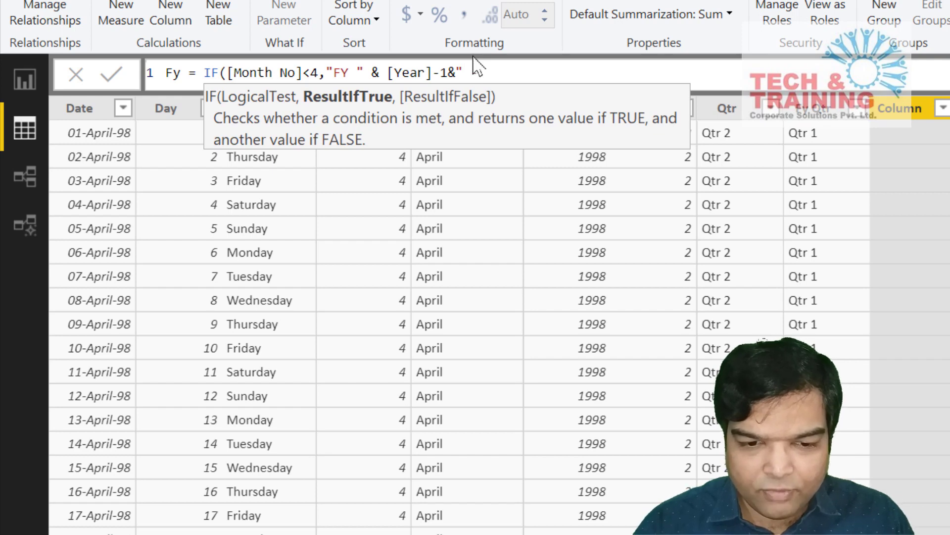
{"action": "type", "text": " - \""}
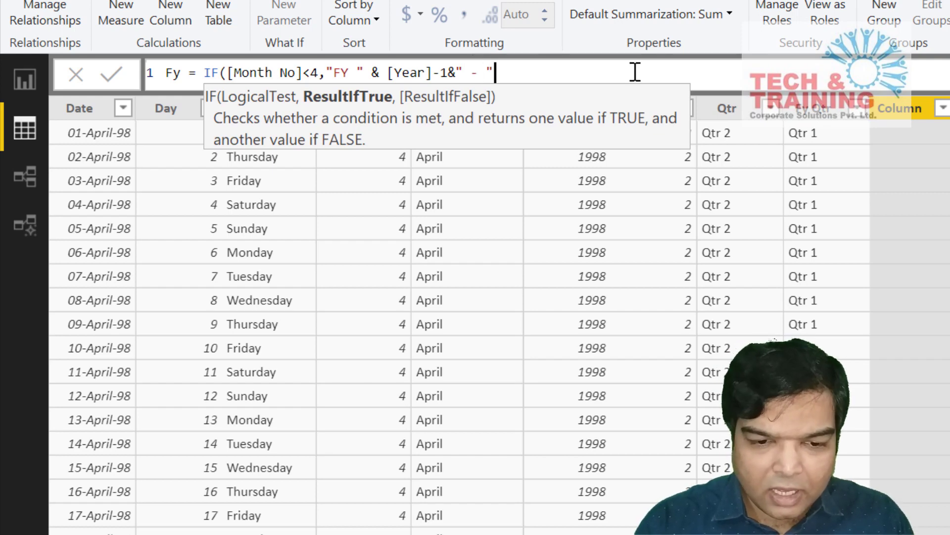
{"action": "type", "text": "&[Year],"}
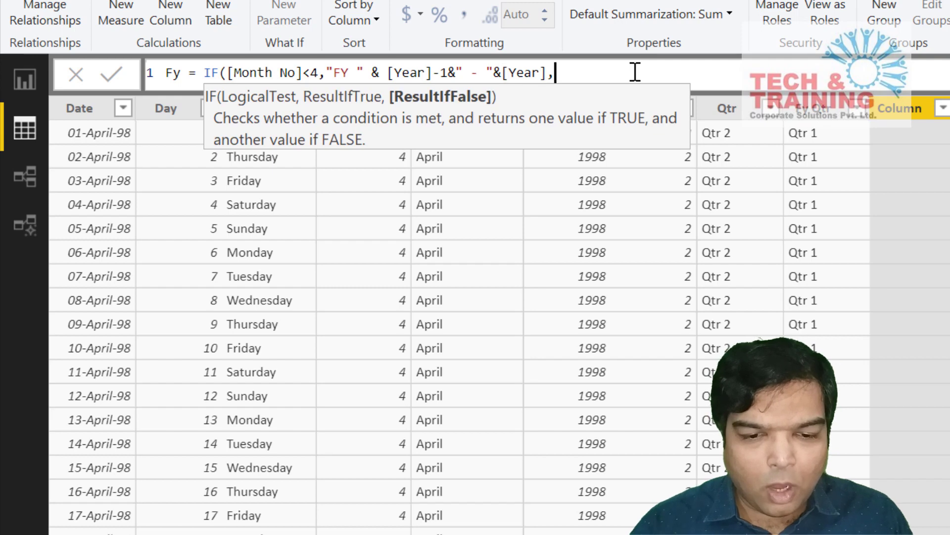
Step: Finish the formula with "FY " & [Year]&" - "&[Year]+1 as the false result, and rename the fiscal columns FY and FY Qtr
{"action": "left_click", "coordinate": [544, 74]}
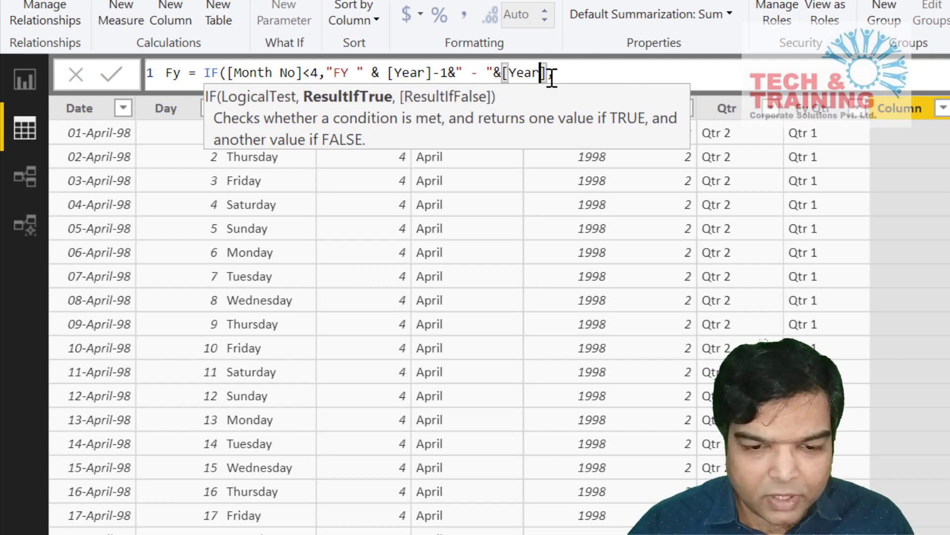
{"action": "left_click_drag", "start_coordinate": [547, 74], "coordinate": [327, 74]}
{"action": "key", "text": "ctrl+c"}
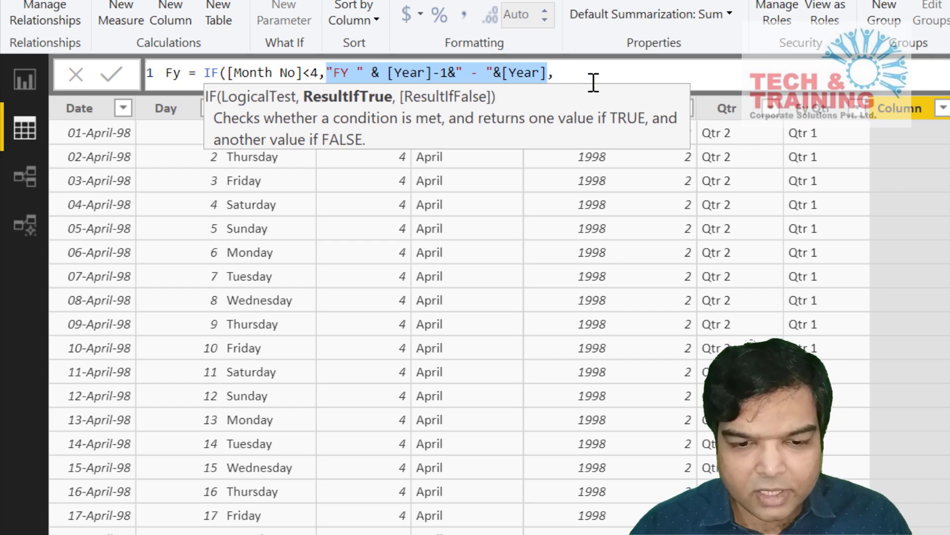
{"action": "left_click", "coordinate": [593, 79]}
{"action": "key", "text": "ctrl+v"}
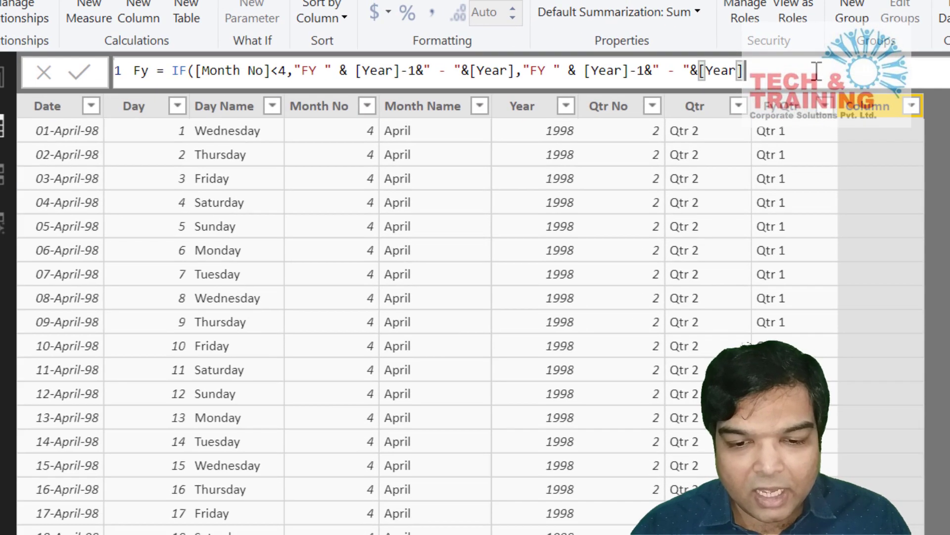
{"action": "left_click", "coordinate": [646, 72]}
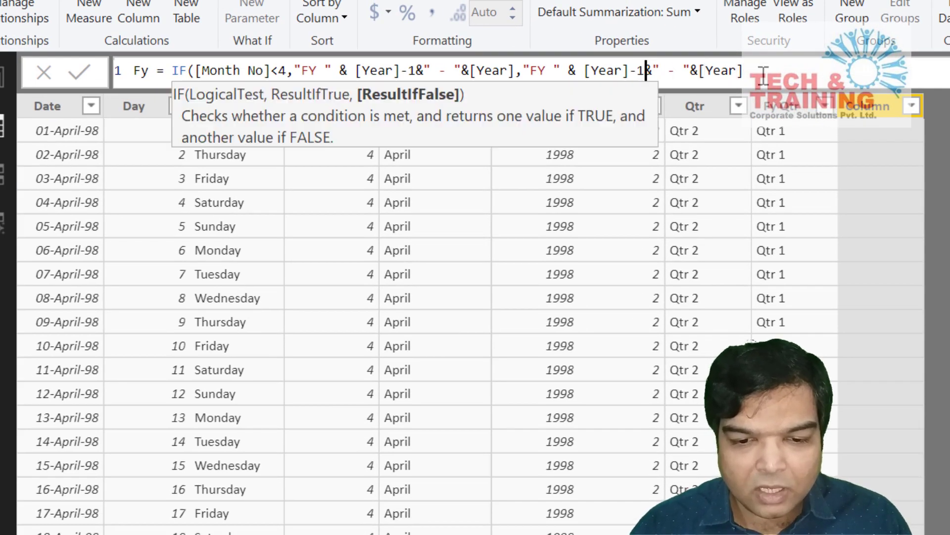
{"action": "key", "text": "BackSpace"}
{"action": "key", "text": "BackSpace"}
{"action": "left_click", "coordinate": [758, 77]}
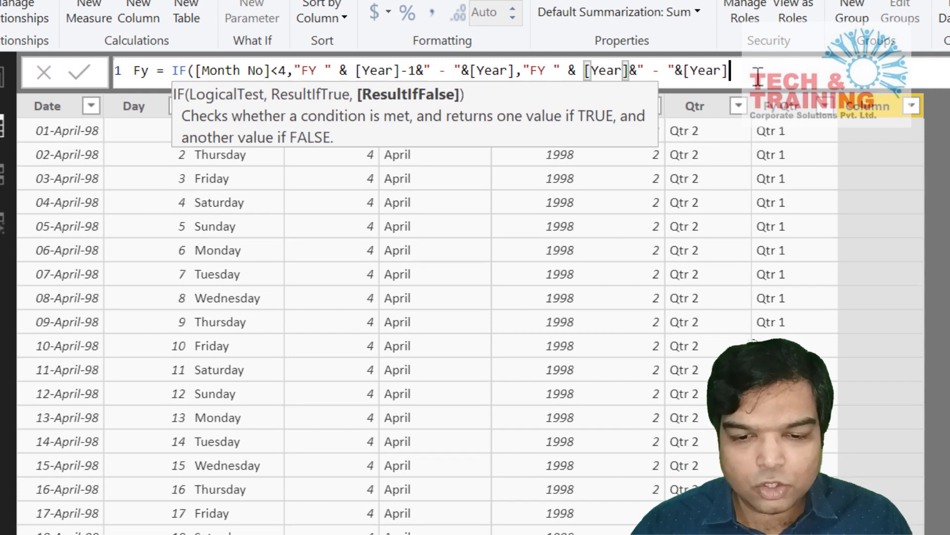
{"action": "type", "text": "+"}
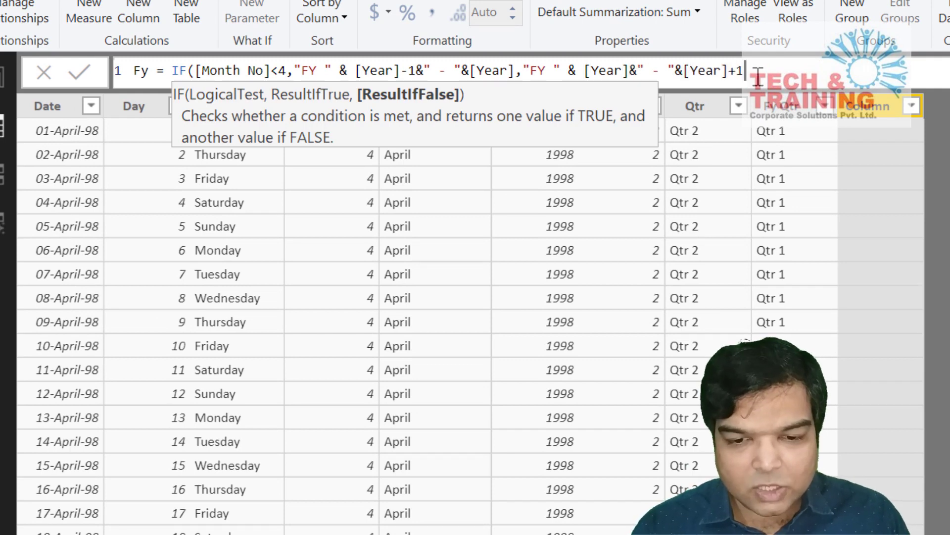
{"action": "type", "text": "1)"}
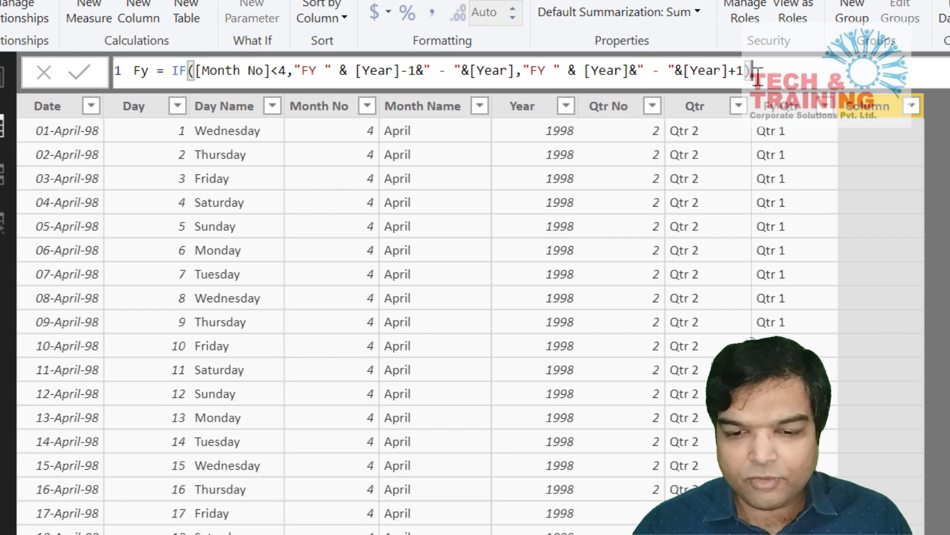
{"action": "key", "text": "Return"}
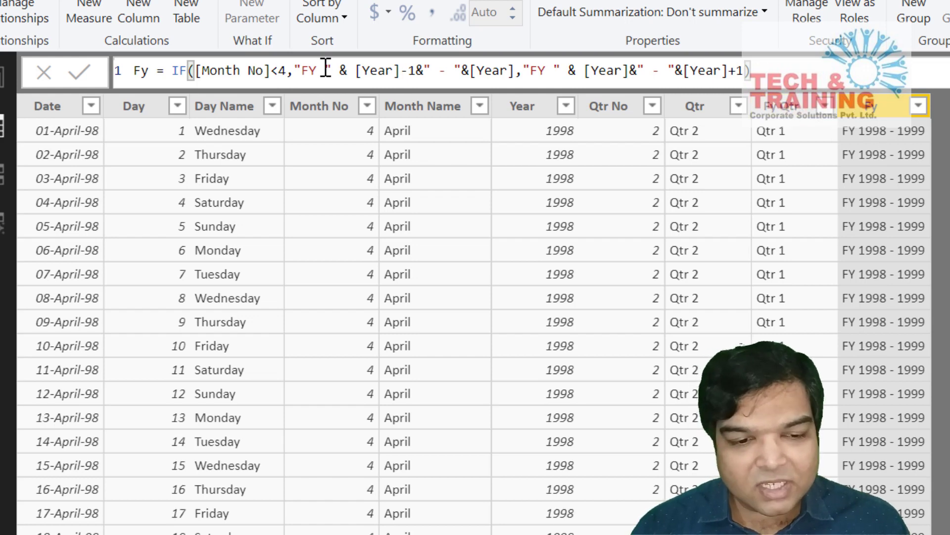
{"action": "left_click", "coordinate": [791, 106]}
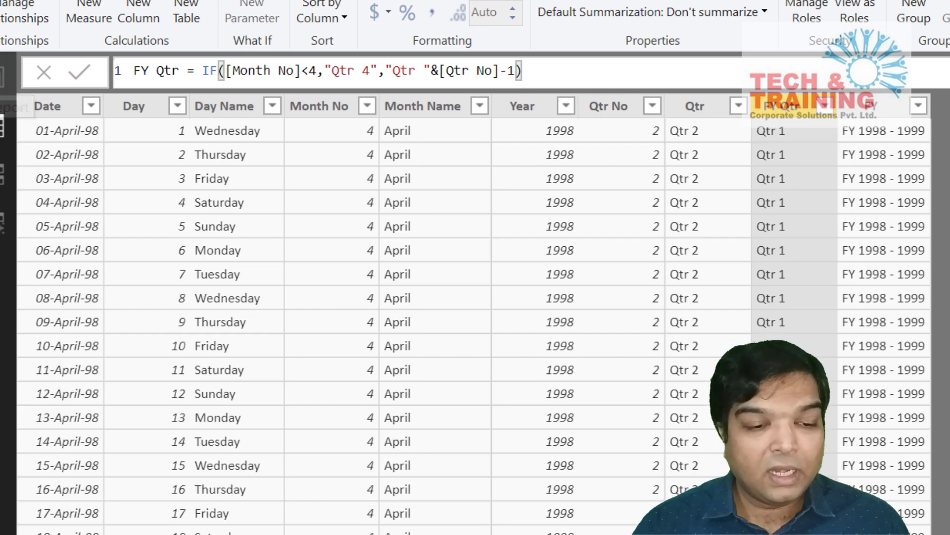
Step: On the Fiscal Year Report page, add a matrix with FY as rows, FY Qtr as columns and Revenue as values
{"action": "left_click", "coordinate": [7, 77]}
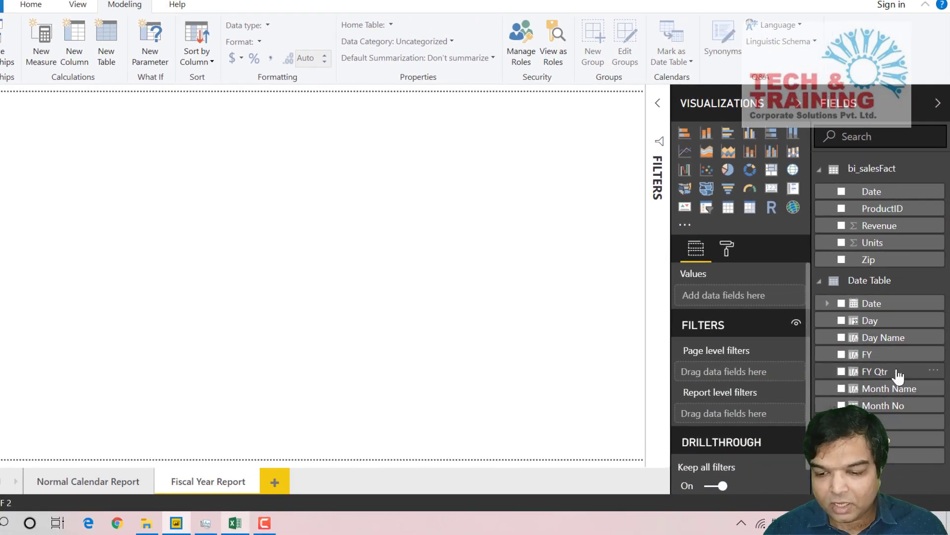
{"action": "left_click", "coordinate": [751, 208]}
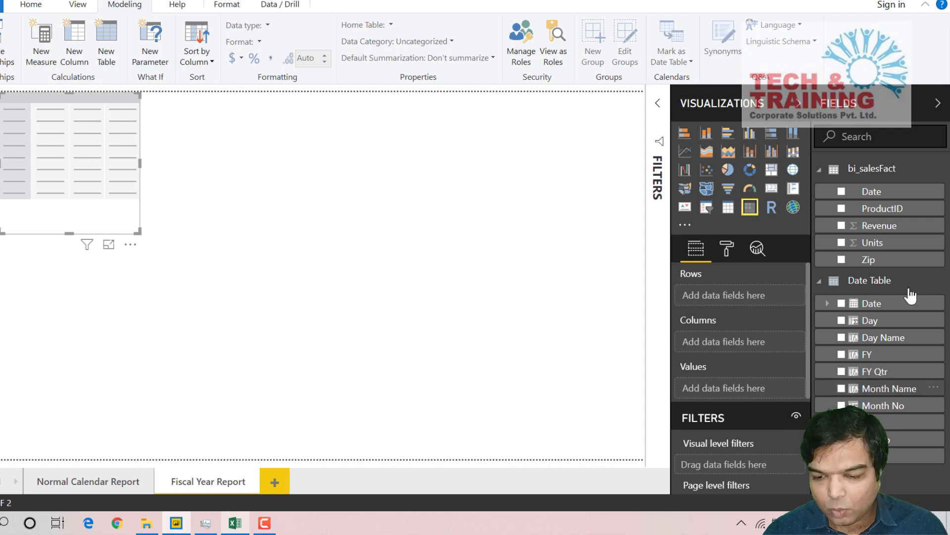
{"action": "left_click_drag", "start_coordinate": [894, 377], "coordinate": [747, 344]}
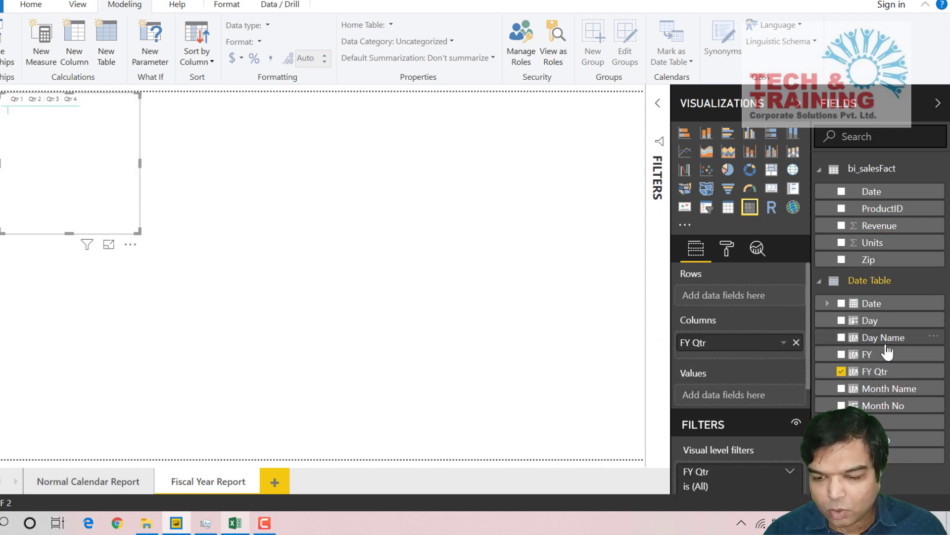
{"action": "left_click_drag", "start_coordinate": [889, 356], "coordinate": [753, 305]}
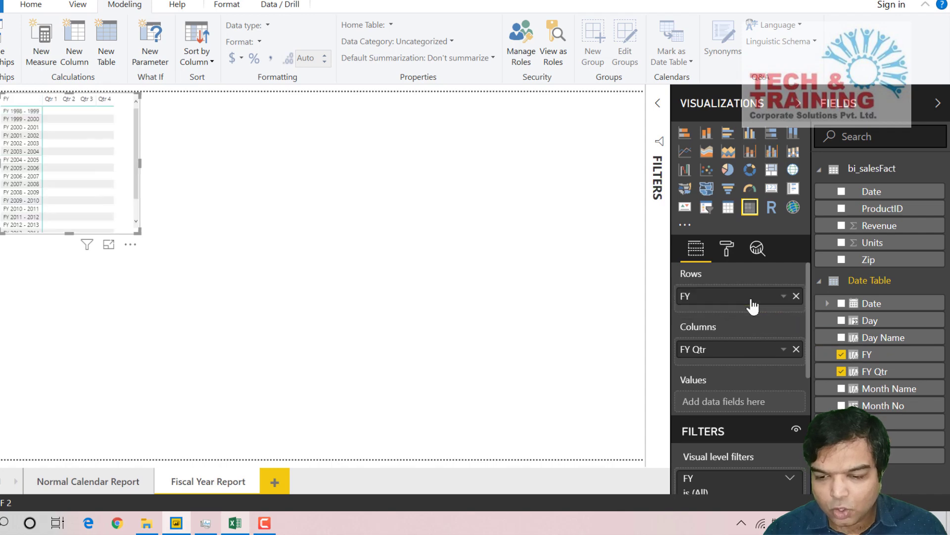
{"action": "left_click_drag", "start_coordinate": [880, 226], "coordinate": [764, 409]}
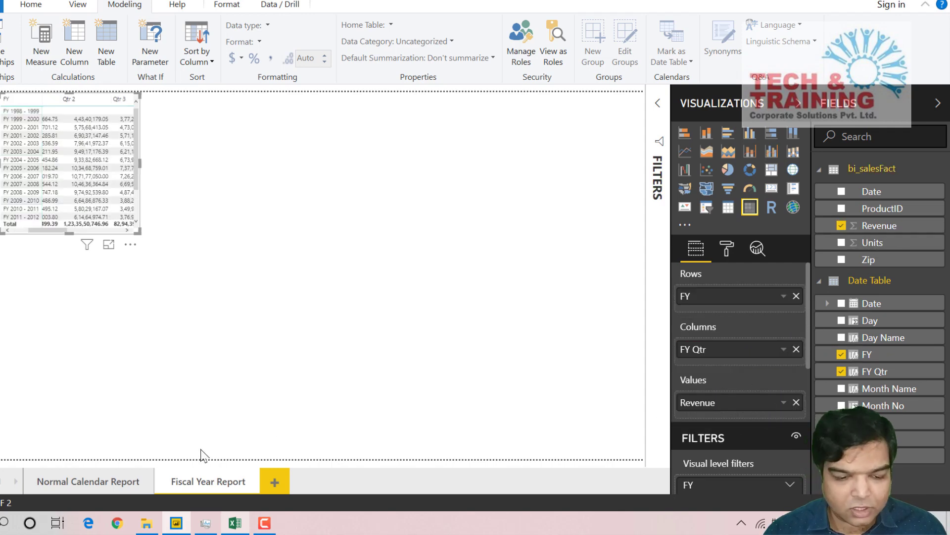
Step: Copy the formatting of the quarterly matrix on the Normal Calendar Report page to the fiscal year matrix
{"action": "left_click", "coordinate": [115, 472]}
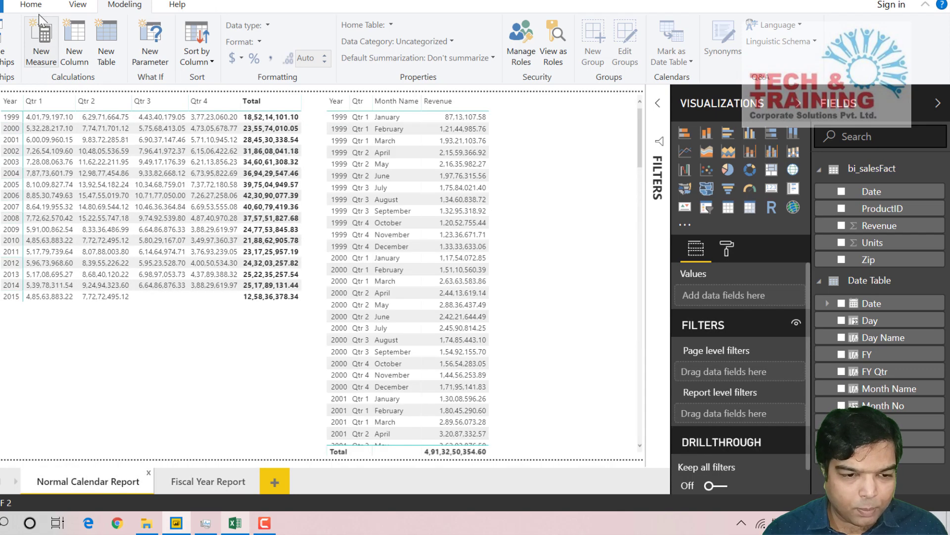
{"action": "left_click", "coordinate": [146, 280]}
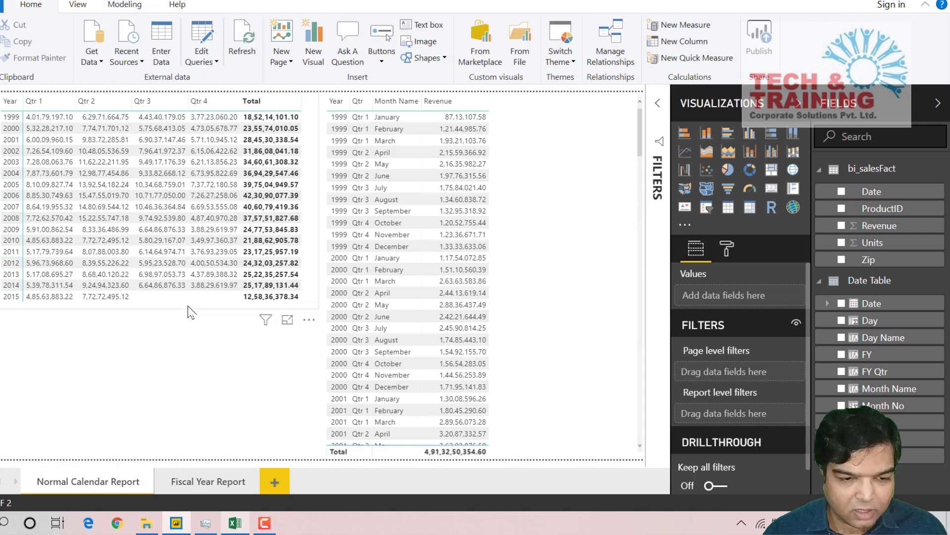
{"action": "left_click", "coordinate": [224, 483]}
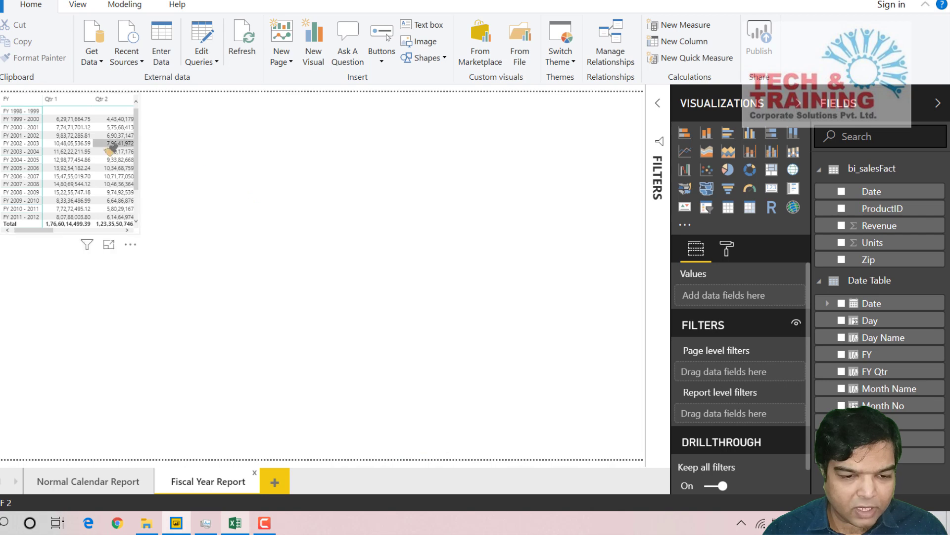
{"action": "left_click", "coordinate": [134, 218]}
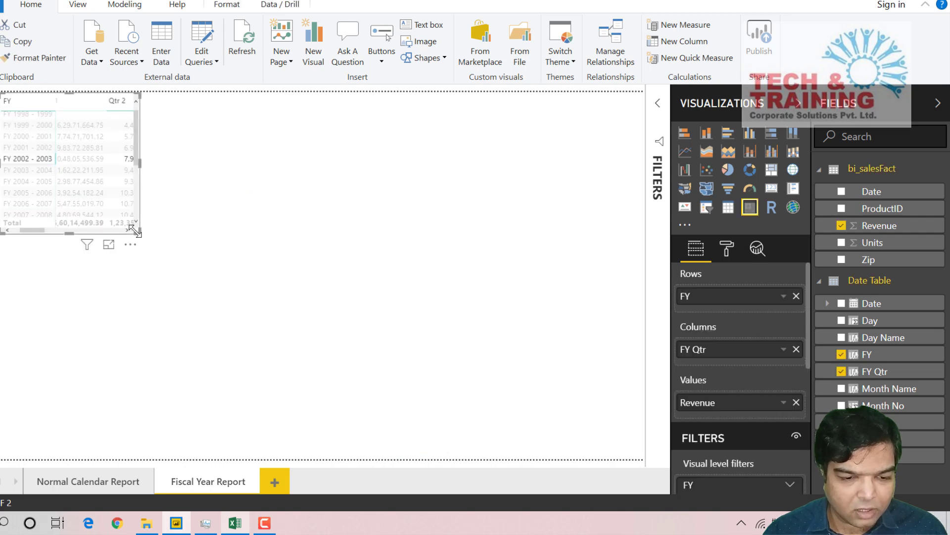
Step: Resize the fiscal matrix to fit all its quarters and the Total column, and turn off its row subtotals
{"action": "left_click_drag", "start_coordinate": [140, 231], "coordinate": [435, 344]}
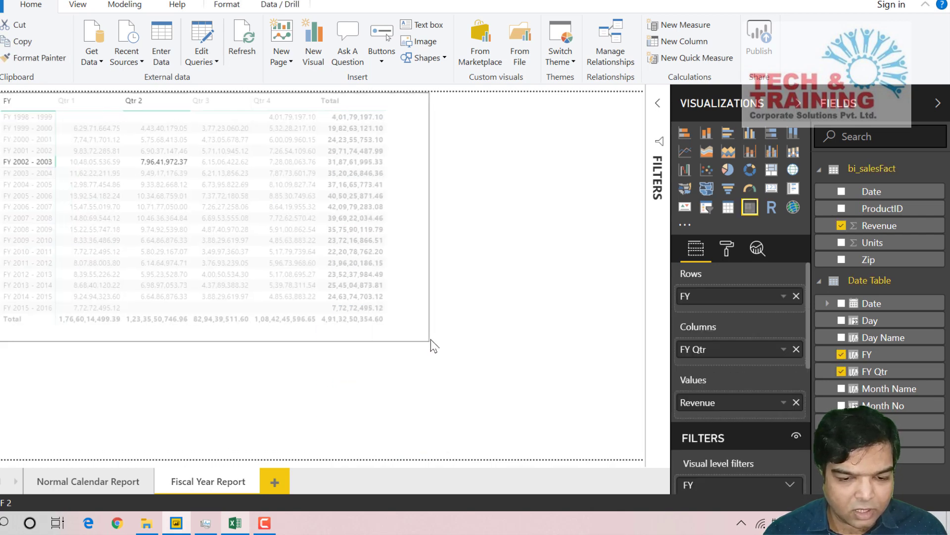
{"action": "left_click", "coordinate": [39, 164]}
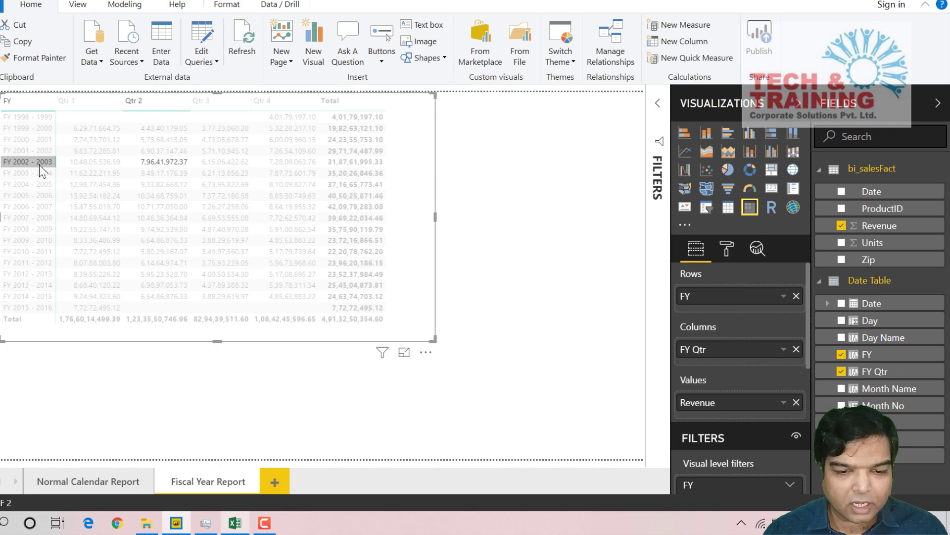
{"action": "left_click", "coordinate": [39, 165]}
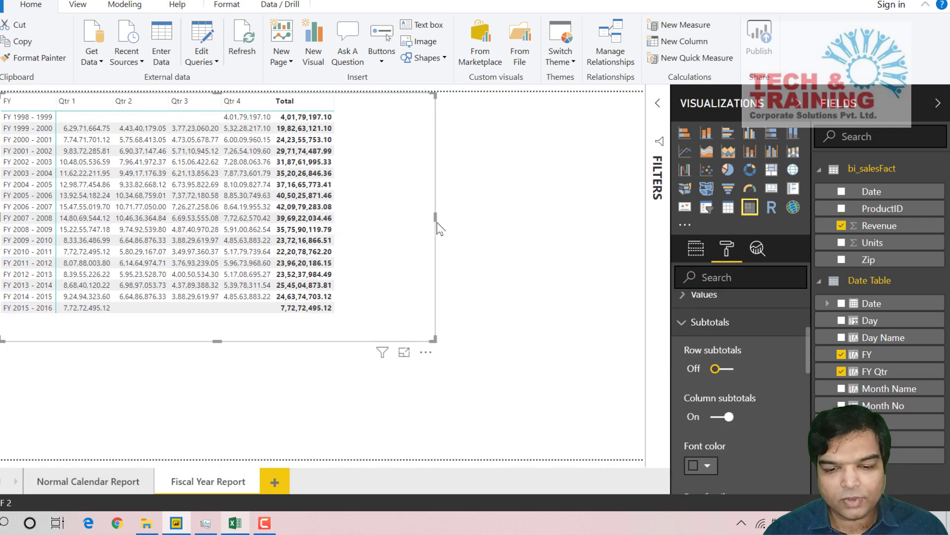
{"action": "left_click_drag", "start_coordinate": [435, 219], "coordinate": [345, 218]}
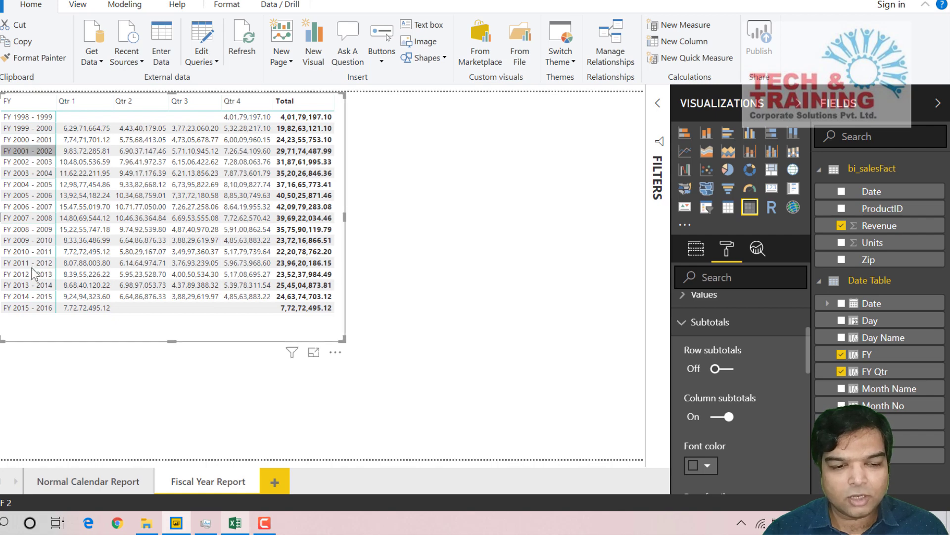
Step: Add a table visual beside the fiscal matrix with the fields FY, FY Qtr, Month Name and Revenue
{"action": "left_click", "coordinate": [443, 181]}
{"action": "left_click", "coordinate": [729, 207]}
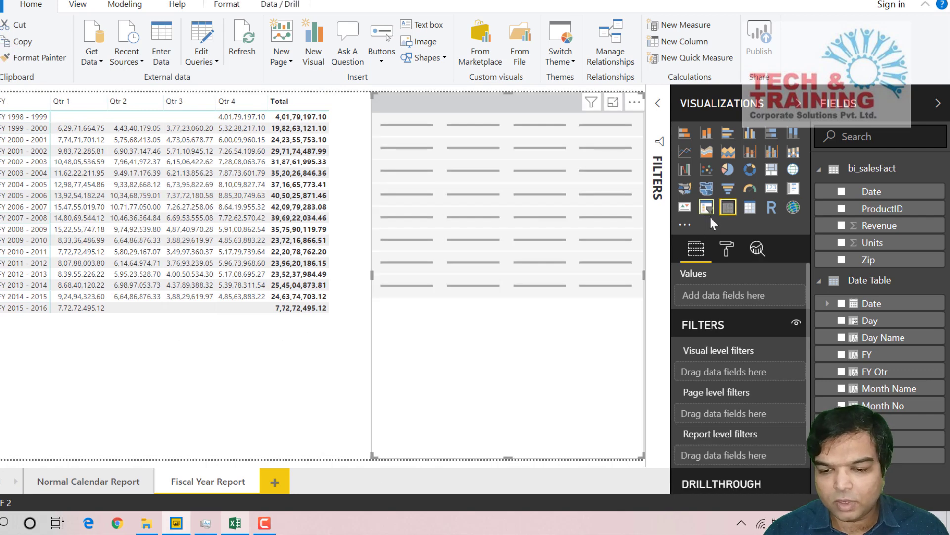
{"action": "left_click", "coordinate": [841, 354]}
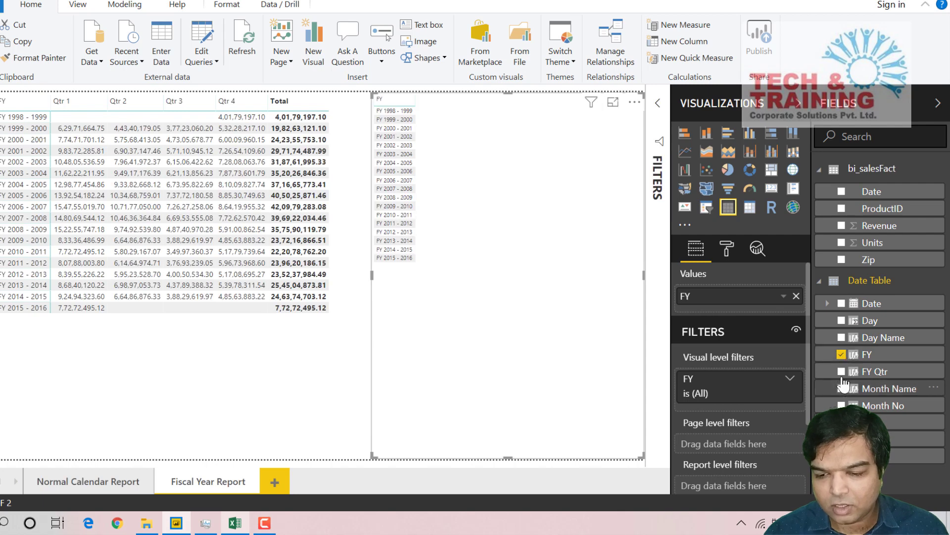
{"action": "left_click", "coordinate": [841, 372]}
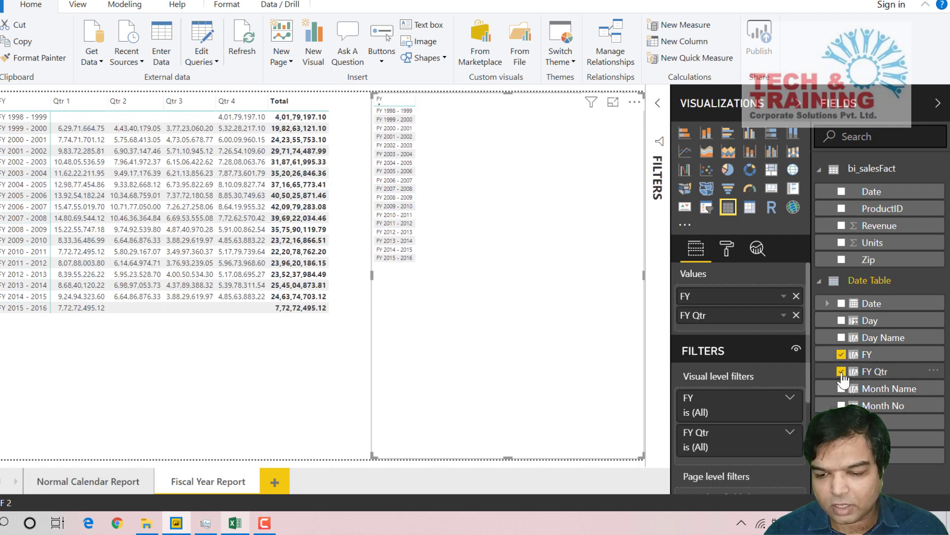
{"action": "left_click", "coordinate": [841, 389]}
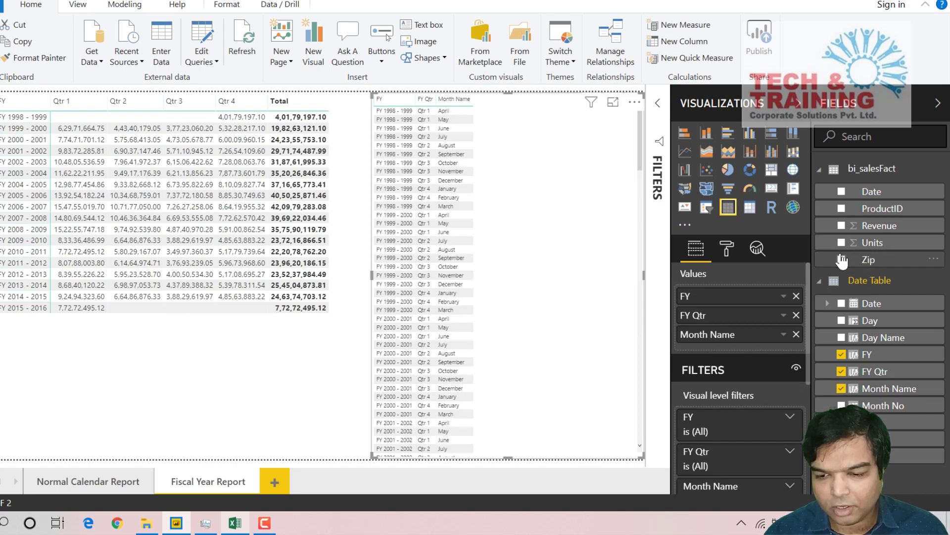
{"action": "left_click", "coordinate": [842, 225]}
Step: Copy the fiscal matrix's formatting to the monthly revenue table and look through its rows
{"action": "left_click", "coordinate": [295, 329]}
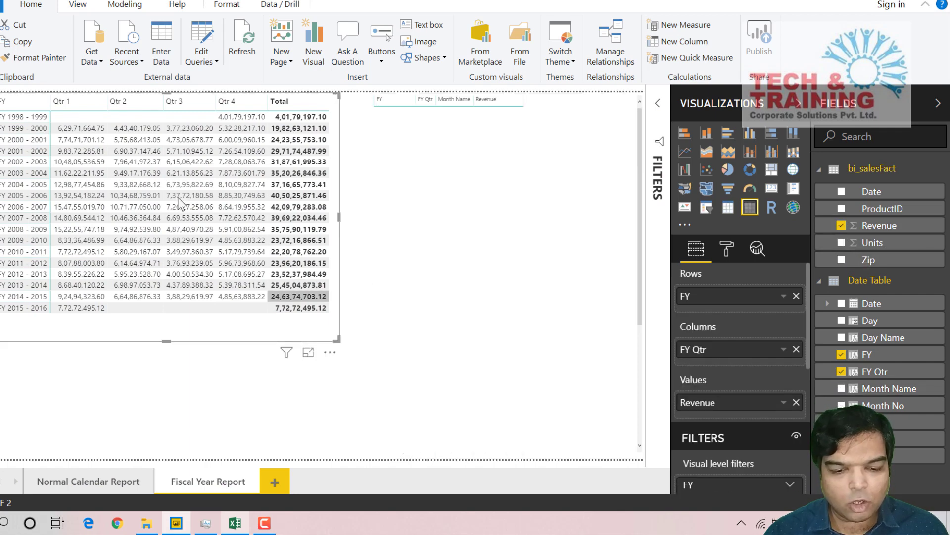
{"action": "left_click", "coordinate": [36, 58]}
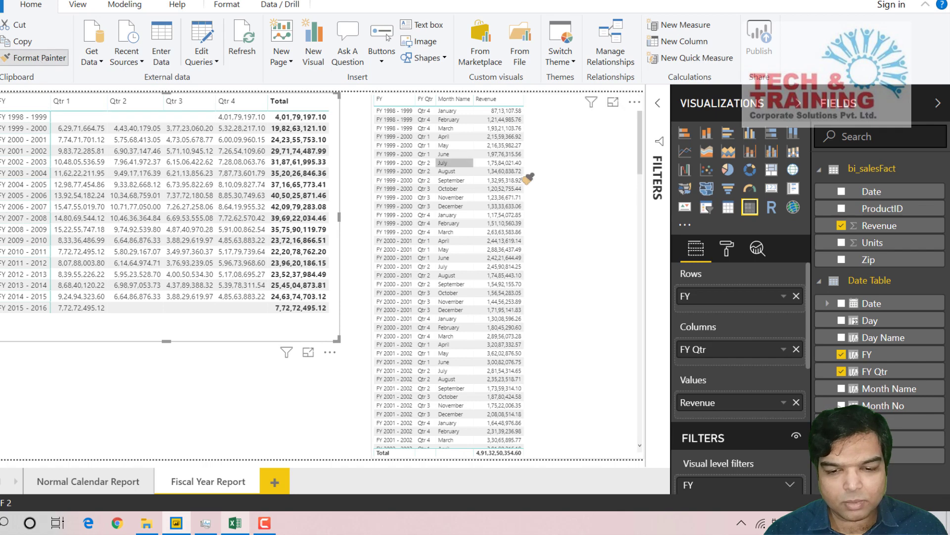
{"action": "left_click", "coordinate": [569, 178]}
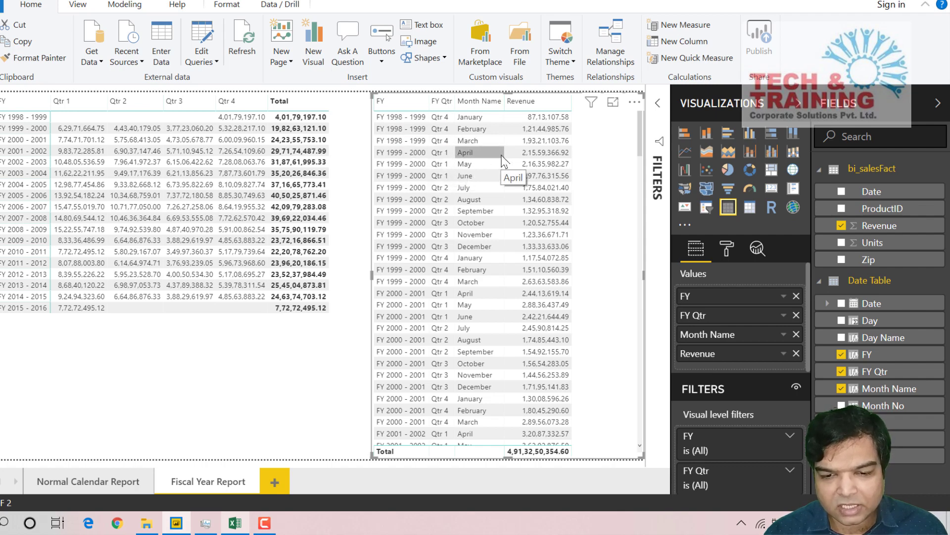
{"action": "scroll", "coordinate": [501, 160], "scroll_direction": "down", "scroll_amount": 12}
{"action": "scroll", "coordinate": [504, 161], "scroll_direction": "up", "scroll_amount": 12}
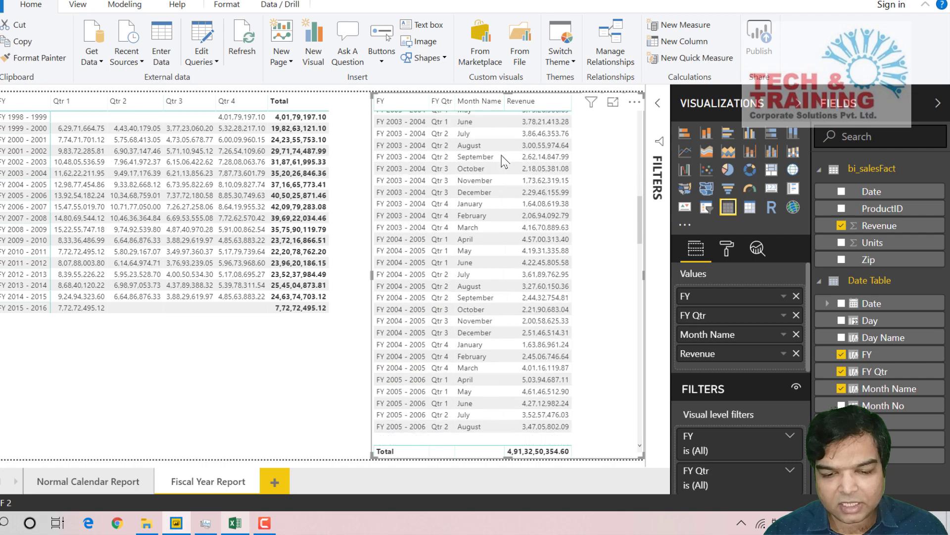